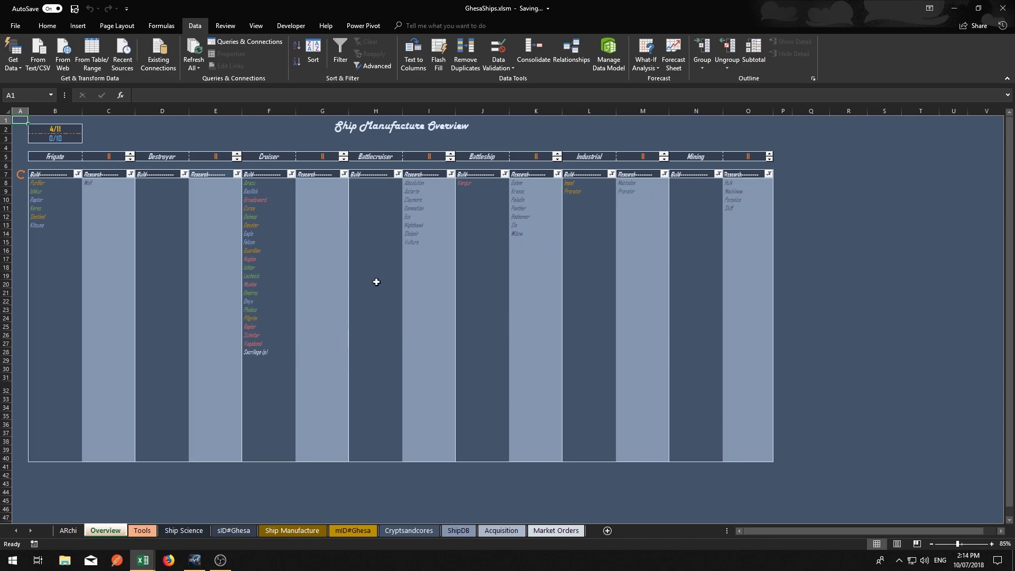
Go through the ARchi architecture sheet to the Tools sheet and look over its Decryptor Comparison section.
click(76, 537)
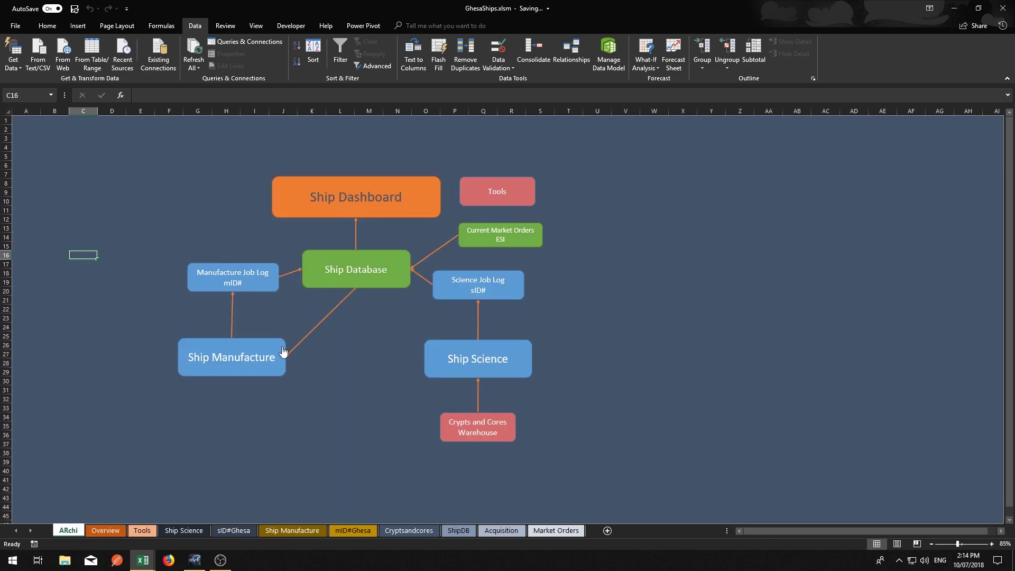
click(527, 194)
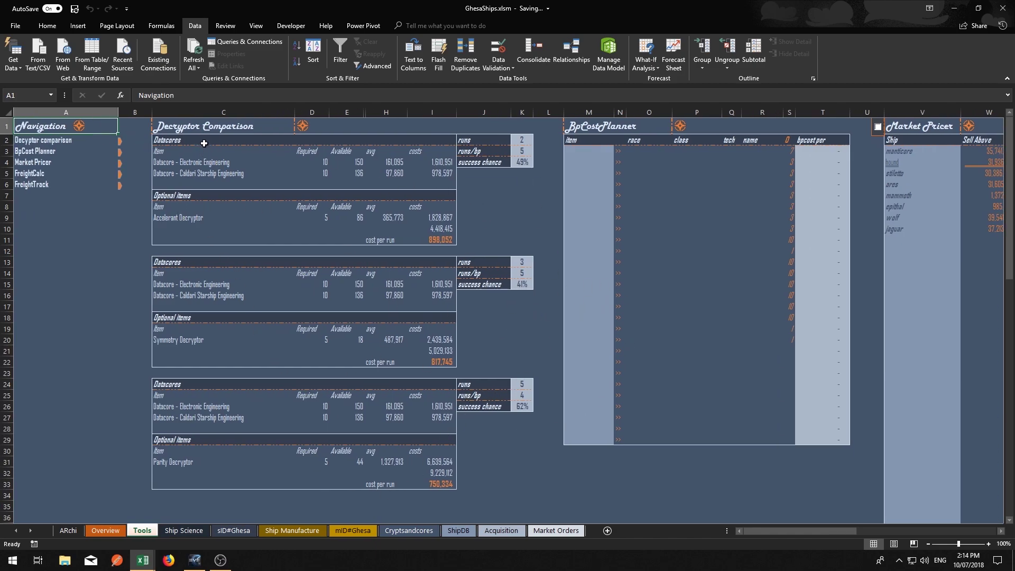
click(286, 128)
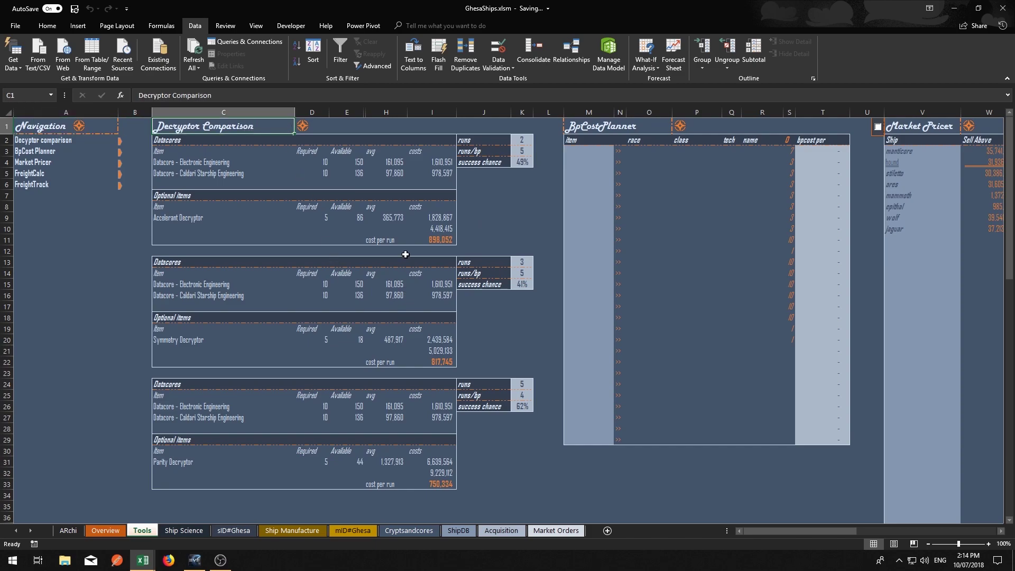
drag(180, 140, 498, 464)
click(499, 463)
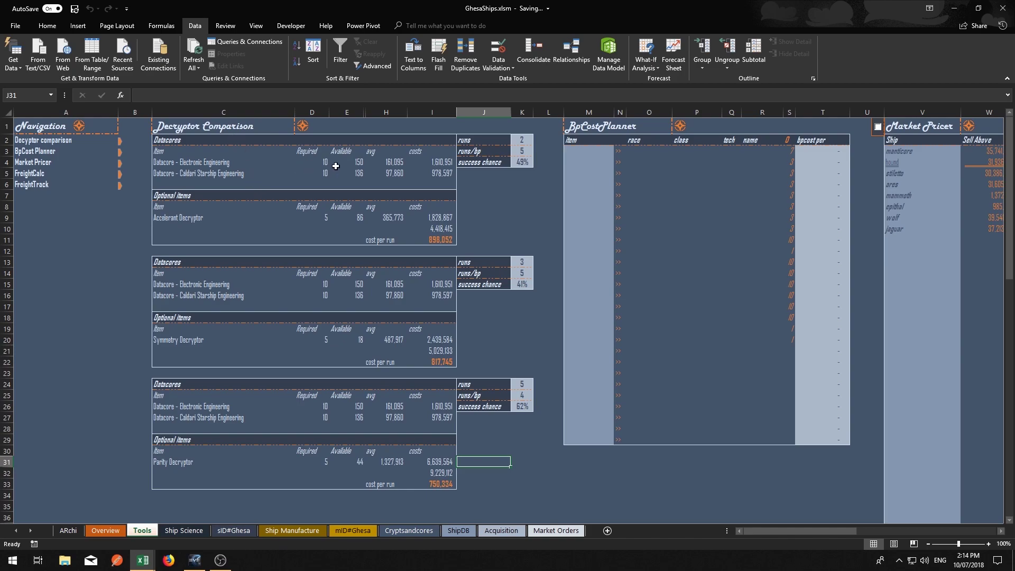
Switch to the EVE client and arrange it side by side with the workbook.
click(195, 559)
key(alt+Tab)
key(super+Left)
drag(727, 216, 540, 173)
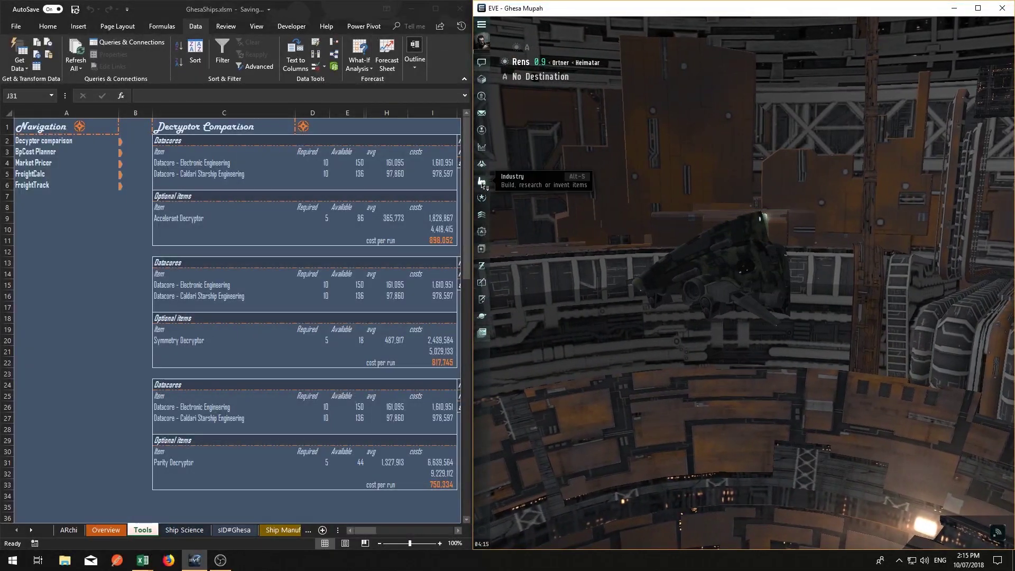
Open EVE's Industry window and filter the owned blueprints by "heron".
click(482, 181)
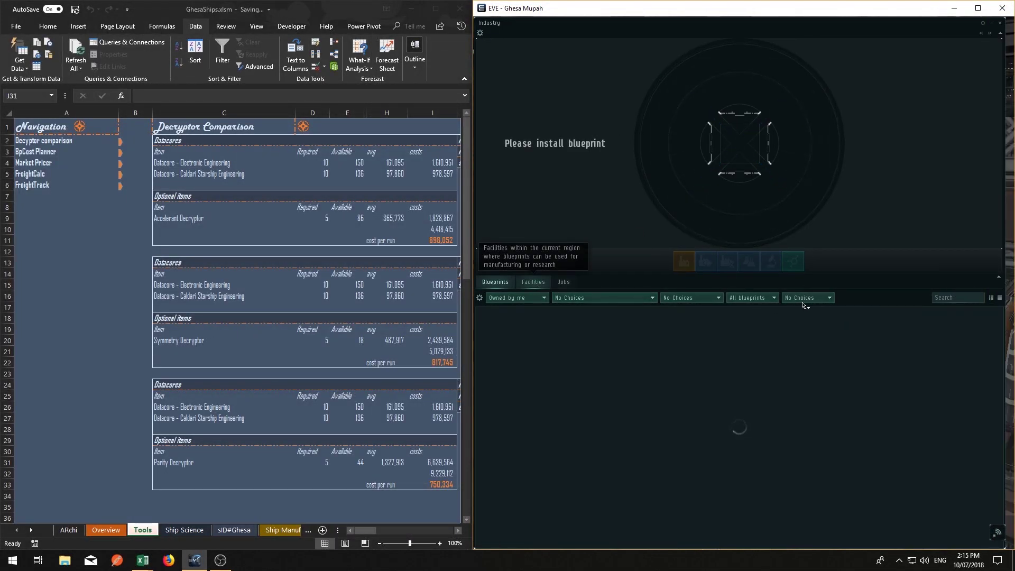
text(her)
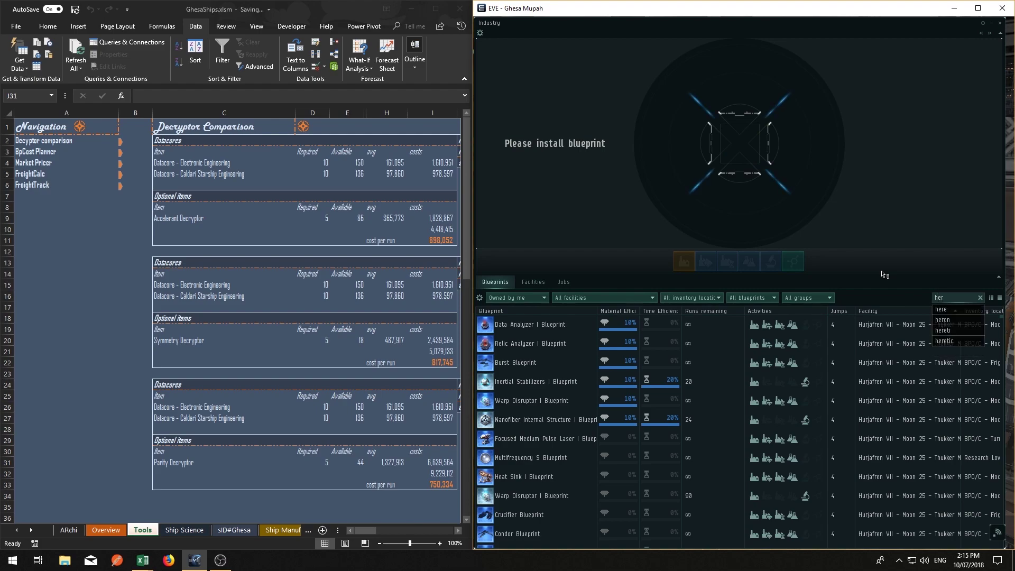
text(on)
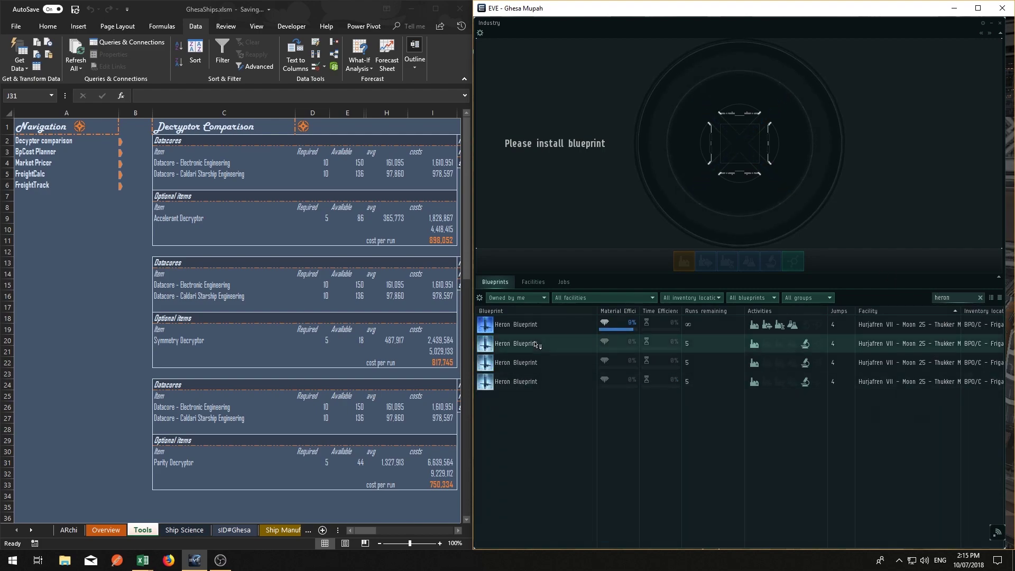
Load the first five-run Heron Blueprint copy as an invention job with Accelerant Decryptor as the optional input material.
click(527, 349)
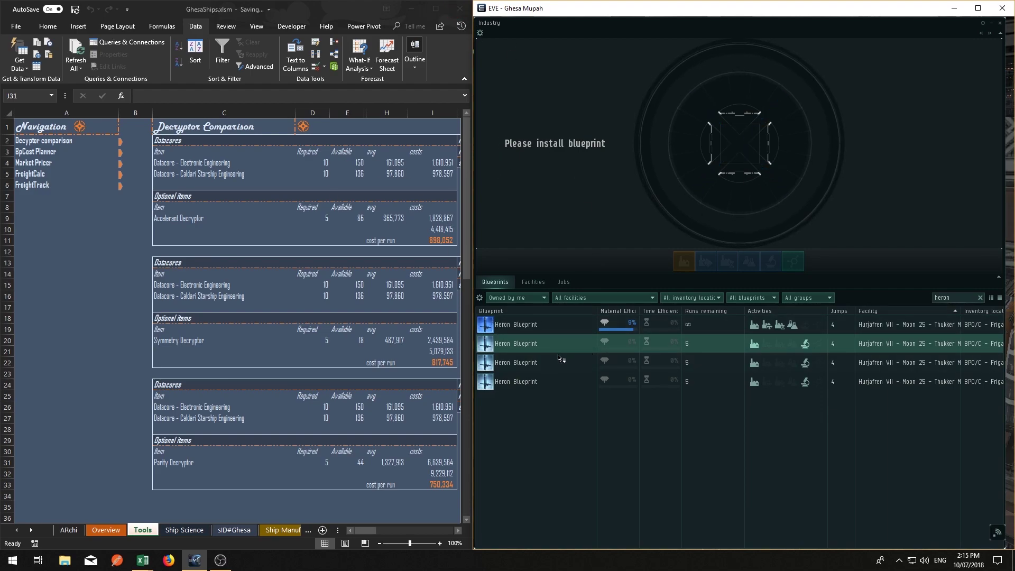
click(755, 344)
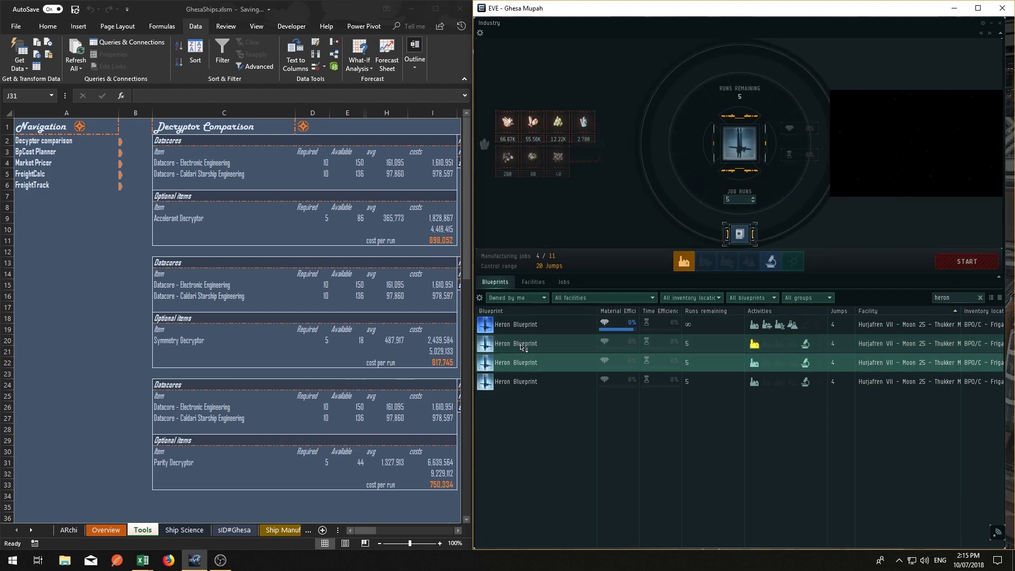
click(771, 264)
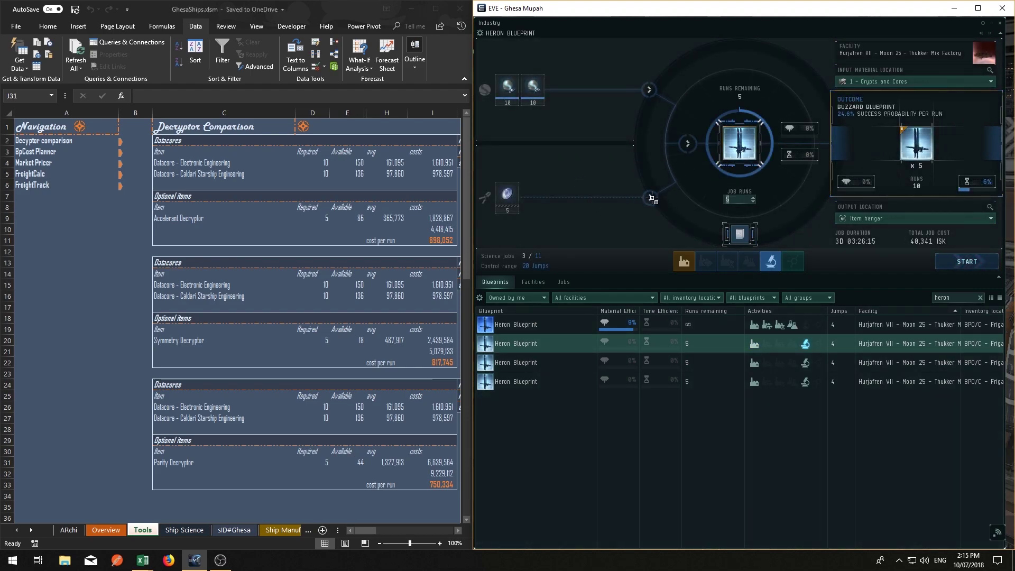
click(507, 194)
scroll(568, 169, up, 2)
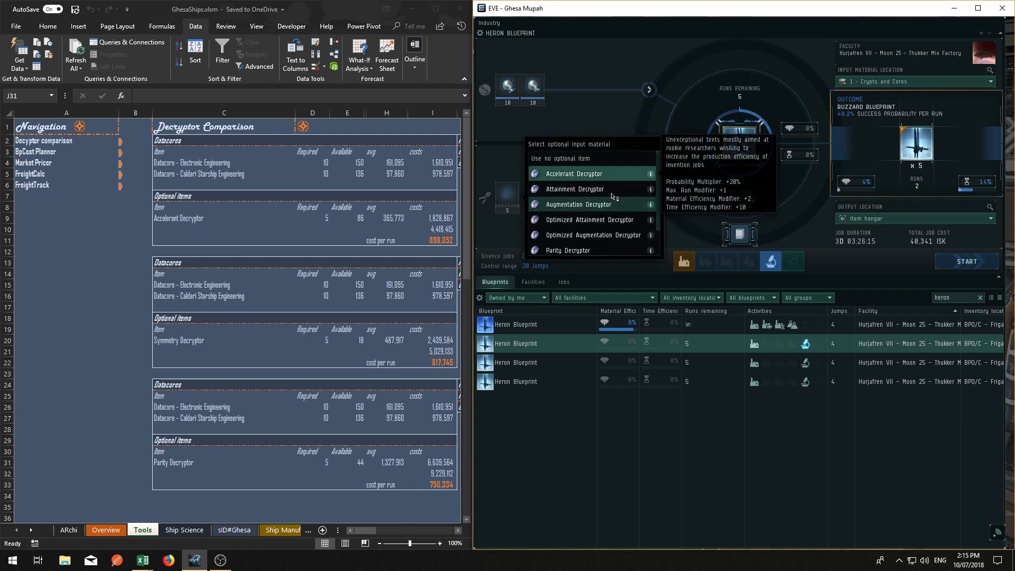
click(574, 173)
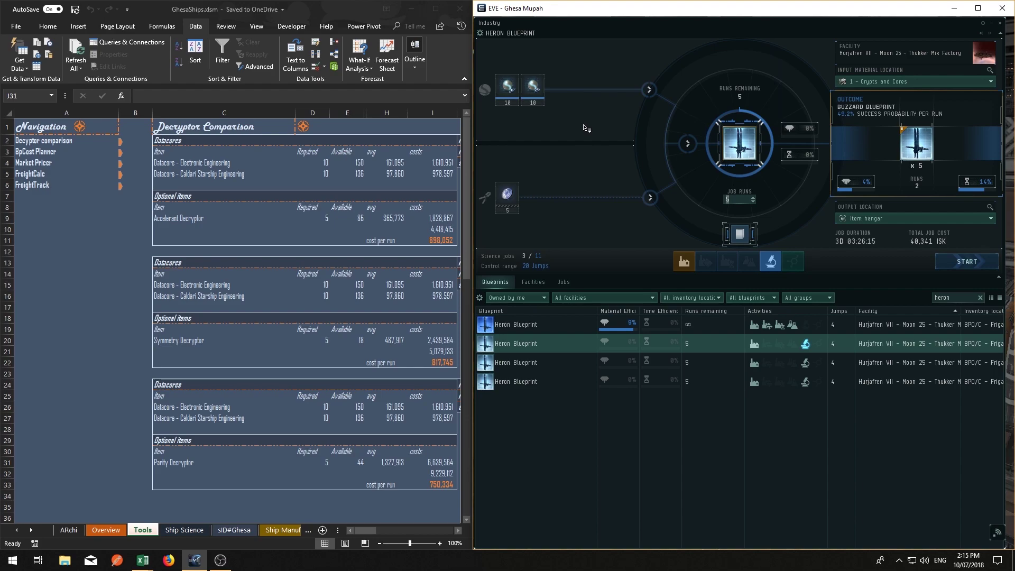
Copy the Accelerant job's material information and paste it into the first Decryptor Comparison block in the workbook, starting at C2.
right_click(694, 146)
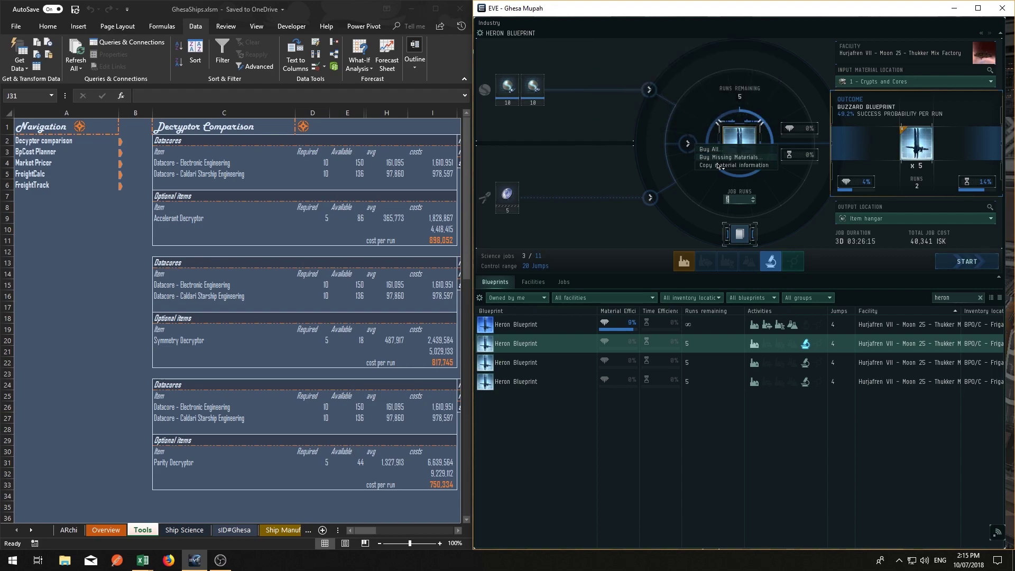
click(717, 164)
click(213, 129)
click(212, 141)
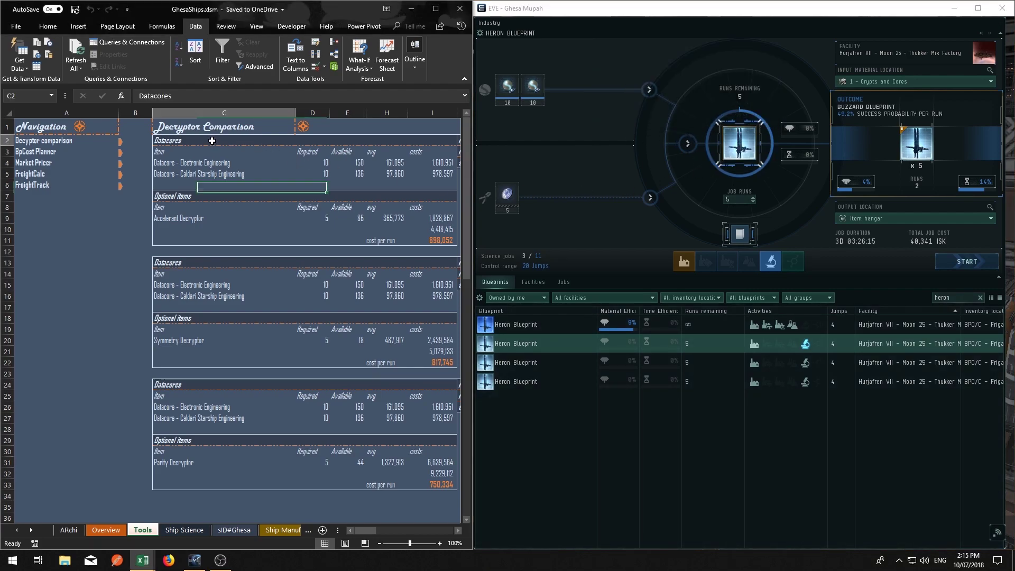
right_click(212, 141)
click(234, 186)
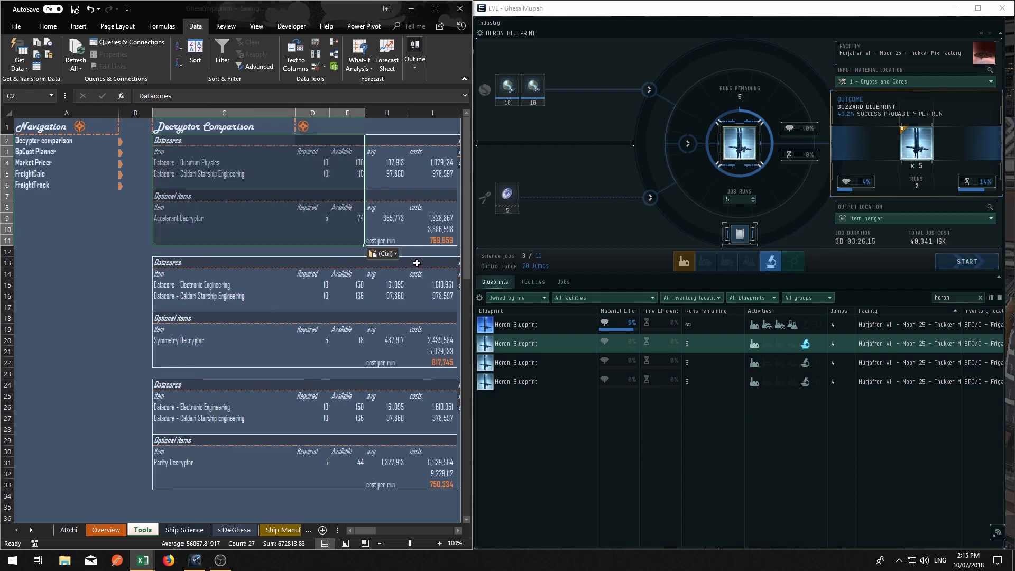
Check the first comparison block's runs, runs/bp and success chance against the Accelerant Decryptor job.
click(650, 198)
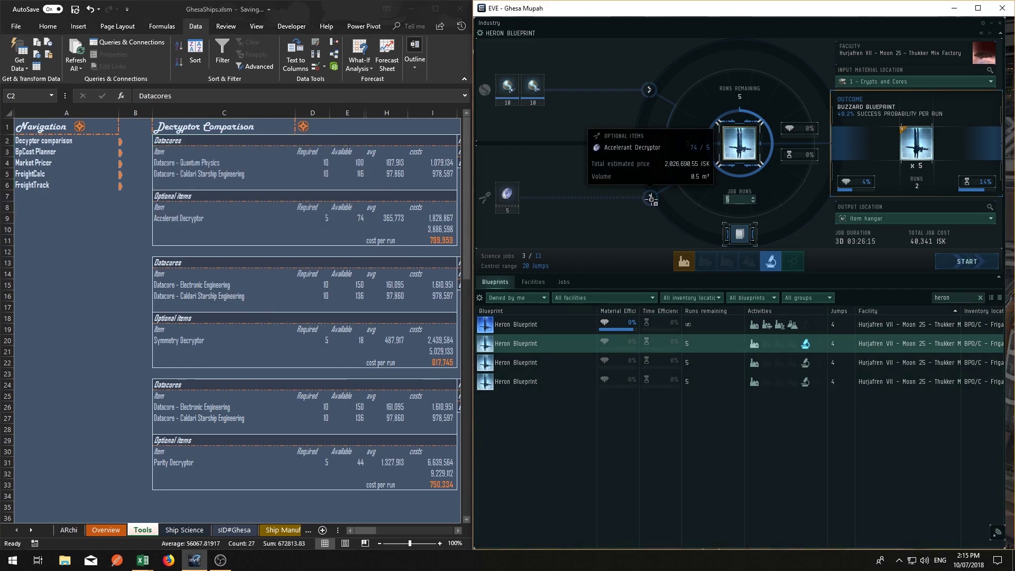
click(512, 197)
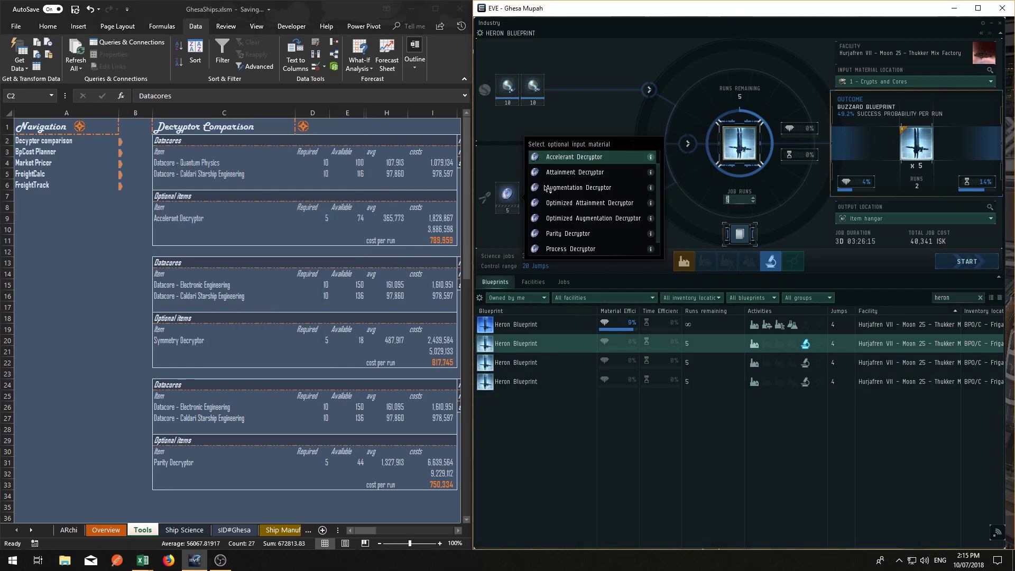
click(457, 530)
click(458, 530)
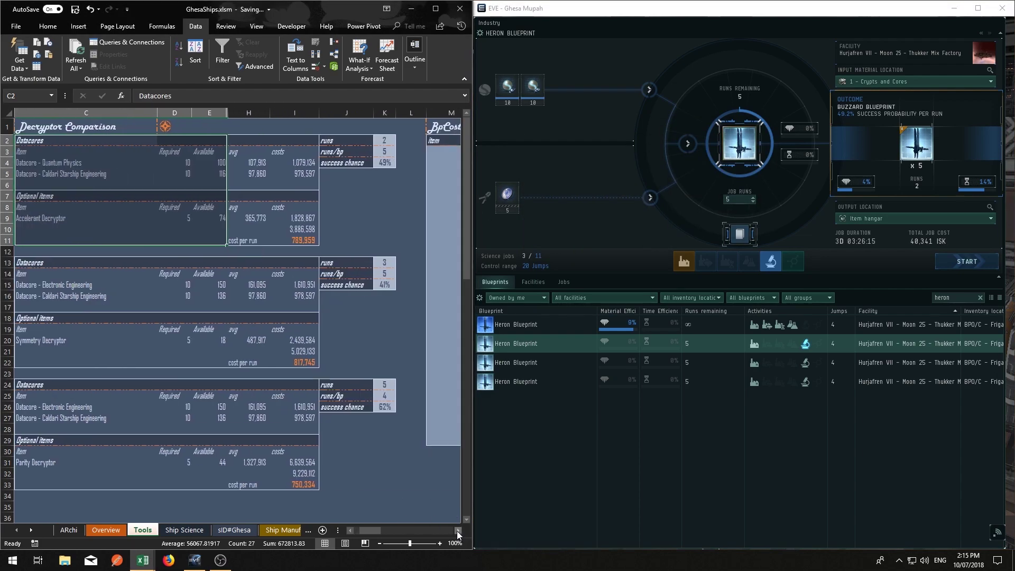
click(380, 140)
click(386, 153)
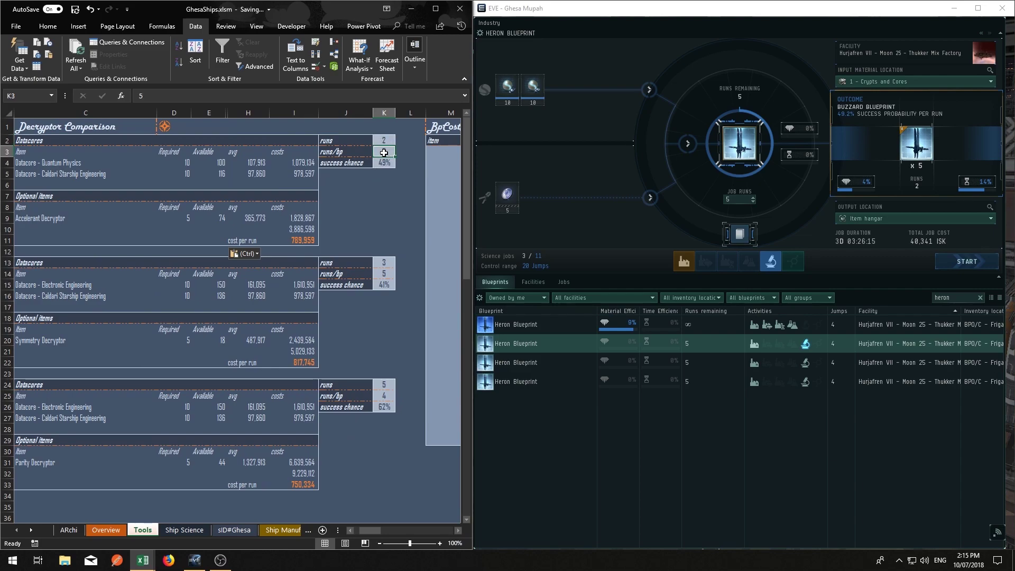
click(384, 163)
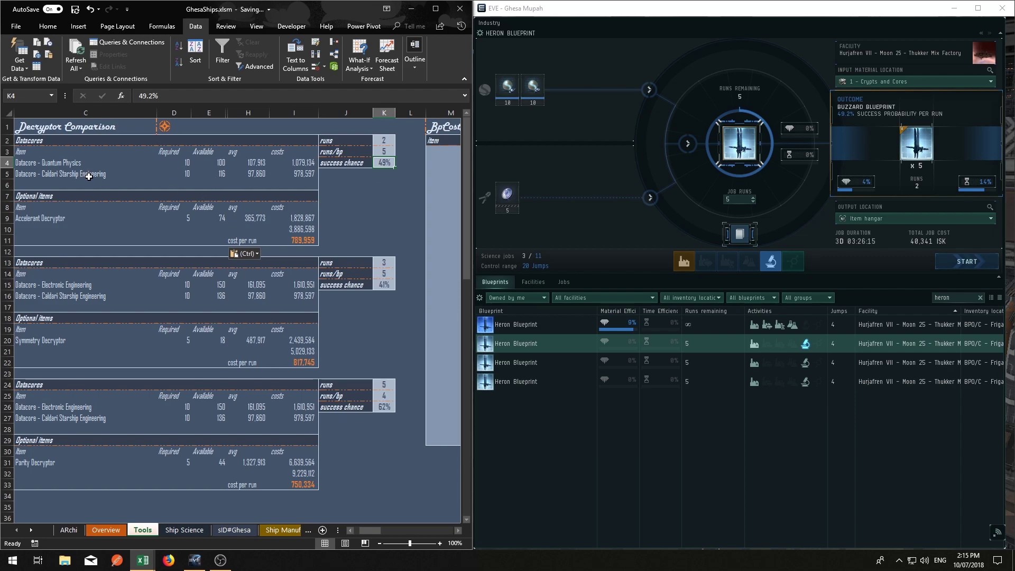
Change the EVE job's optional input to Attainment Decryptor and paste its copied material information into the second comparison block at C13.
click(506, 194)
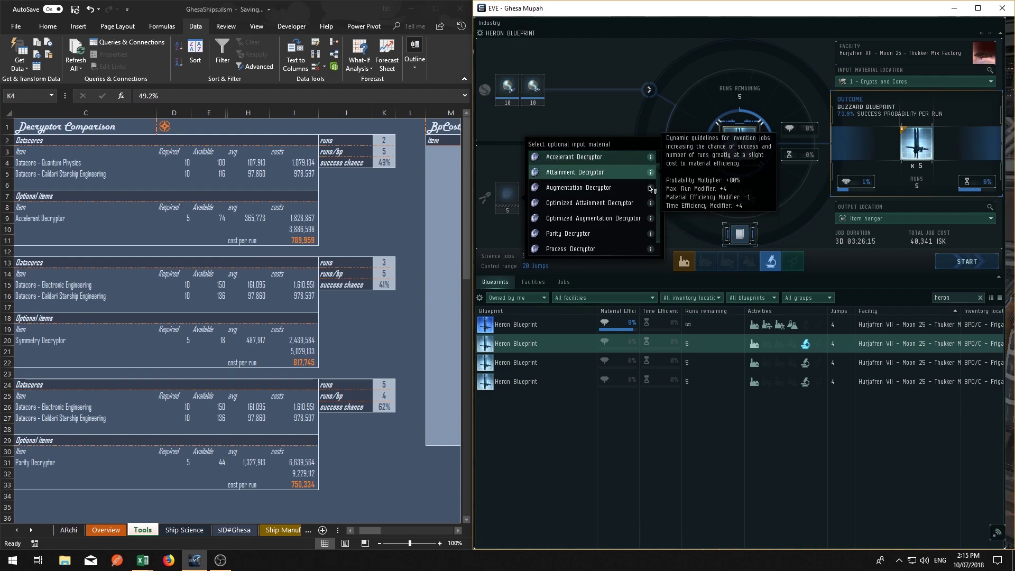
click(567, 233)
right_click(691, 141)
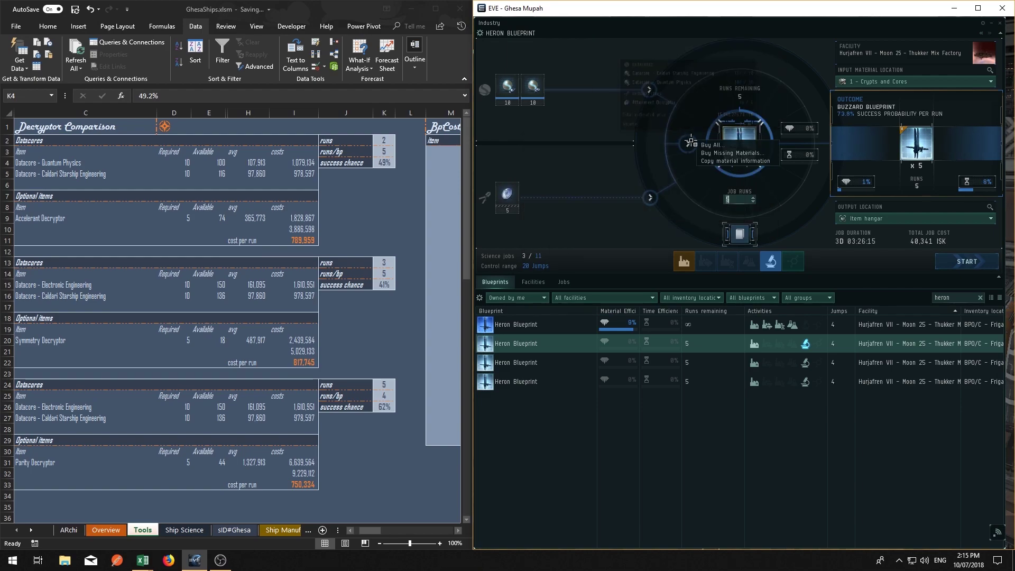
click(728, 161)
click(35, 262)
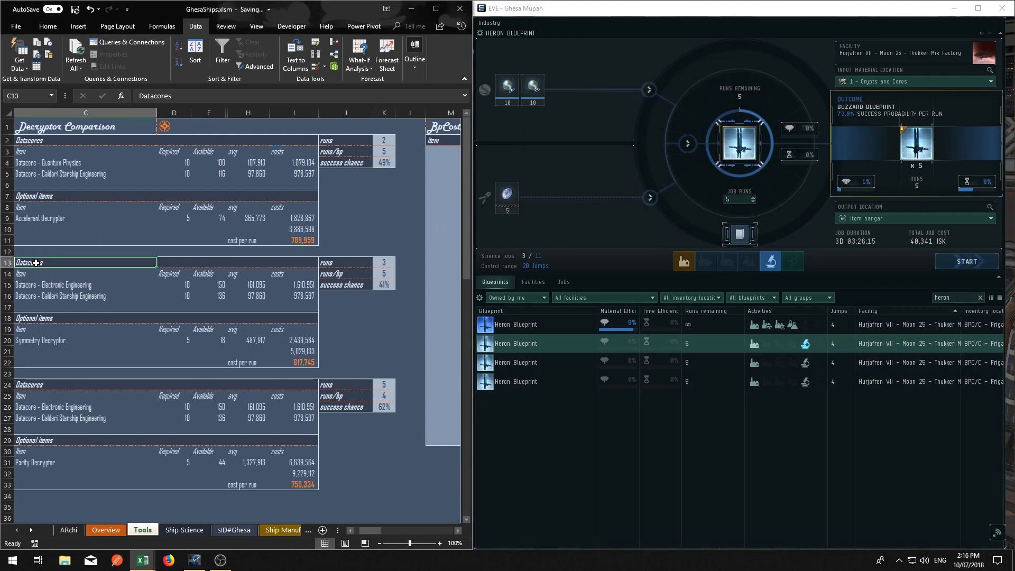
right_click(37, 263)
click(60, 307)
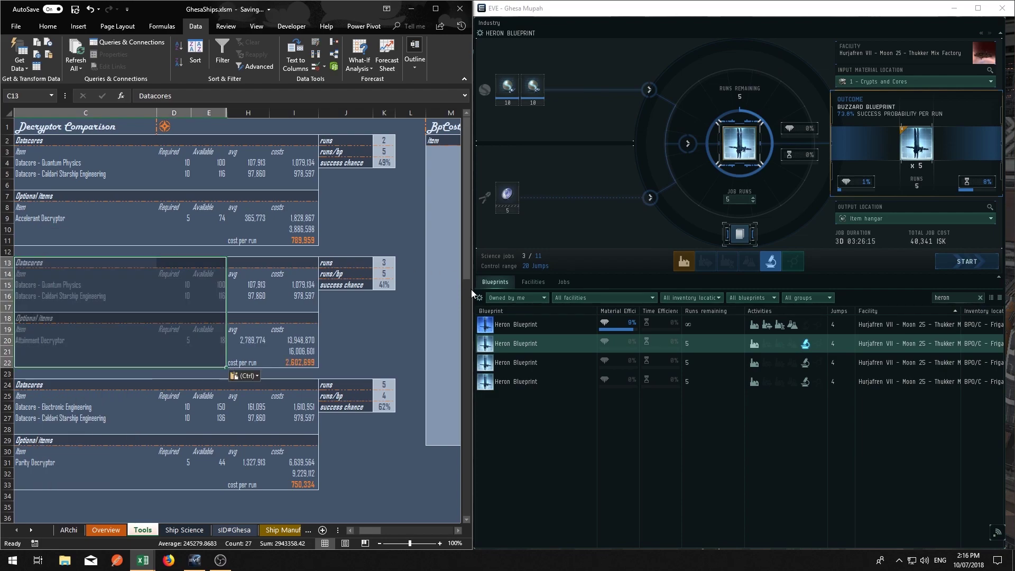
Set the second comparison block's runs to 5 in K13 and its success chance to 73% in K15.
click(390, 264)
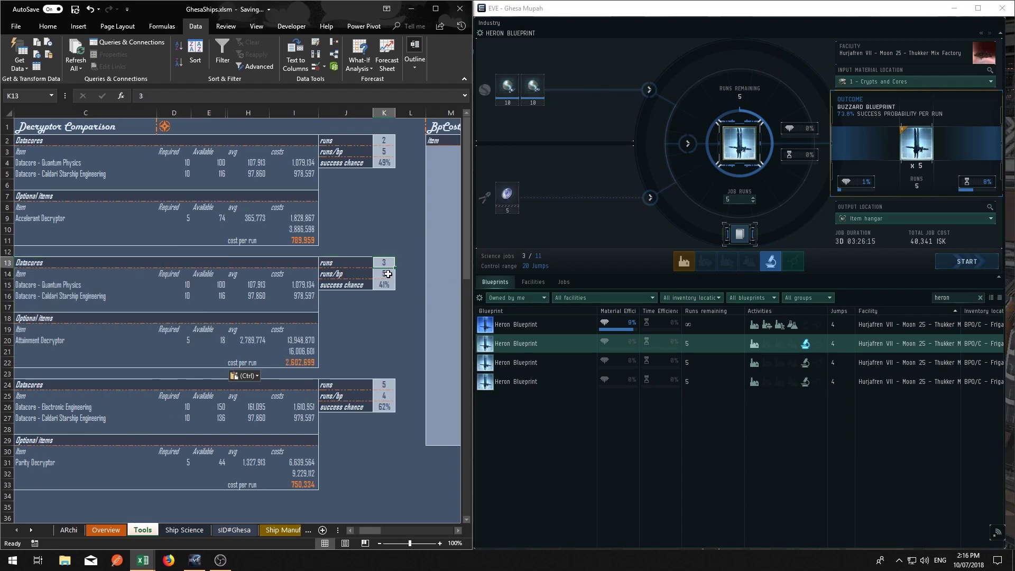
text(5)
key(Return)
key(Return)
text(7)
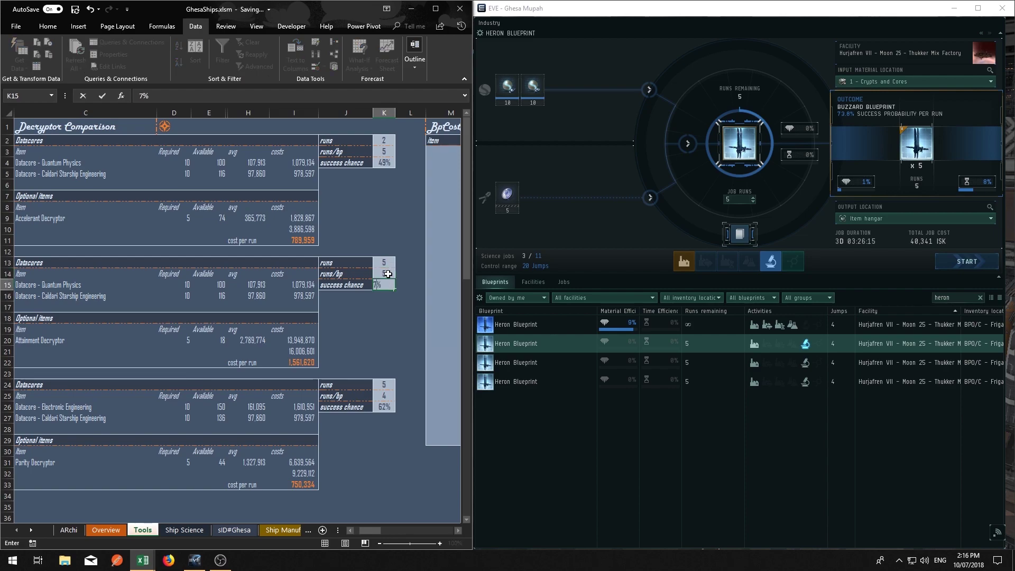
text(3)
key(Return)
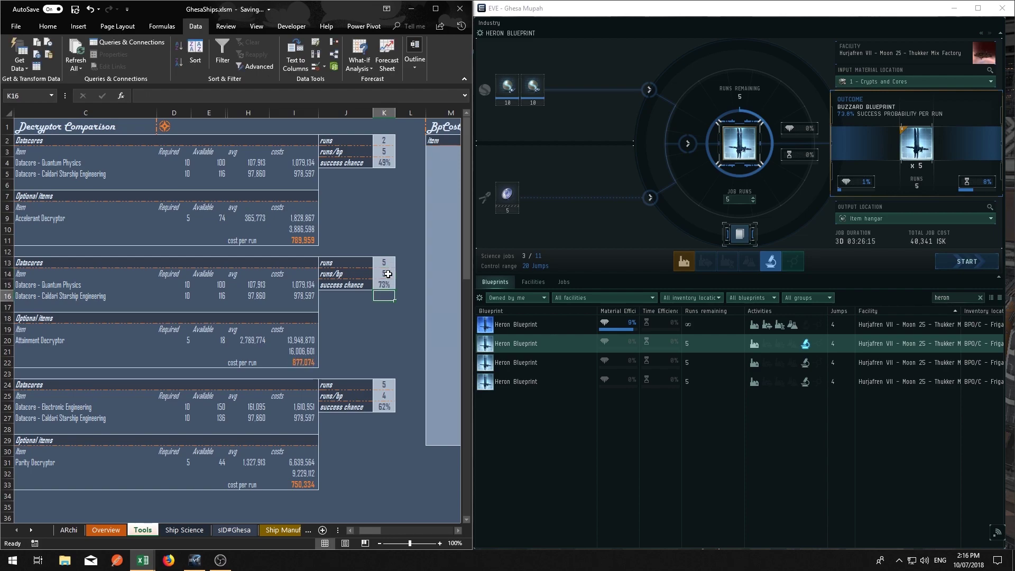
Change the EVE invention job's optional input material to Augmentation Decryptor.
scroll(388, 274, left, 1)
click(655, 210)
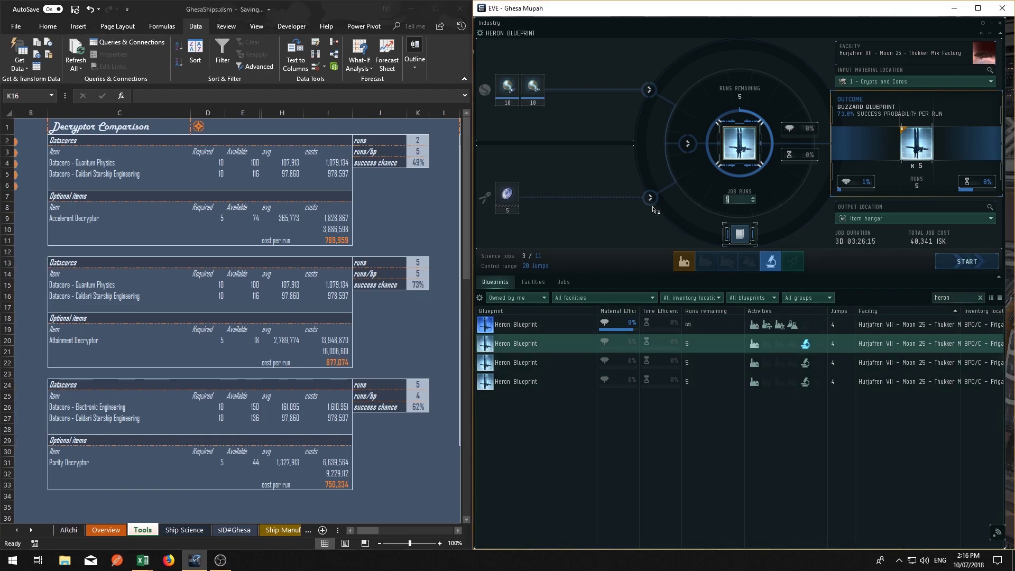
mouse_move(651, 198)
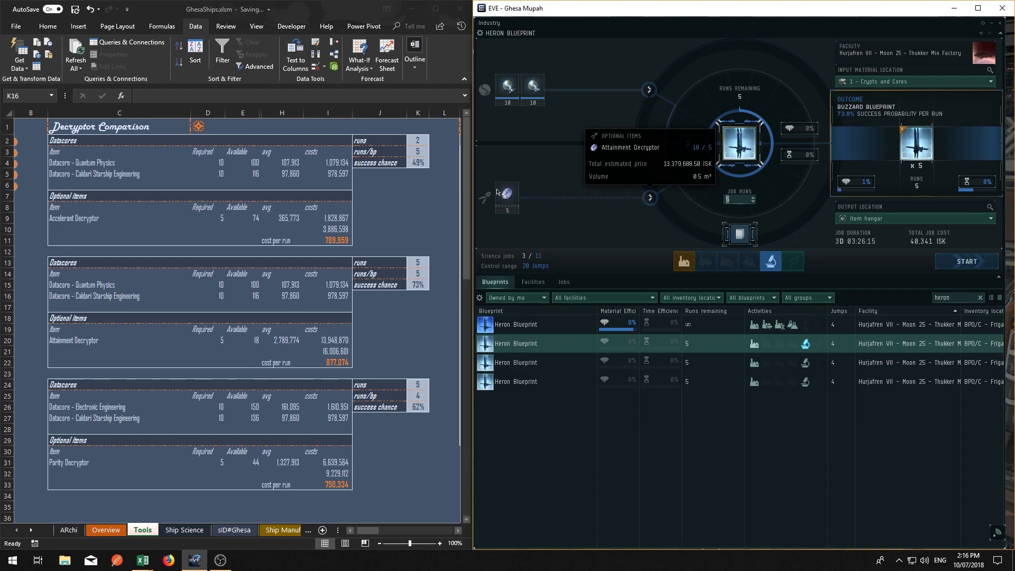
click(651, 198)
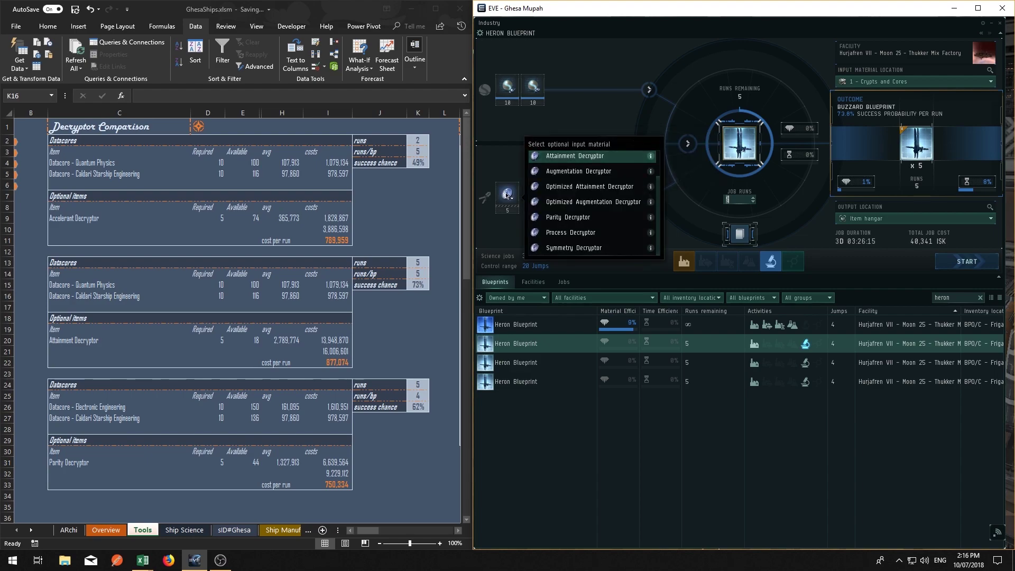
click(571, 171)
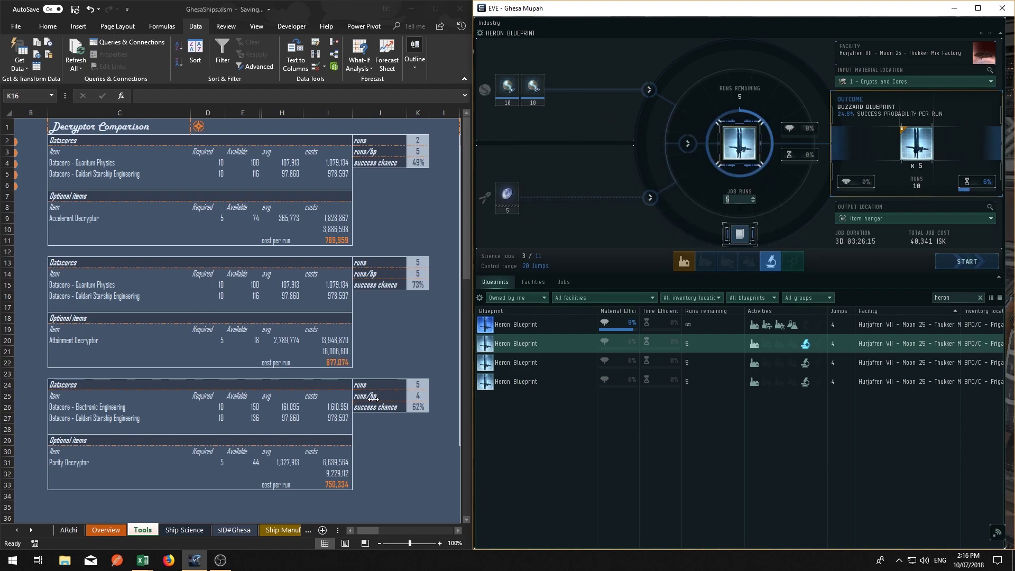
Set the third comparison block's runs/bp to 10 in K25 and success chance to 24% in K26, then return to EVE.
click(417, 396)
text(10)
click(422, 406)
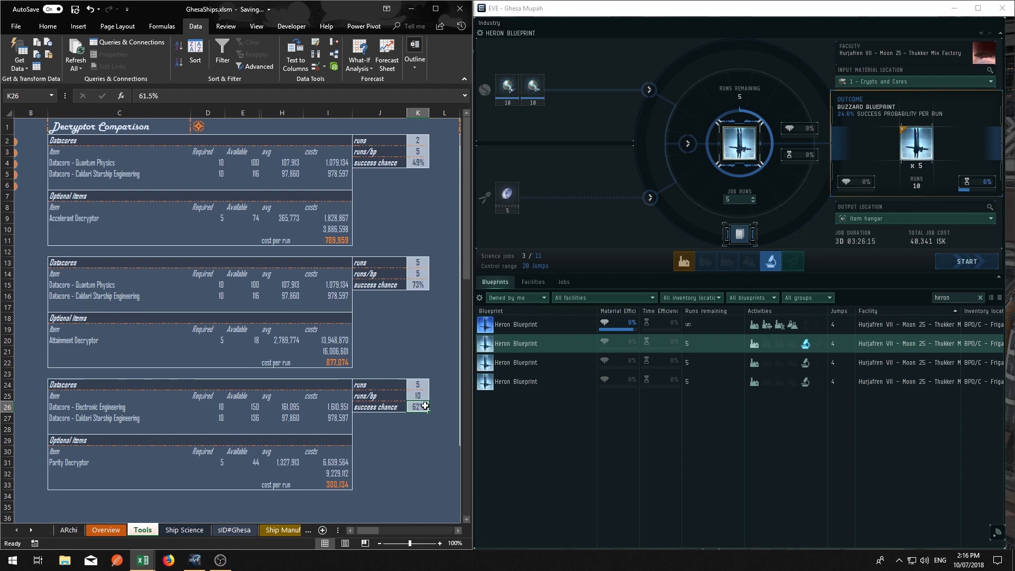
text(24)
key(Return)
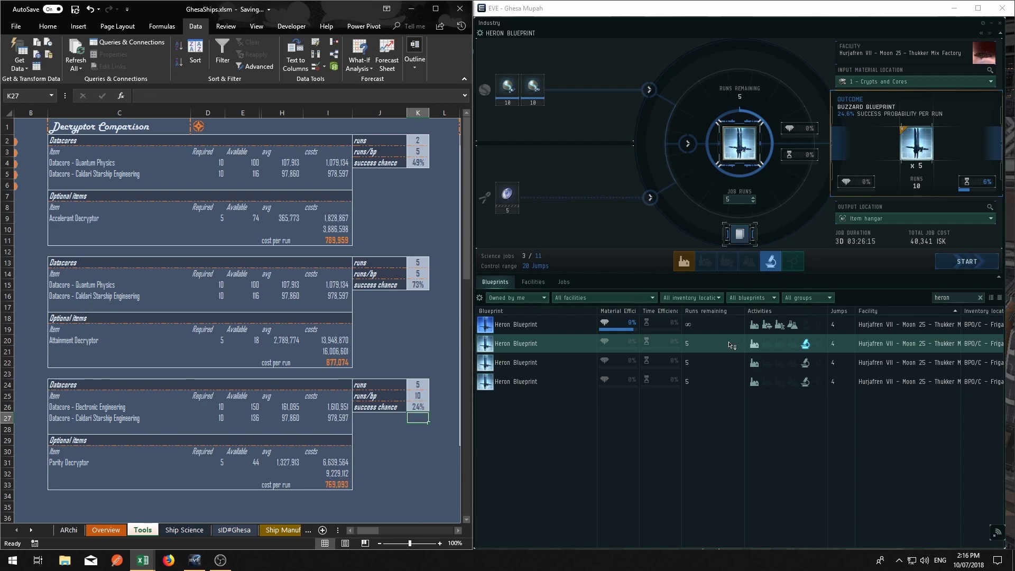
click(582, 148)
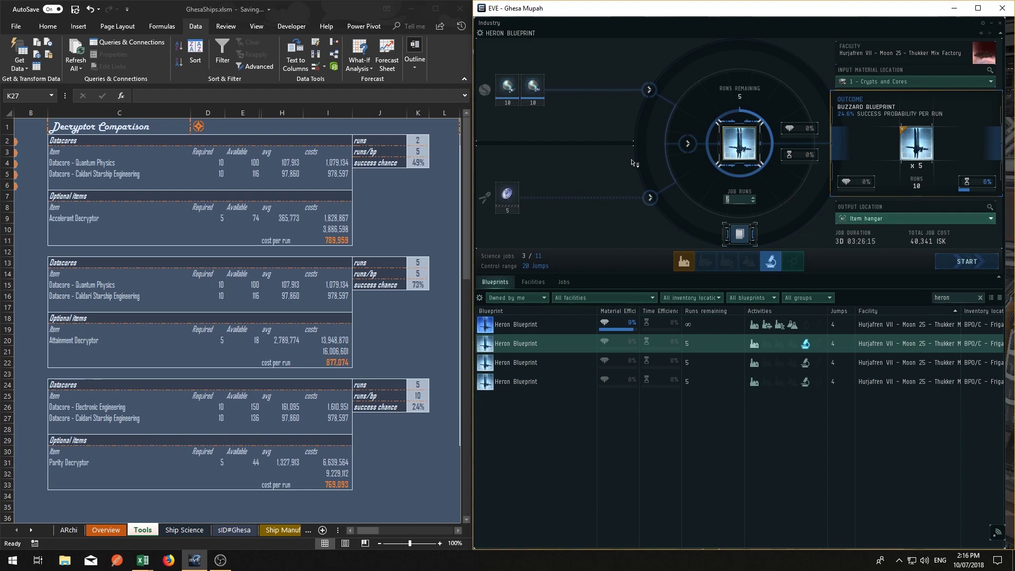
Copy the Augmentation Decryptor job's material information from EVE and paste it into the third comparison block at C24.
right_click(689, 146)
click(707, 167)
click(98, 381)
right_click(97, 381)
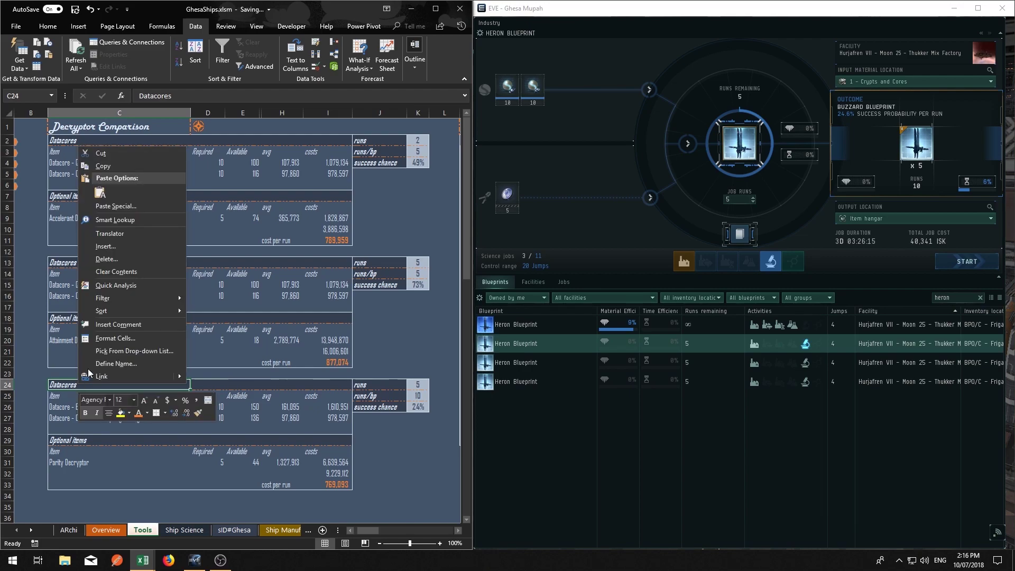
click(94, 192)
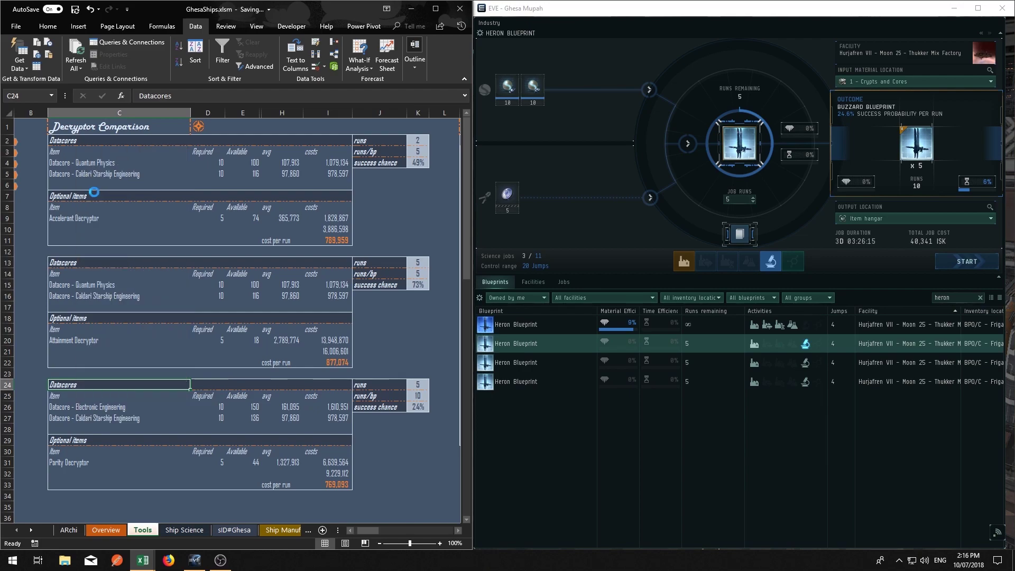
Check the third comparison block's cost per run formula in I33.
click(392, 453)
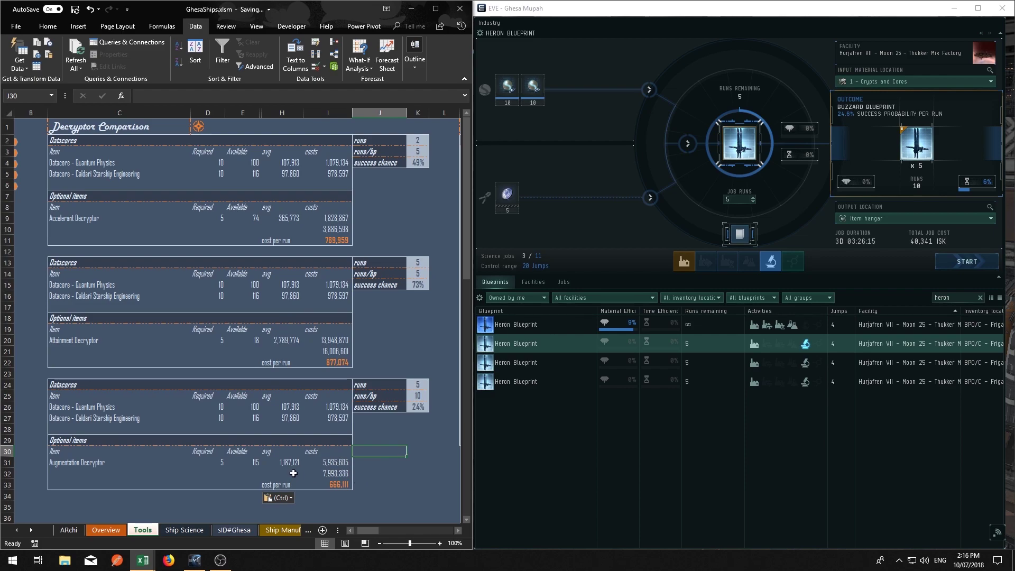
click(403, 478)
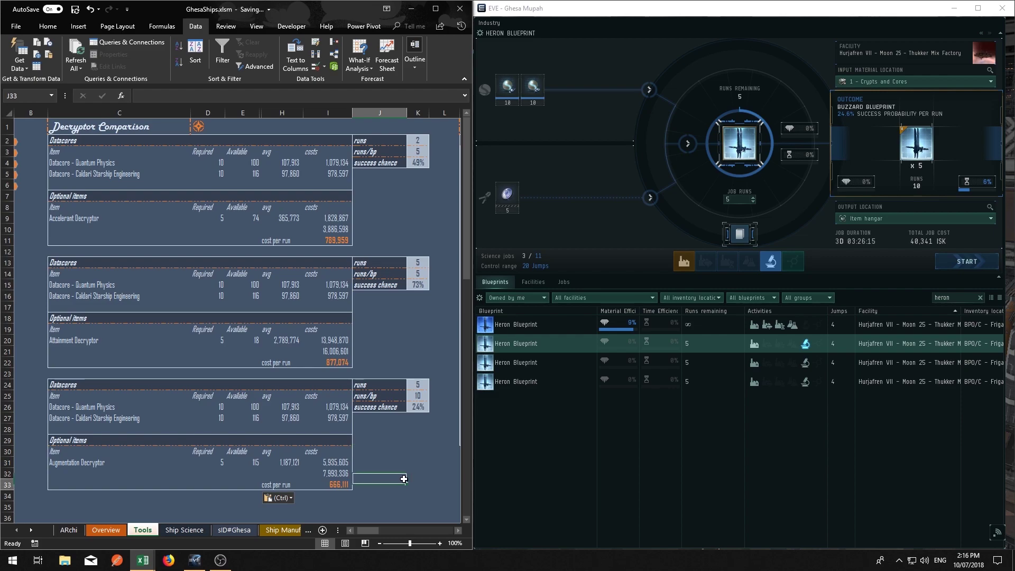
click(334, 485)
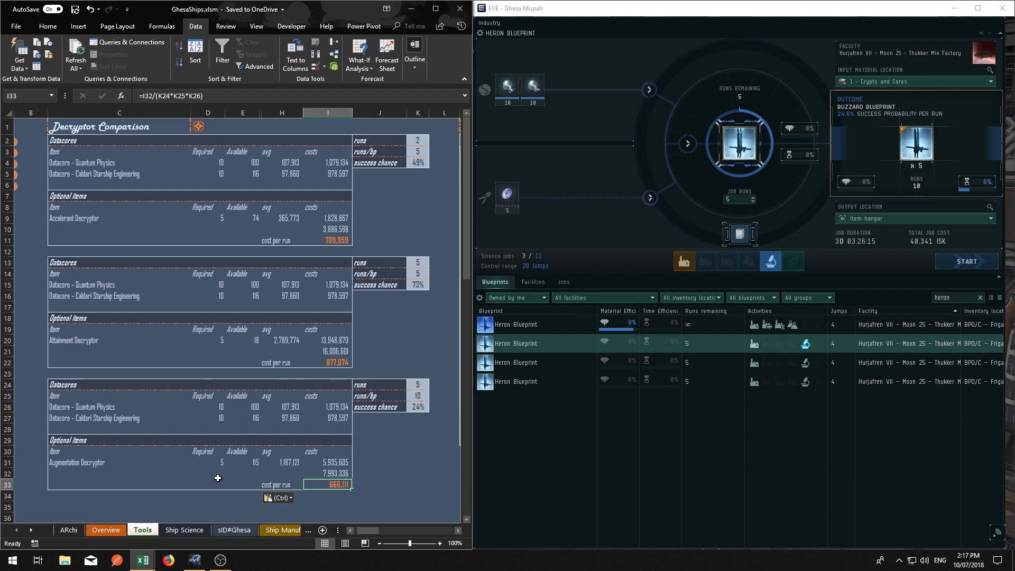
Open the ARchi diagram, follow its Current Market Orders link, and look through the market orders list.
click(64, 529)
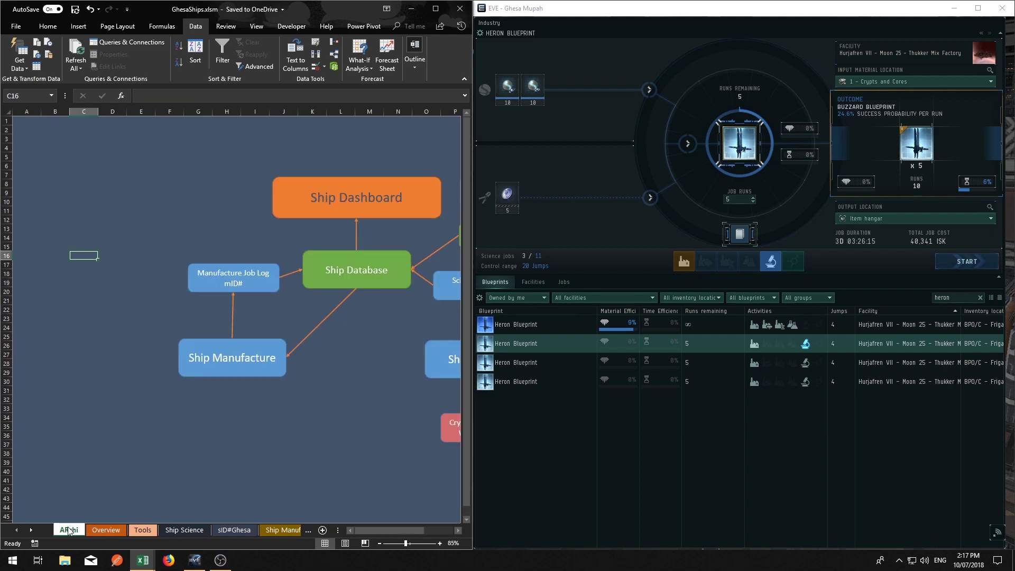
click(457, 531)
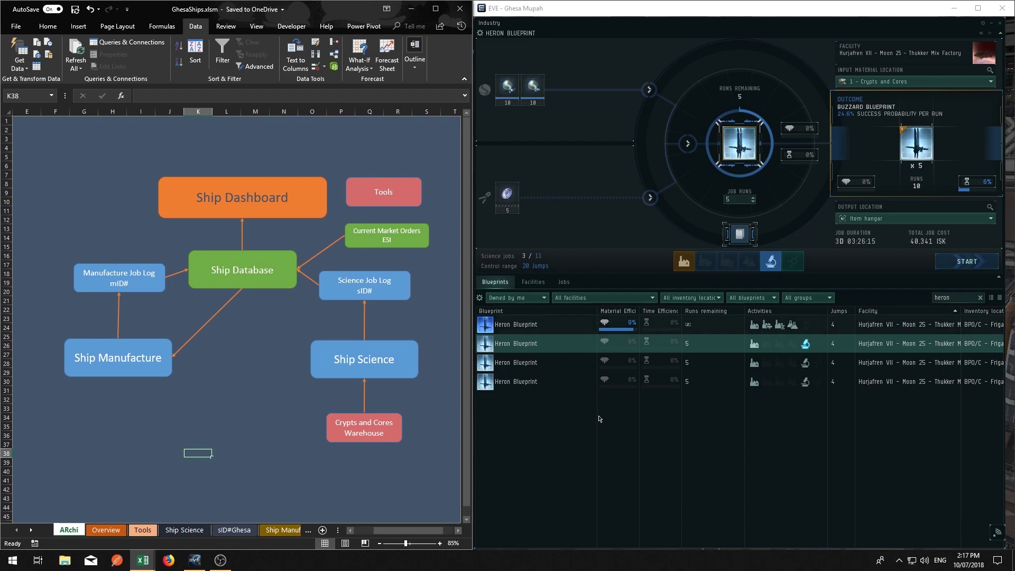
click(374, 240)
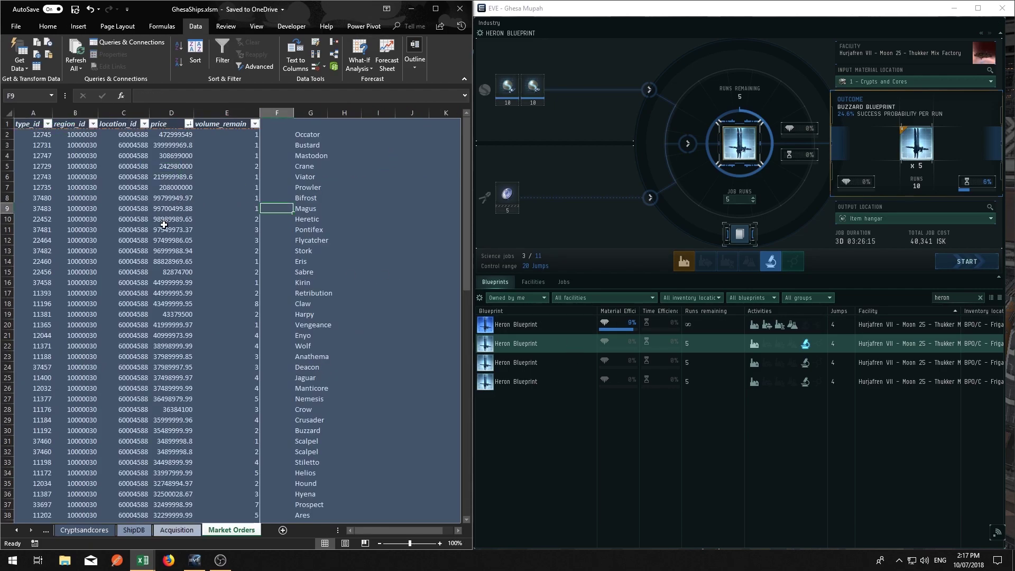
scroll(159, 222, down, 16)
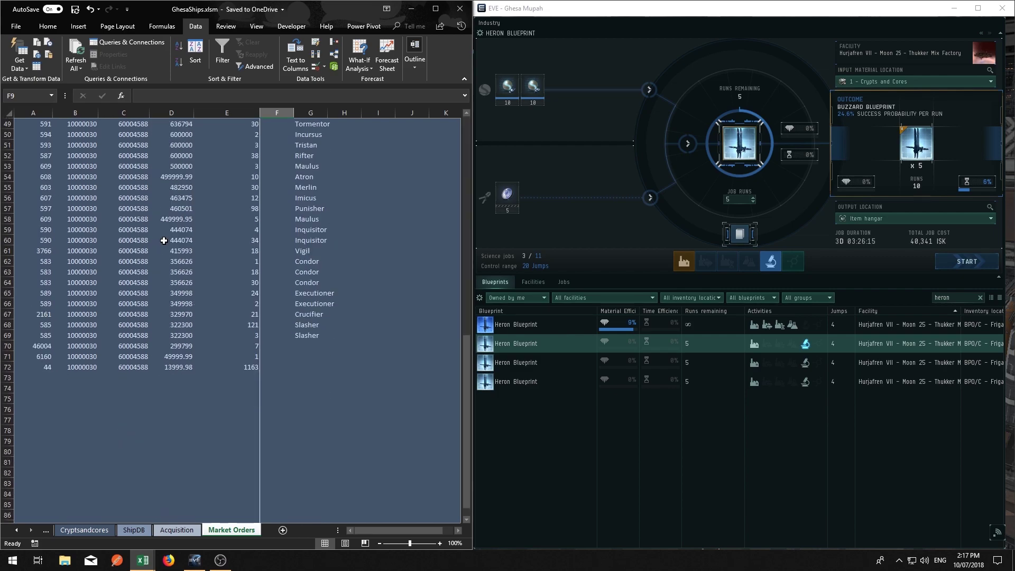
scroll(164, 240, up, 16)
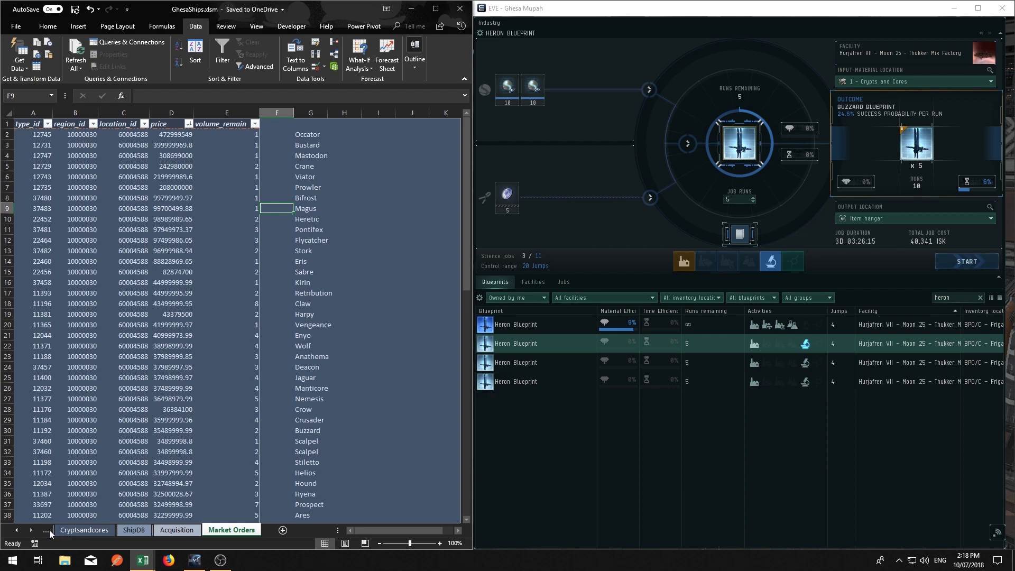
Inspect the ship name lookup formulas in column G next to the market orders table's prices.
click(310, 135)
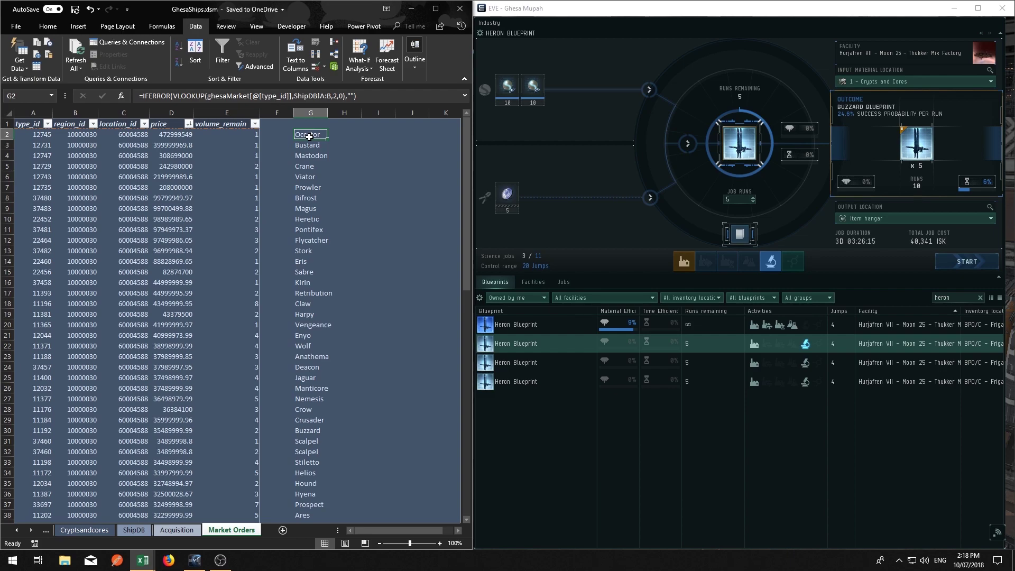
drag(303, 510, 317, 136)
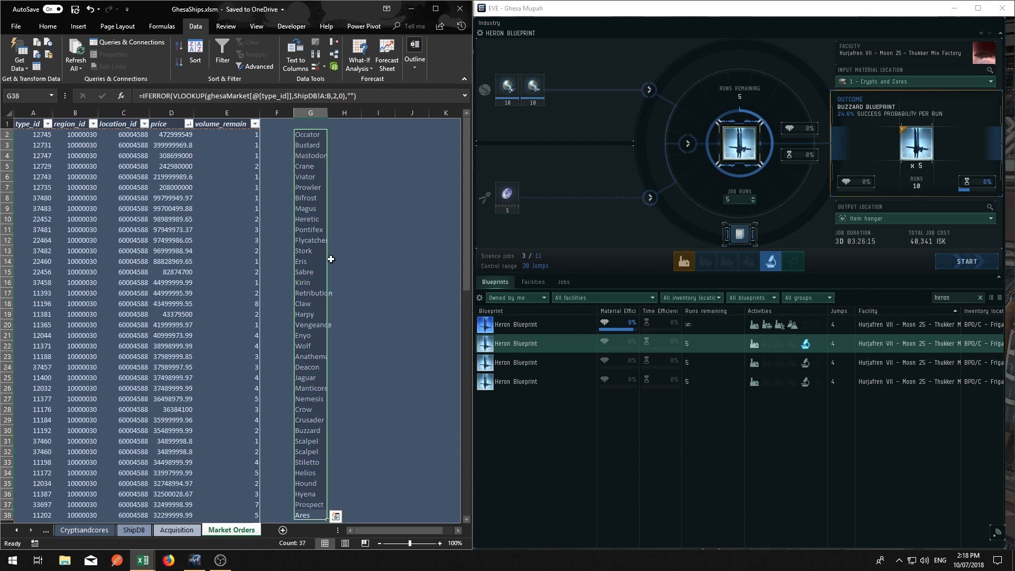
click(167, 259)
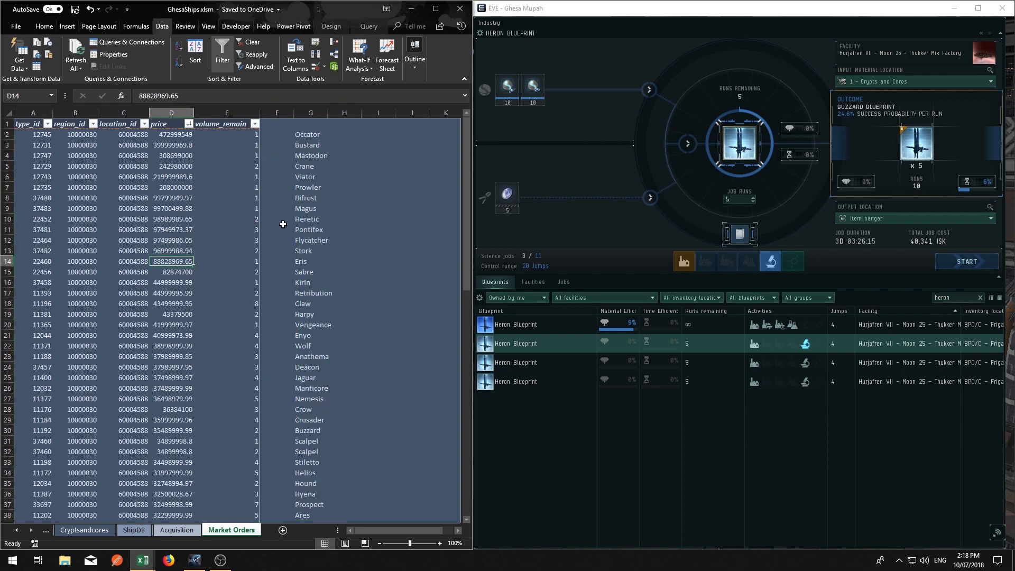
Return to the ARchi diagram and open the Ship Science sheet from it.
click(47, 529)
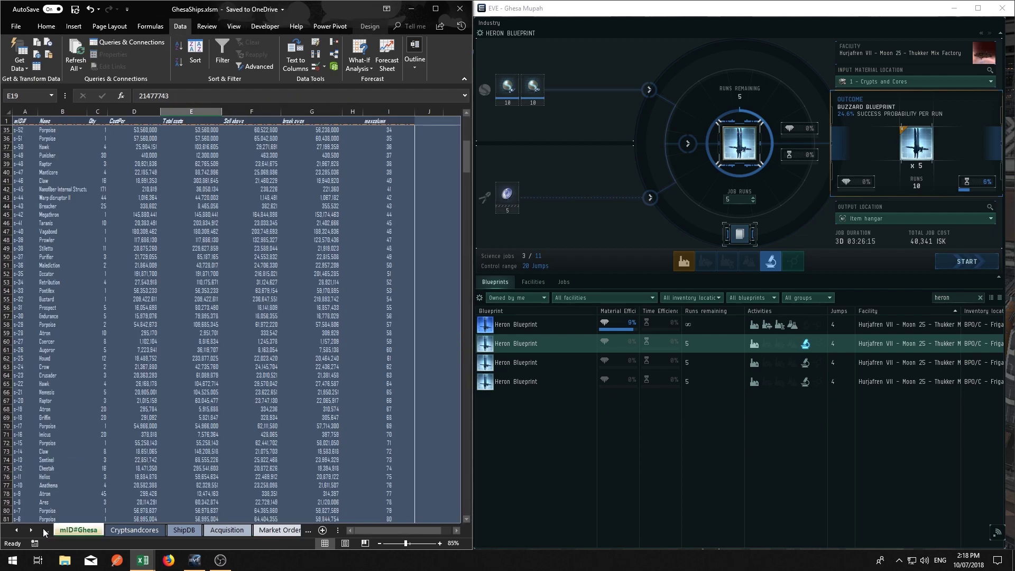
click(45, 529)
click(44, 530)
click(44, 531)
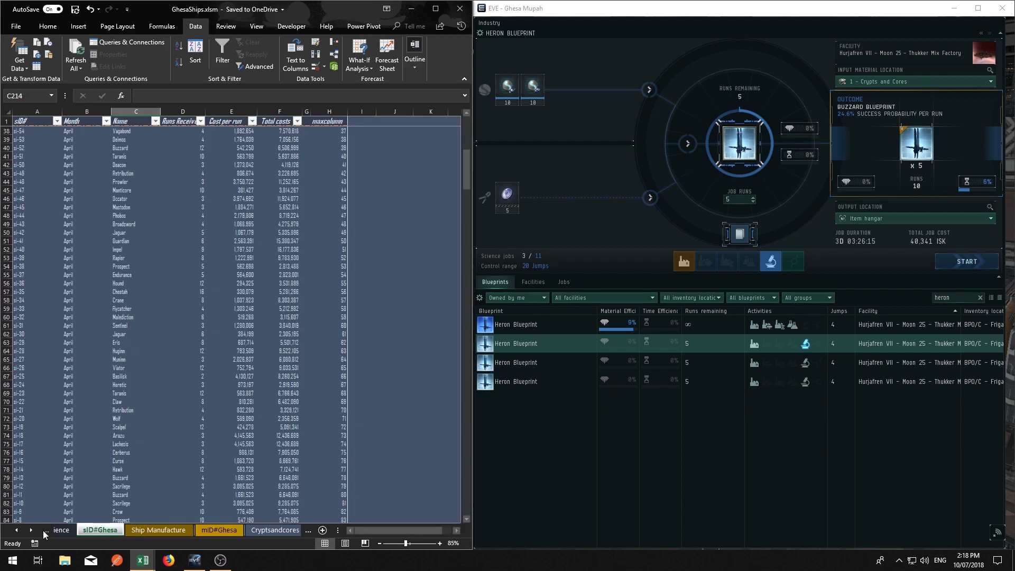
click(44, 531)
click(43, 531)
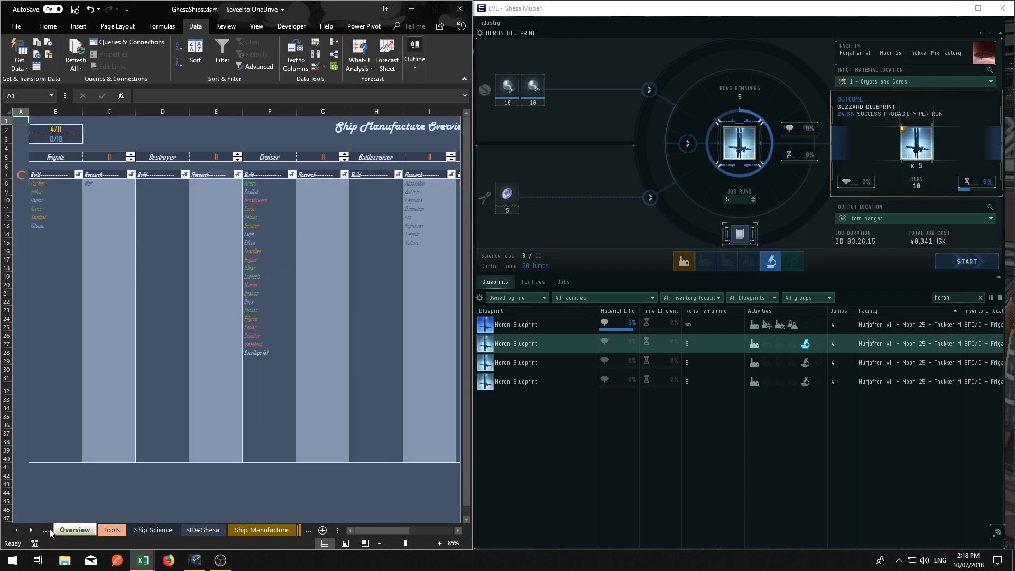
click(48, 528)
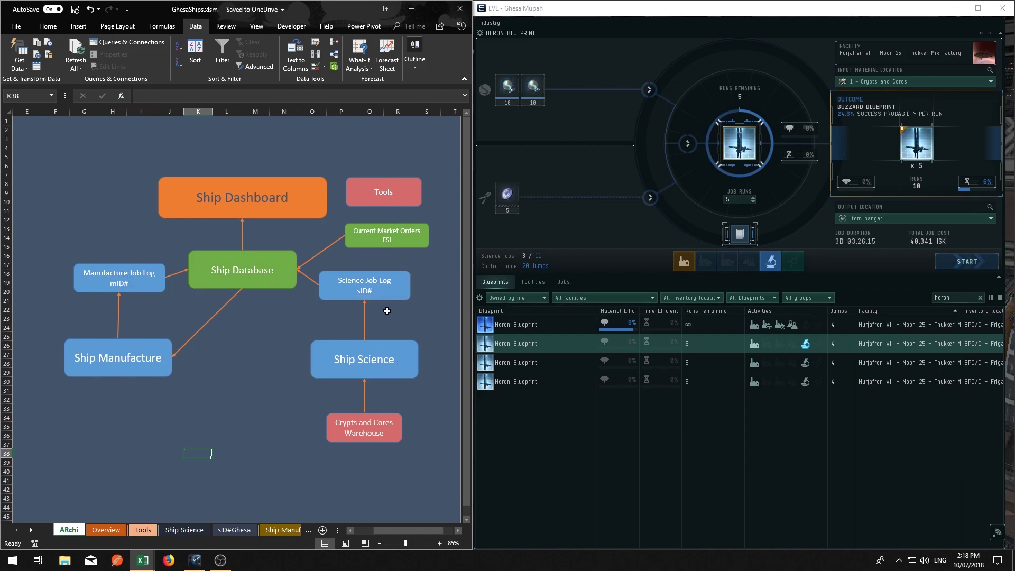
click(407, 358)
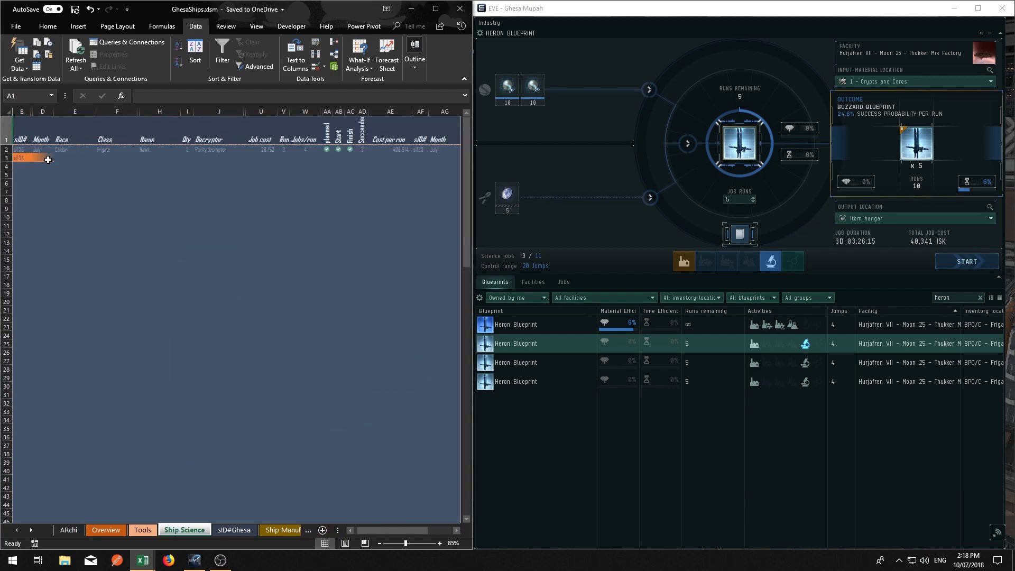
Start a new science job in row 3 with April as the month and Caldari as the race.
click(48, 159)
click(59, 157)
click(44, 184)
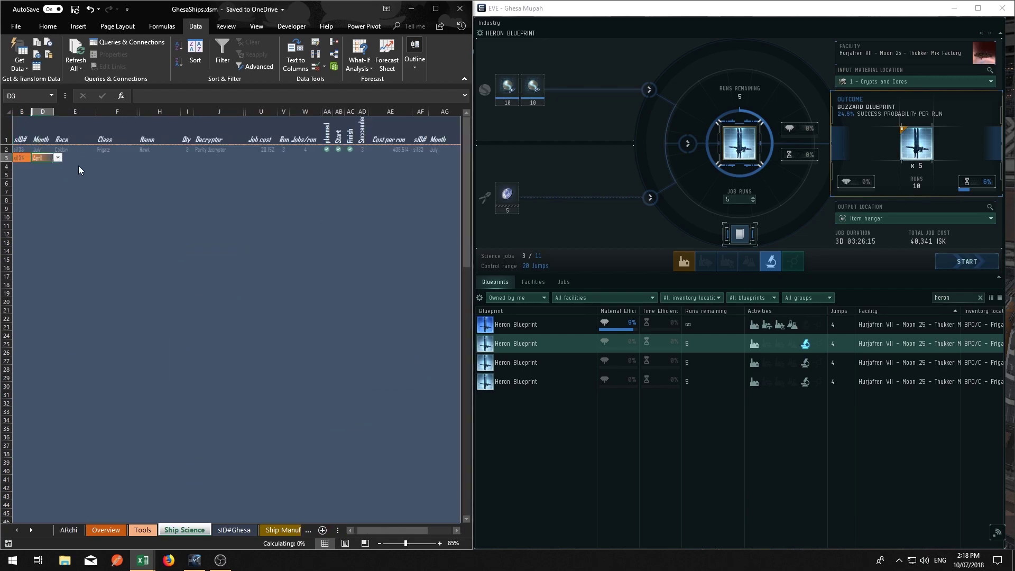
click(72, 157)
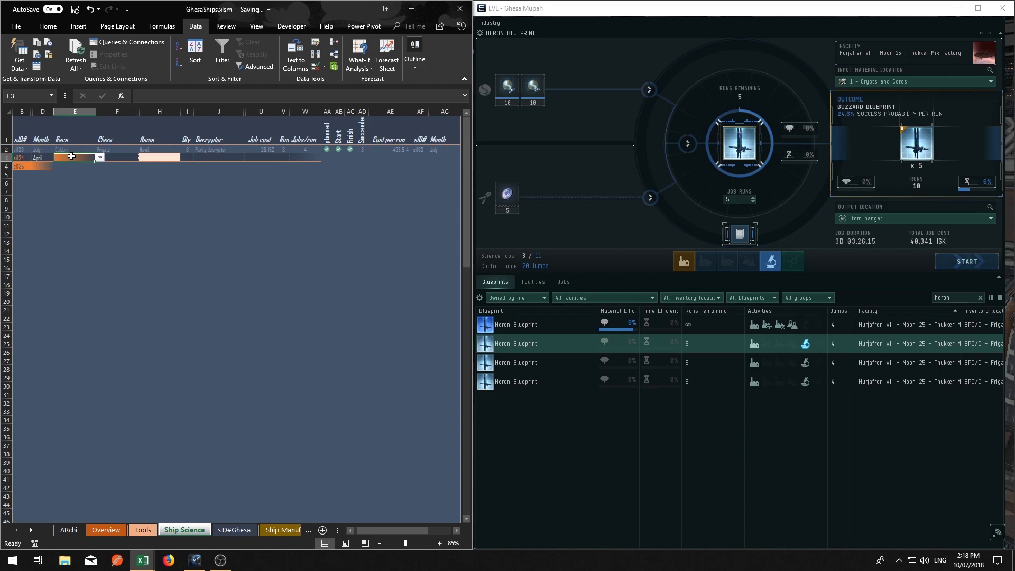
key(alt+Down)
key(Down)
key(Down)
key(Down)
key(Up)
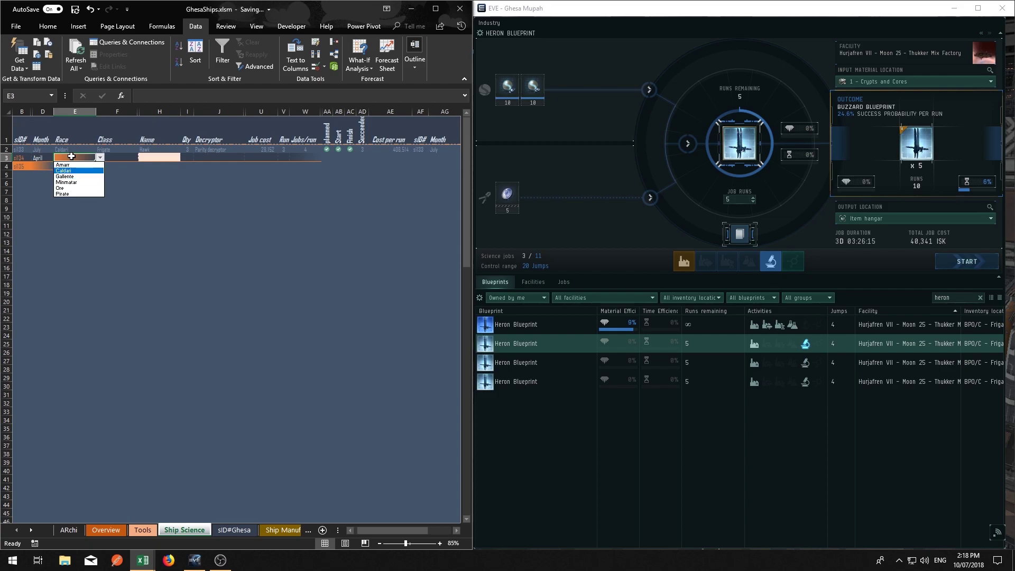
key(Return)
Choose Frigate as the class and Buzzard as the ship name for the job in row 3.
key(Tab)
key(alt+Down)
key(Down)
key(Down)
key(Up)
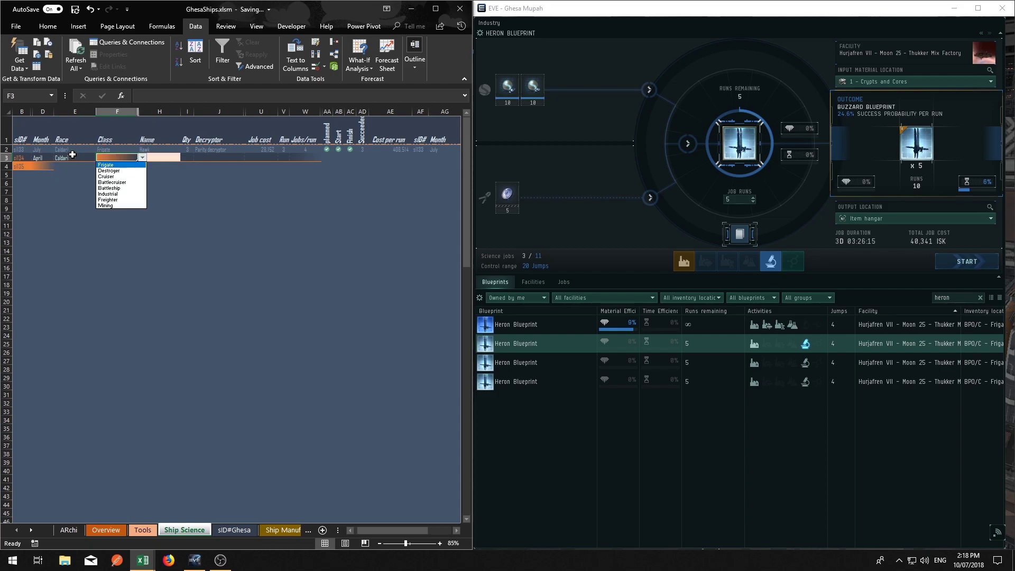
key(Return)
key(Tab)
key(alt+Down)
key(Return)
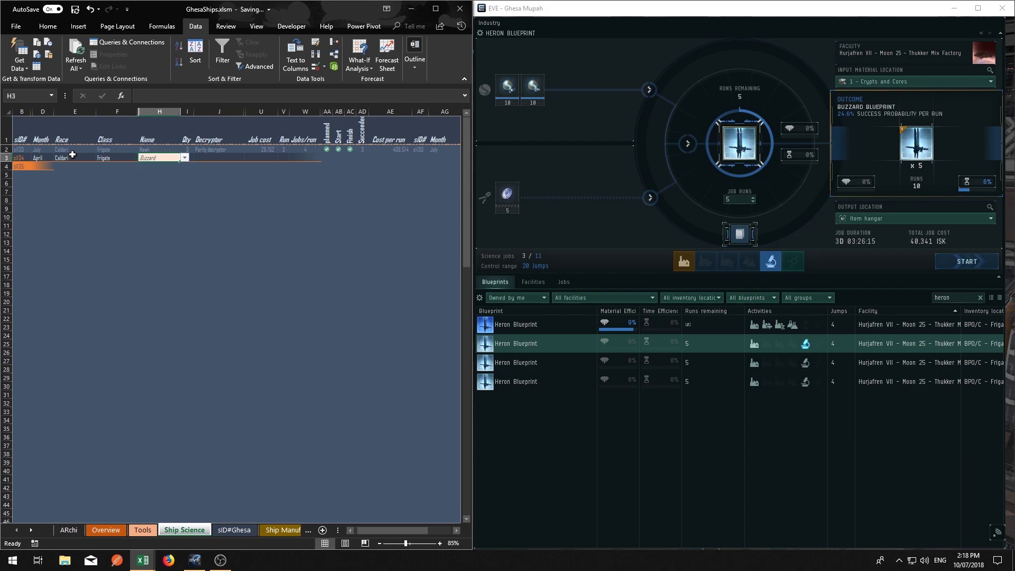
Set the Buzzard job's quantity to 5 and its decryptor to Augmentation Decryptor.
key(Tab)
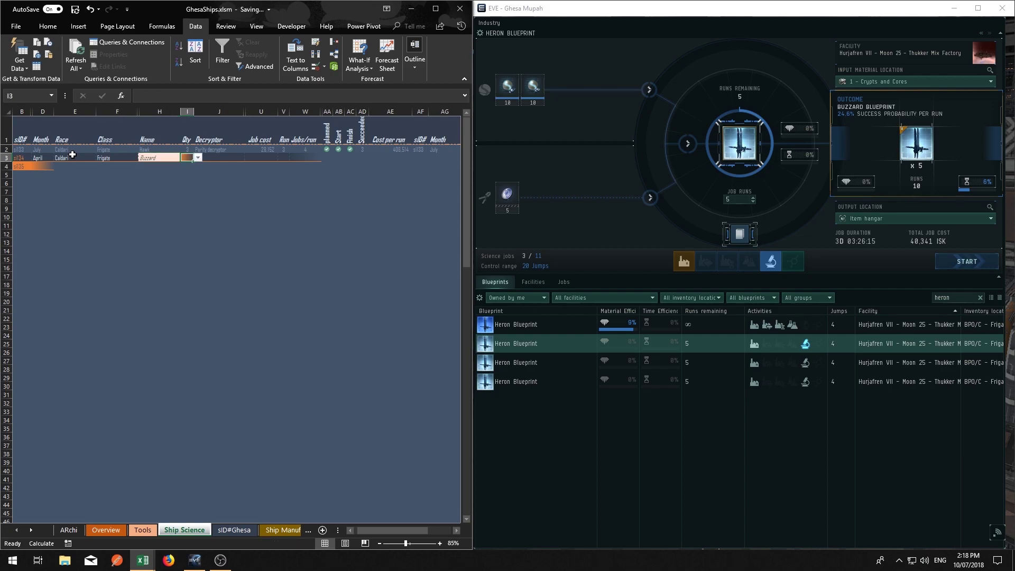
text(5)
key(Tab)
key(alt+Down)
key(Down)
key(Down)
key(Down)
key(Return)
key(Tab)
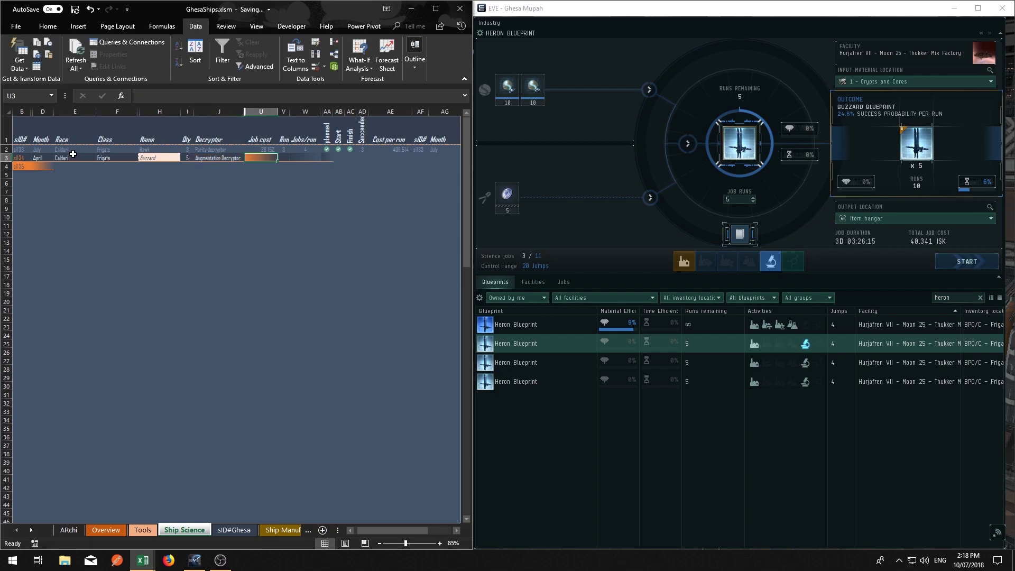
Enter a job cost of 30009, 5 in the Run column and 10 in the Jobs/run column for the Buzzard job.
text(30009)
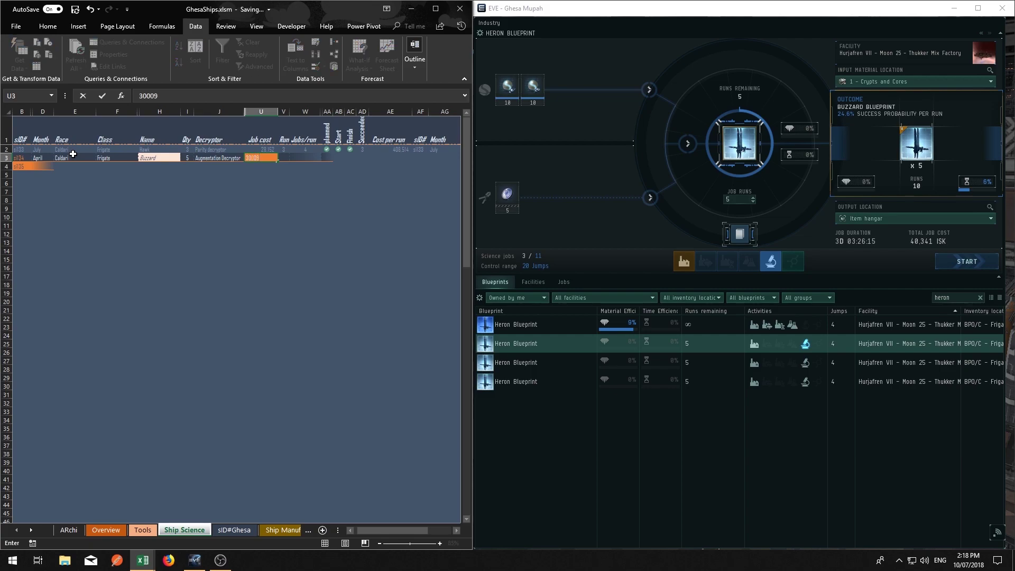
key(Tab)
text(5)
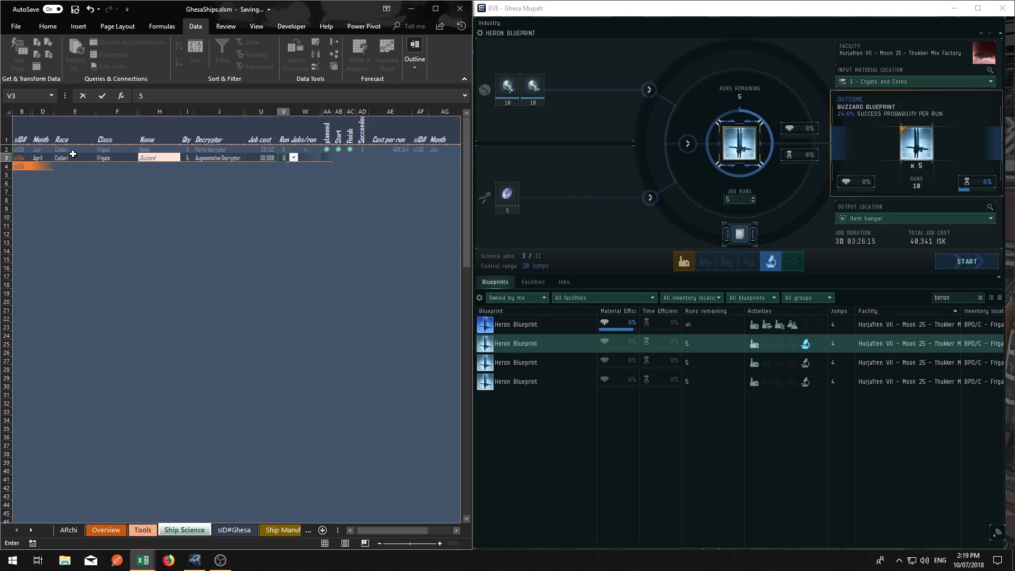
key(Tab)
text(1)
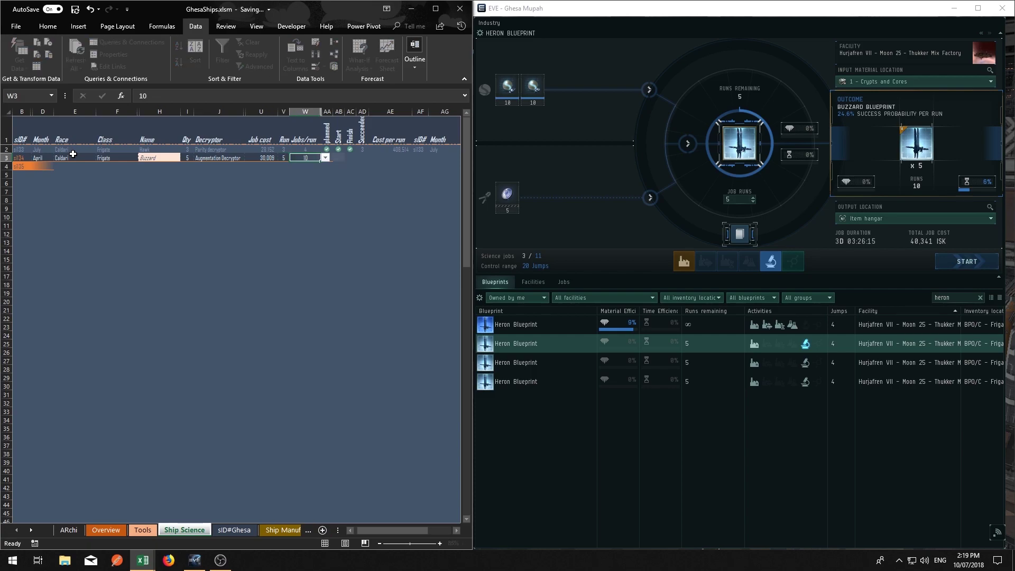
Mark the Buzzard job as started with 1 in AB3 and record 1 success in AD3.
key(Tab)
key(Tab)
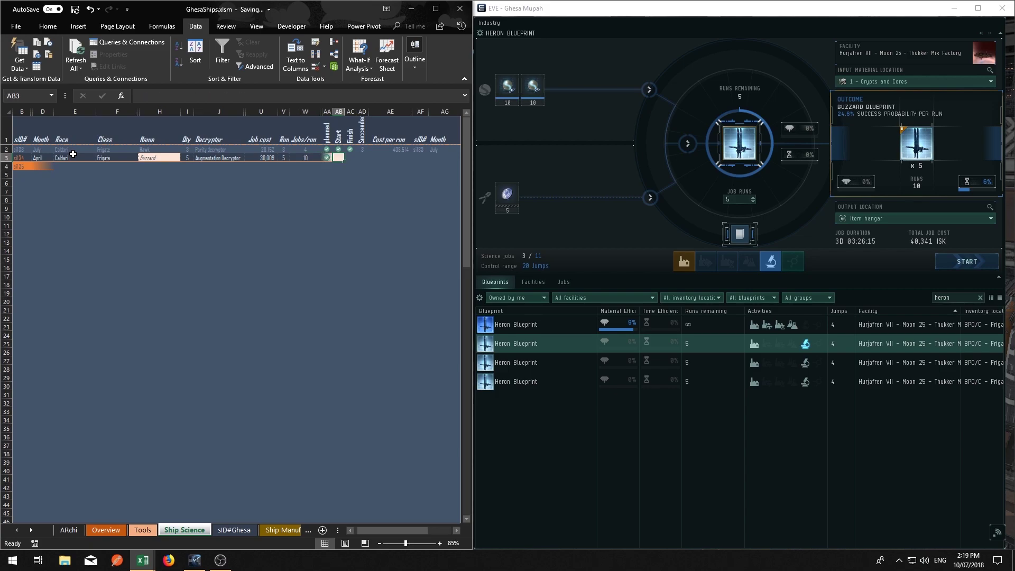
text(1)
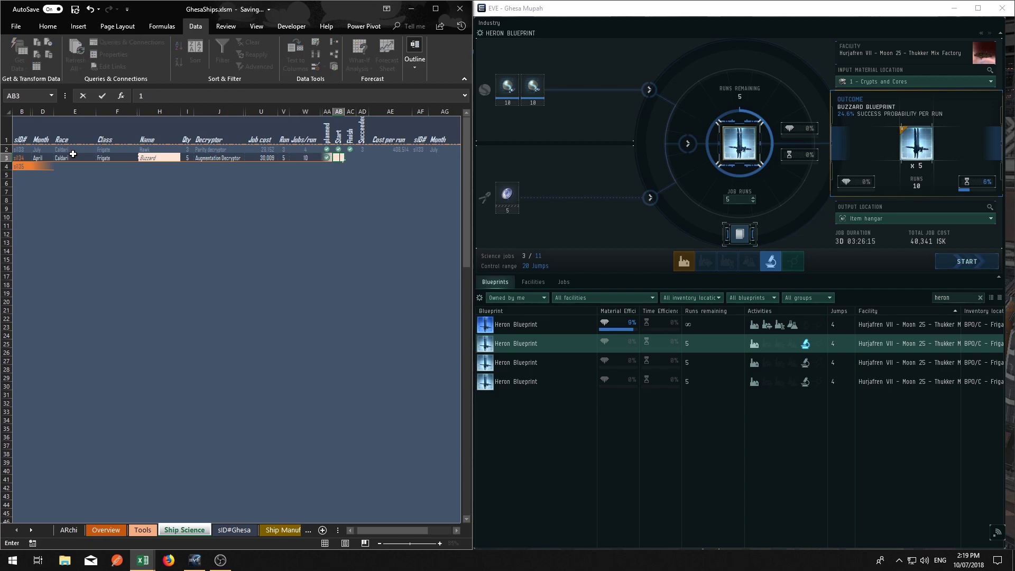
key(Tab)
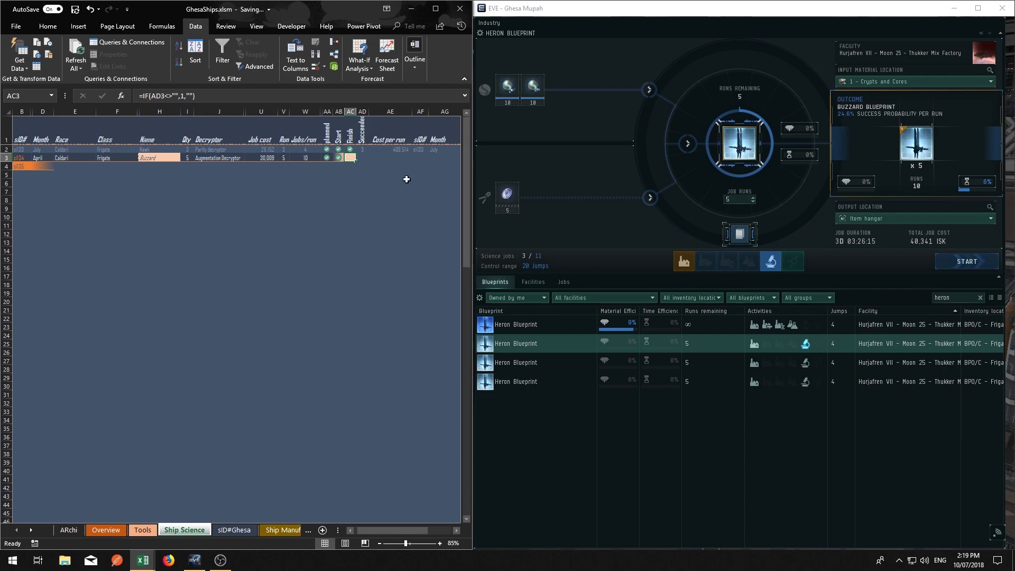
click(359, 158)
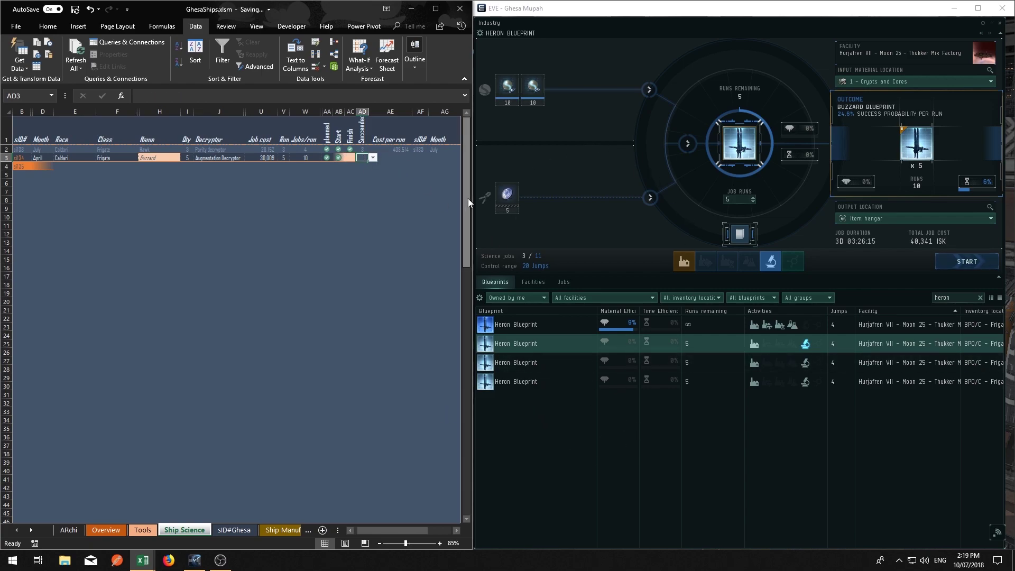
text(1)
click(361, 162)
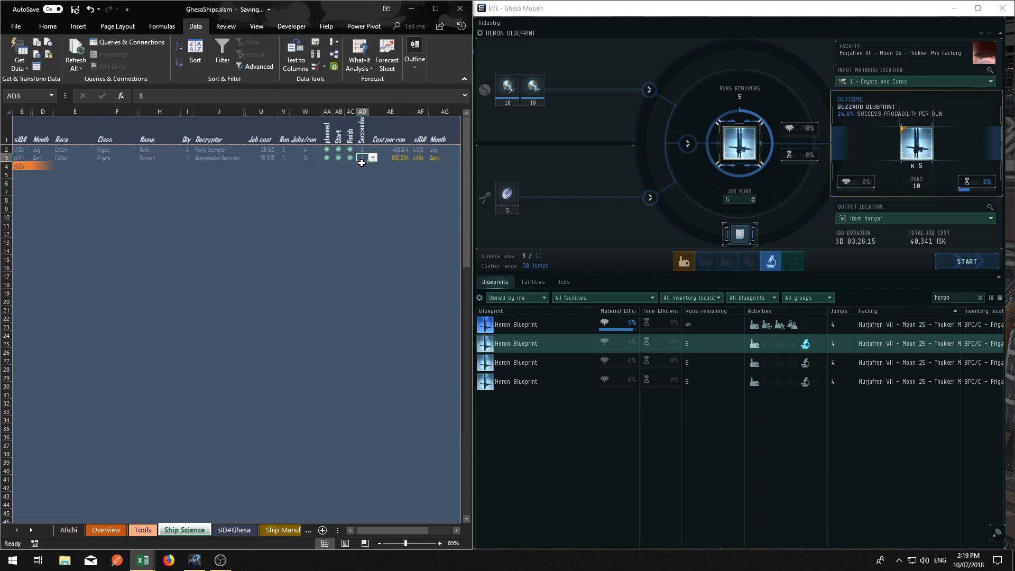
Review the Buzzard job's output columns in row 3, from cost per run across to total costs and Recorded.
key(Right)
key(Right)
key(Right)
key(Right)
key(Right)
key(Right)
key(Right)
key(Right)
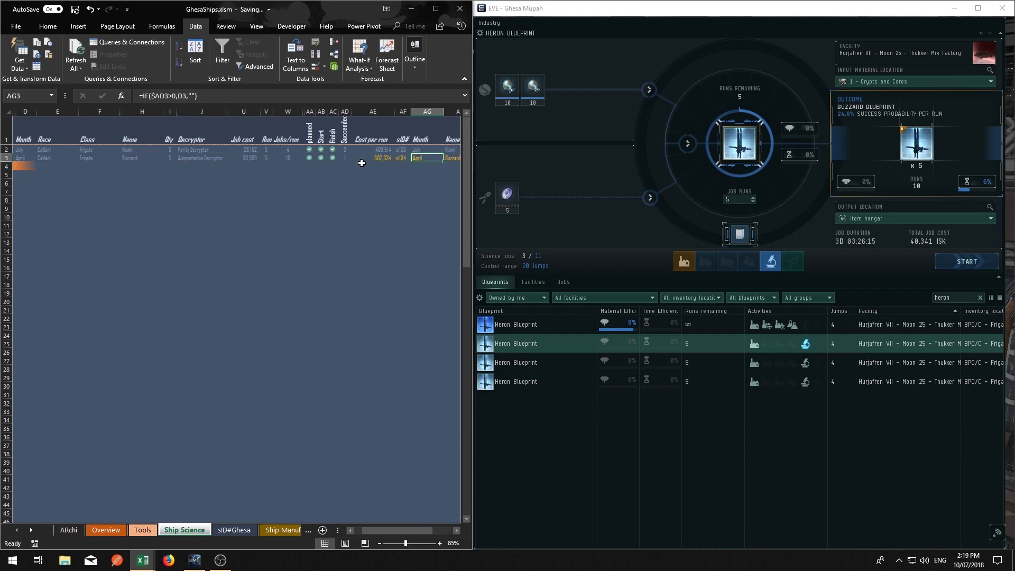
key(Left)
key(Left)
key(Left)
key(Left)
key(Left)
key(Left)
key(Left)
key(Left)
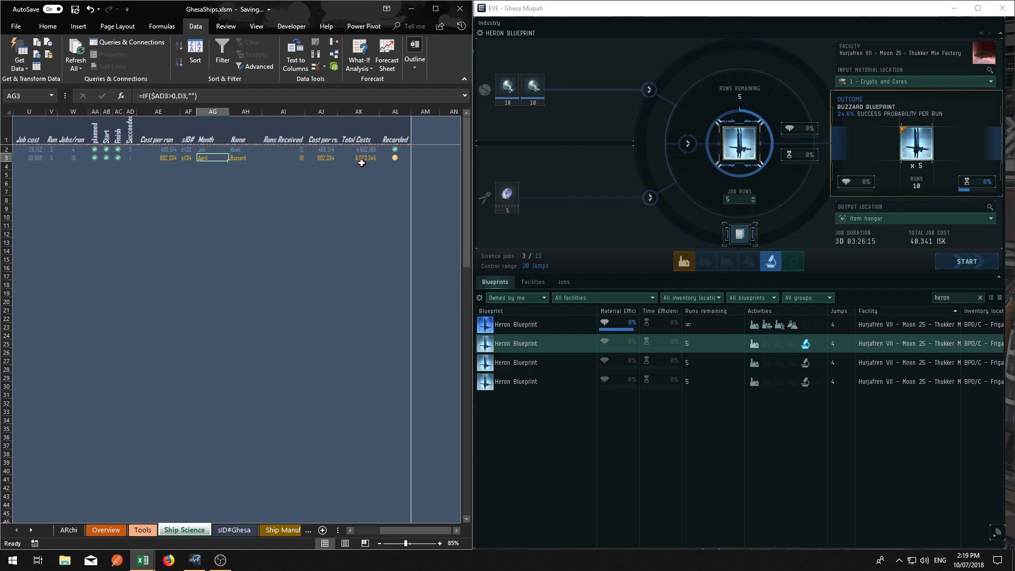
Review the Buzzard job's output values in row 3, from Cost per run across to Total Costs.
drag(159, 158, 373, 158)
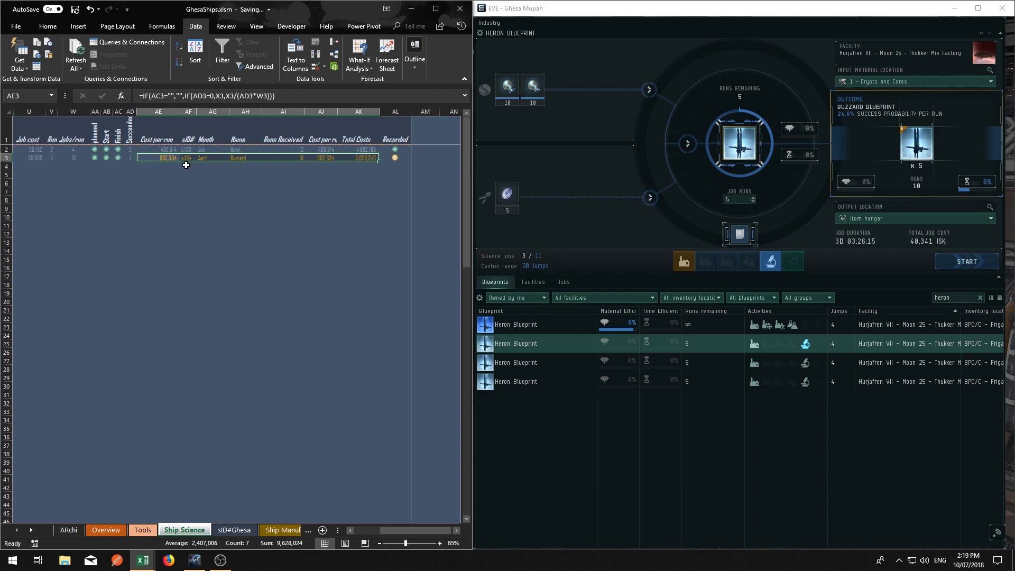
click(171, 158)
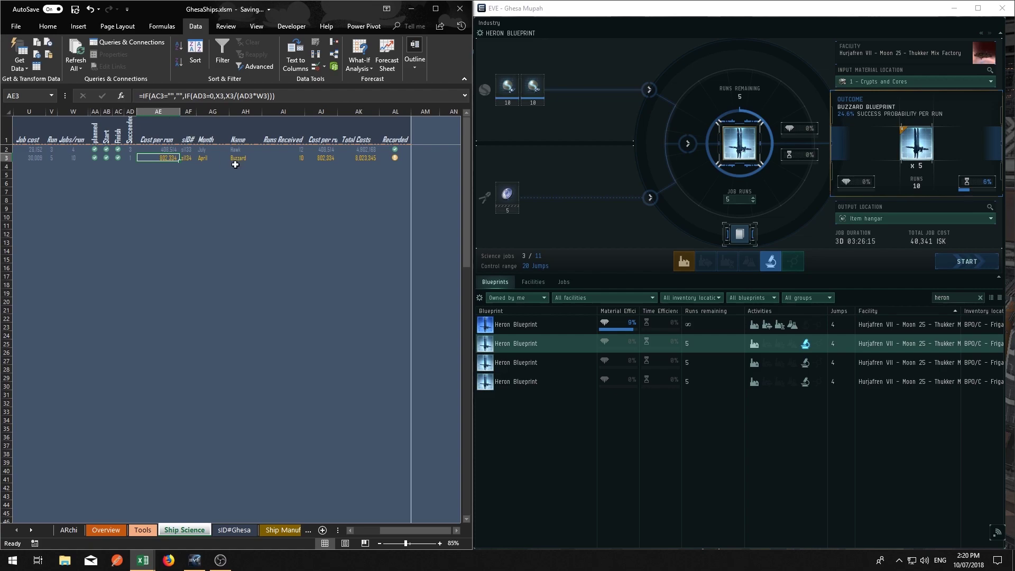
drag(164, 158, 363, 157)
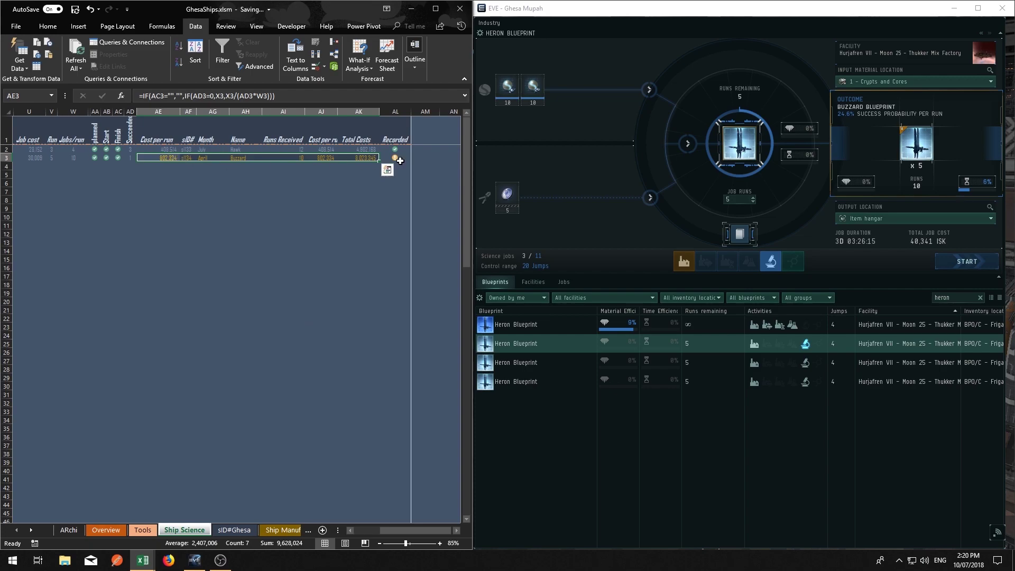
drag(379, 156, 375, 154)
click(409, 189)
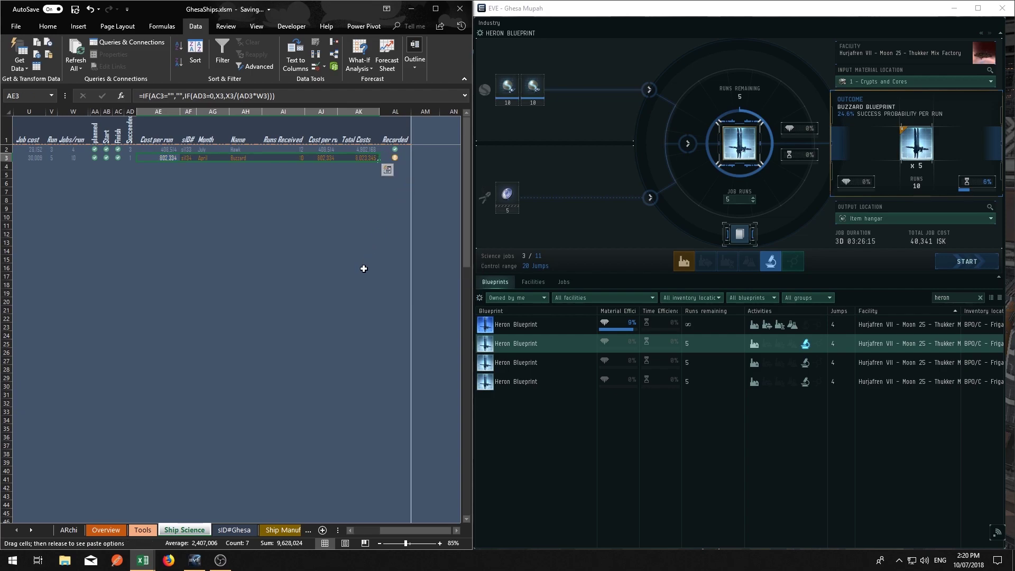
click(311, 193)
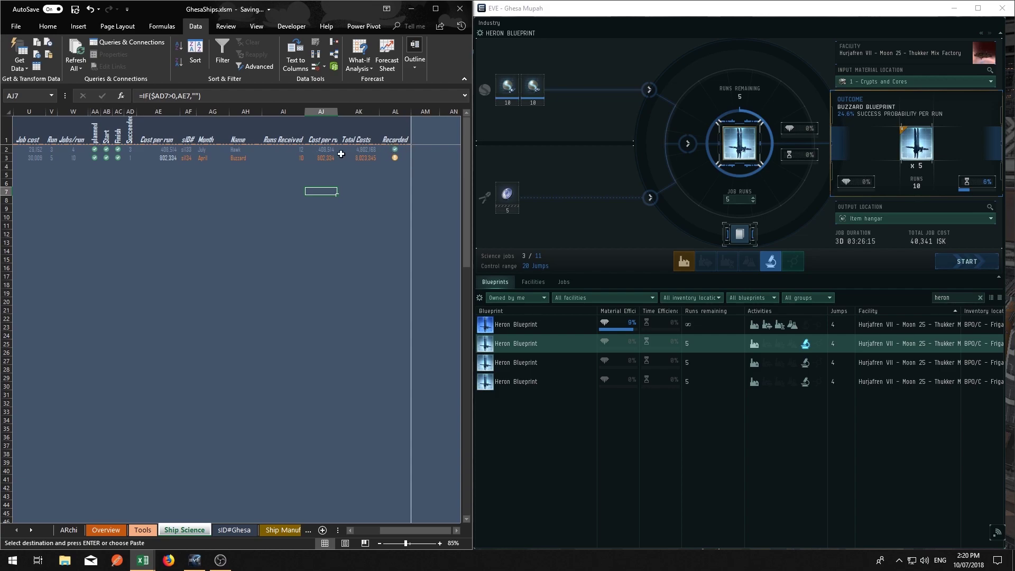
Copy the Buzzard job's sID# through Total Costs cells (AF3:AK3) and paste them as values into row 212 of the sID#Ghesa sheet.
drag(187, 158, 370, 159)
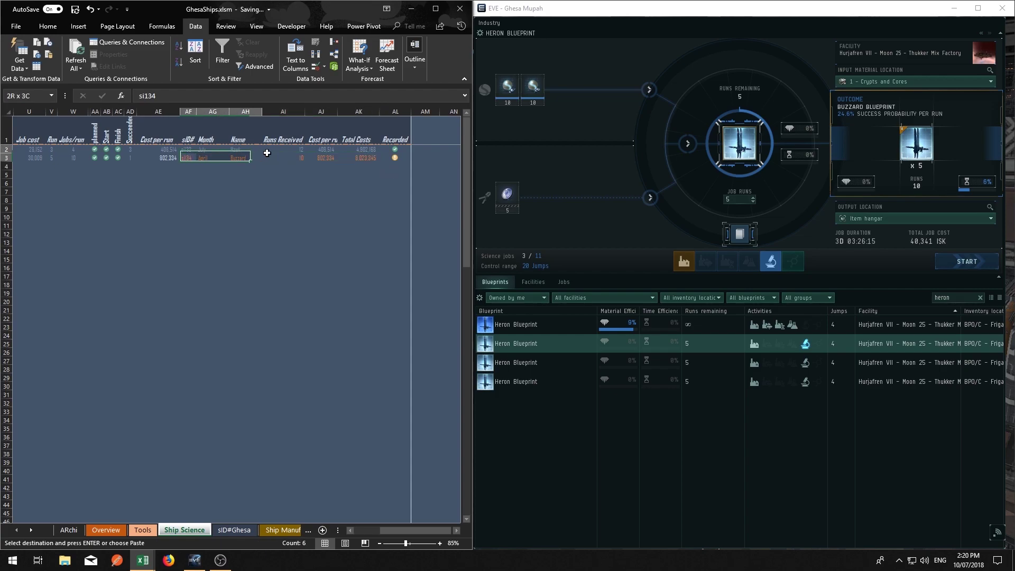
right_click(363, 159)
click(405, 180)
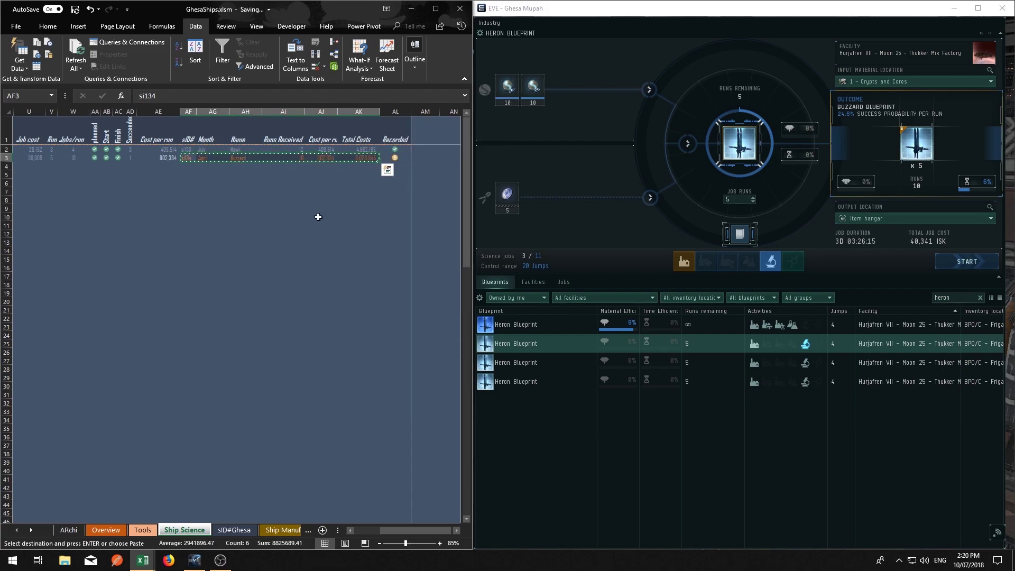
click(233, 530)
scroll(83, 281, down, 5)
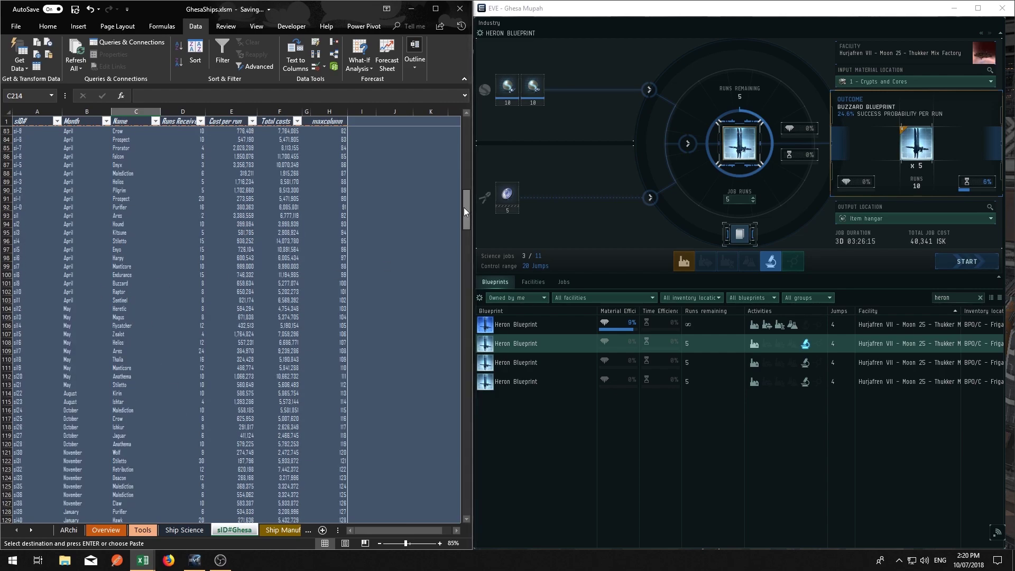
drag(465, 207, 456, 281)
drag(461, 333, 457, 296)
right_click(22, 384)
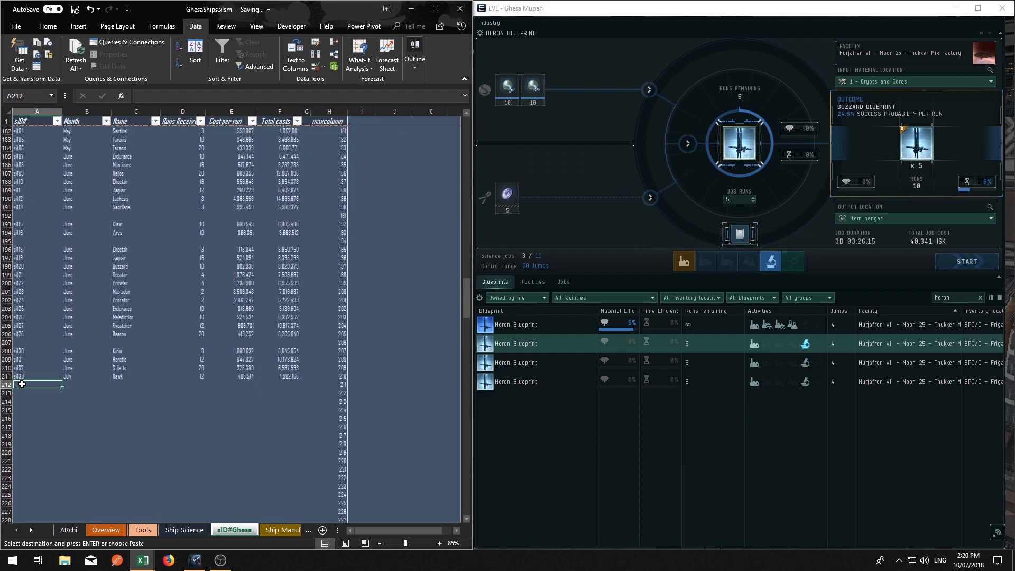
click(63, 197)
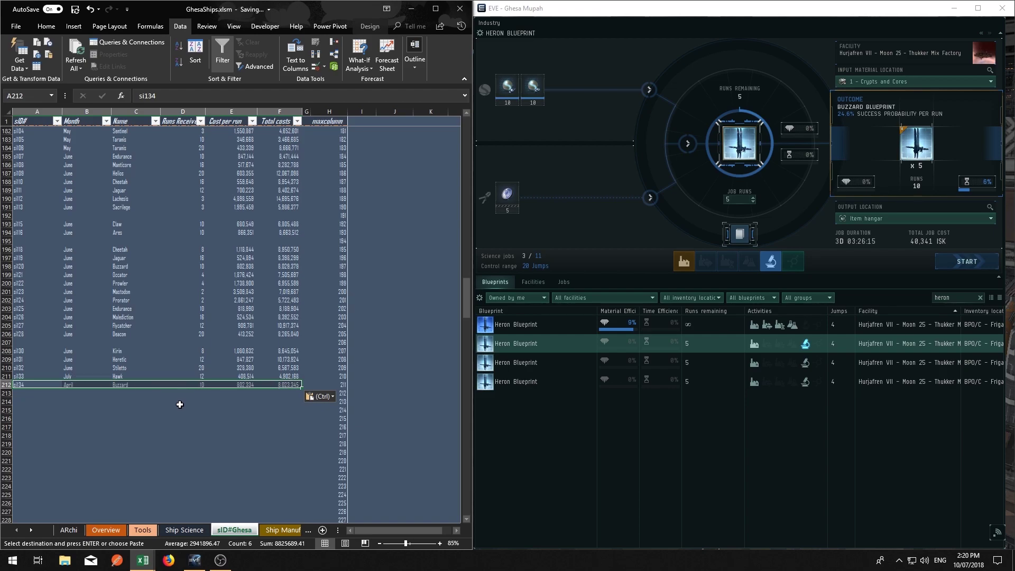
Clear the pasted Buzzard entry from row 212 of the sID#Ghesa log.
click(283, 407)
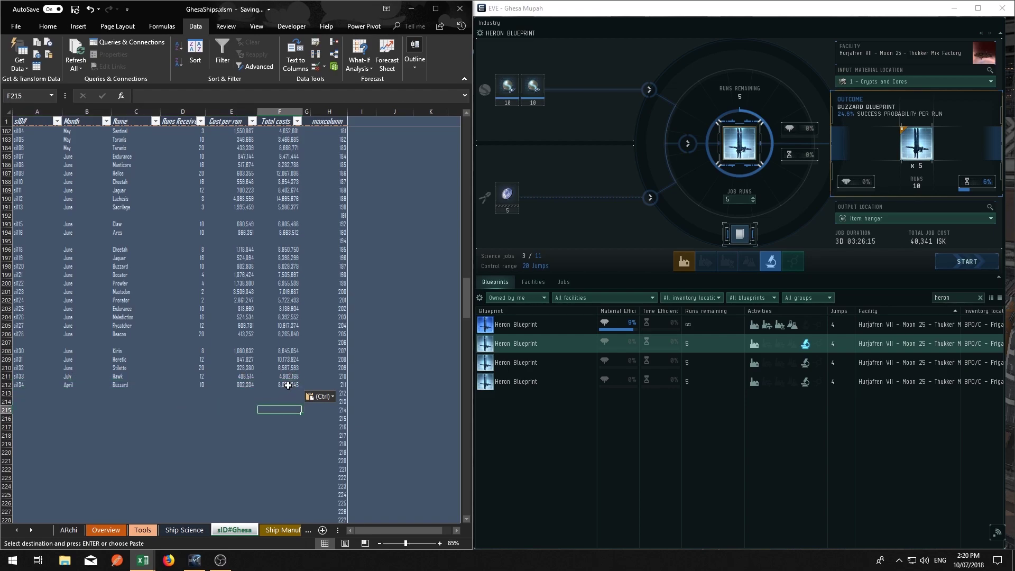
drag(288, 385, 28, 384)
key(Delete)
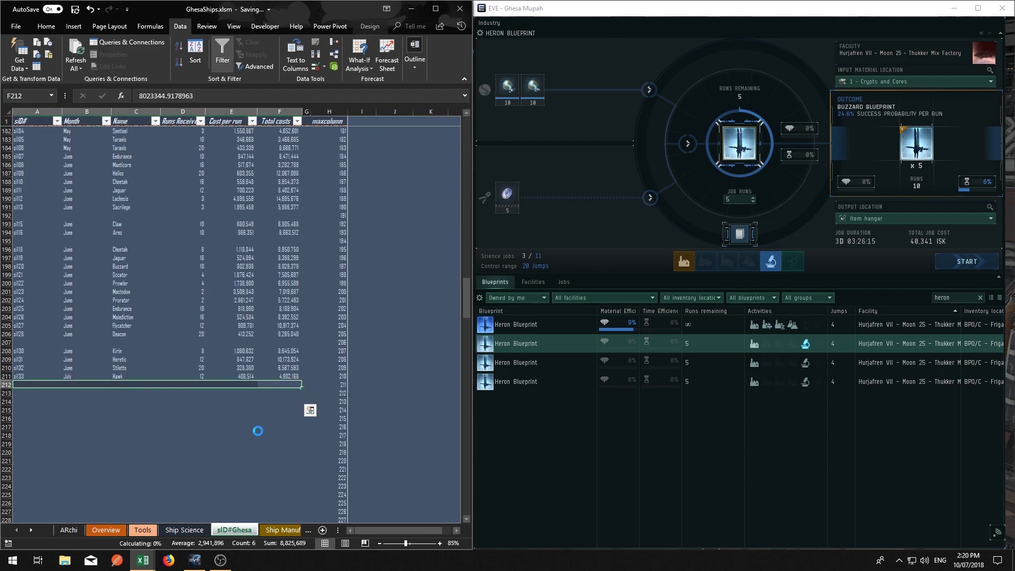
On the Ship Science sheet, clear the Buzzard job's success count and start mark in row 3.
click(184, 530)
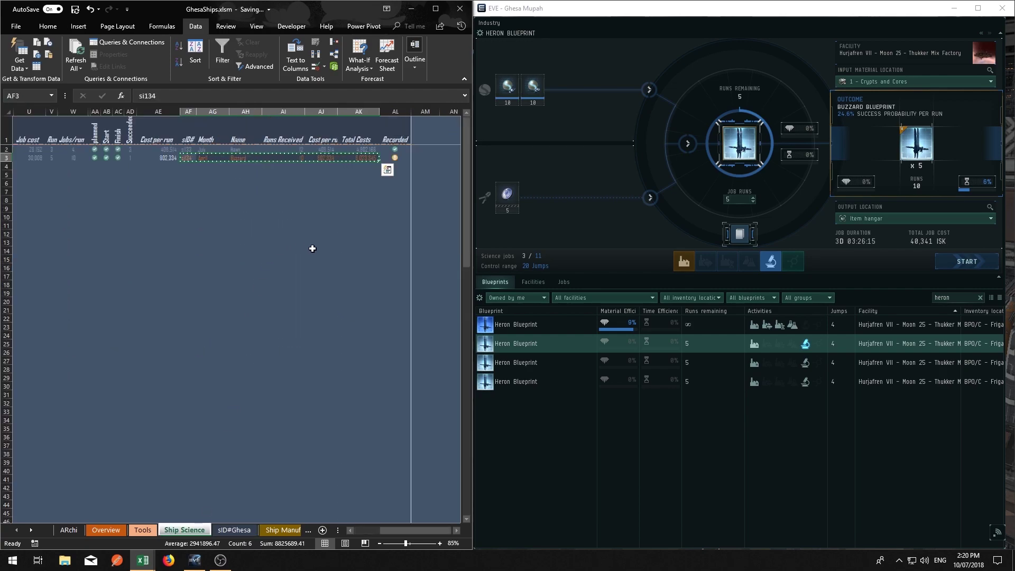
click(174, 158)
key(Delete)
click(130, 157)
key(Delete)
click(351, 531)
click(351, 531)
click(320, 157)
key(Delete)
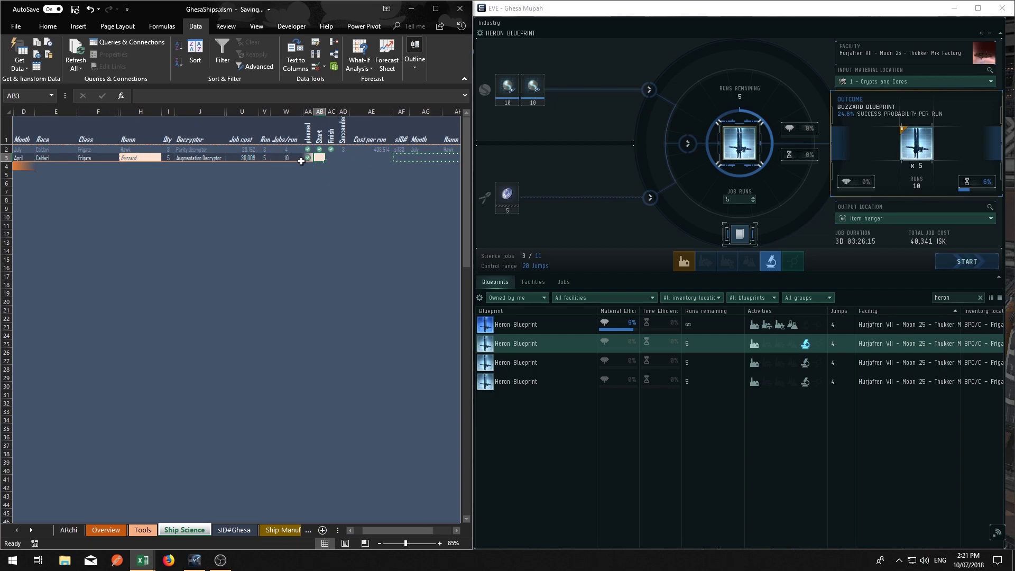
Clear the Buzzard job's jobs/run, job cost and decryptor entries in row 3.
click(287, 157)
key(Delete)
click(265, 157)
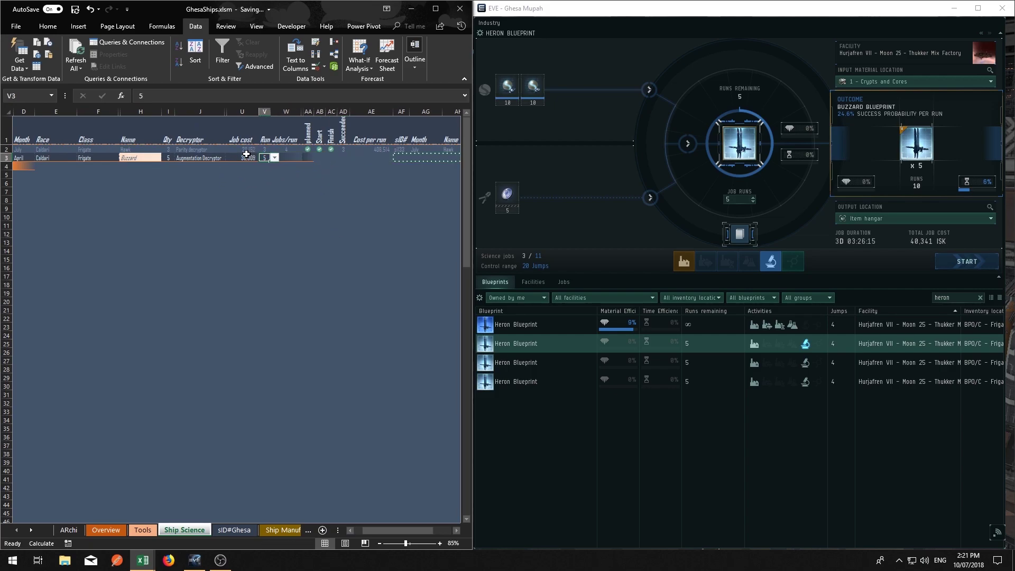
click(245, 157)
key(Delete)
click(203, 158)
key(Delete)
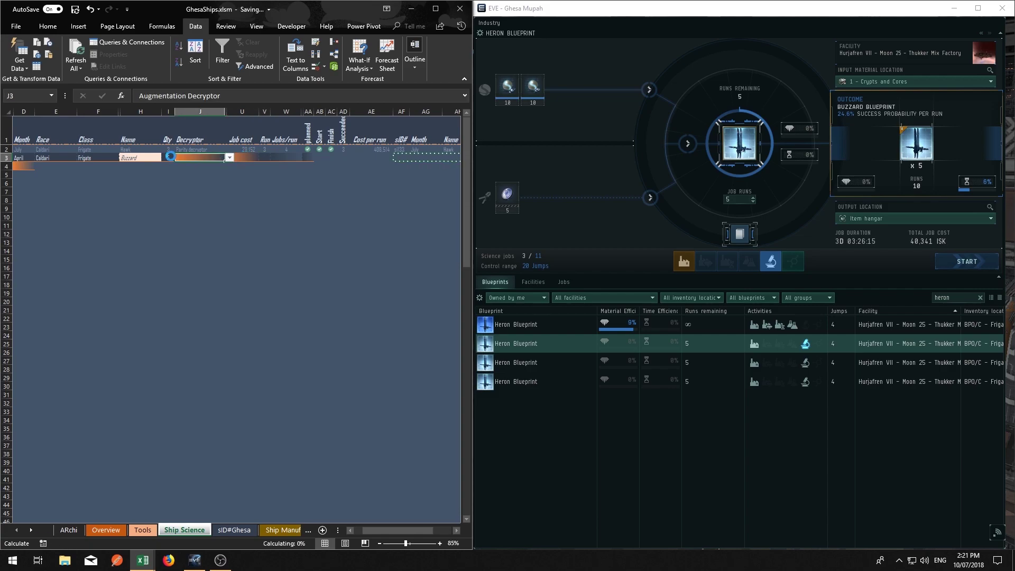
Clear the remaining Buzzard job inputs in row 3: quantity, name, class, race and month.
click(168, 158)
key(Delete)
click(137, 159)
key(Delete)
click(94, 158)
key(Delete)
click(48, 158)
key(Delete)
click(24, 158)
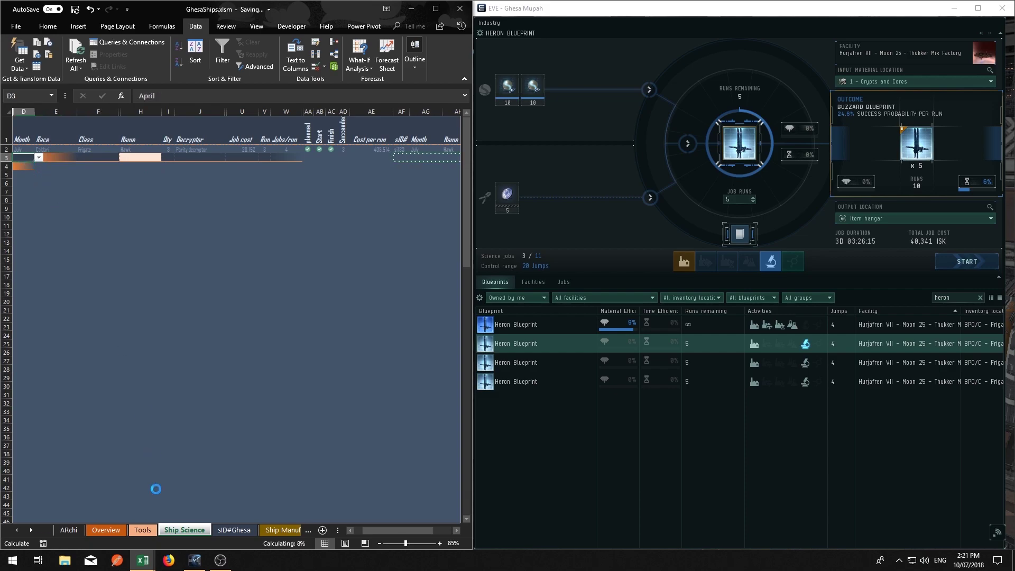
key(Delete)
click(351, 530)
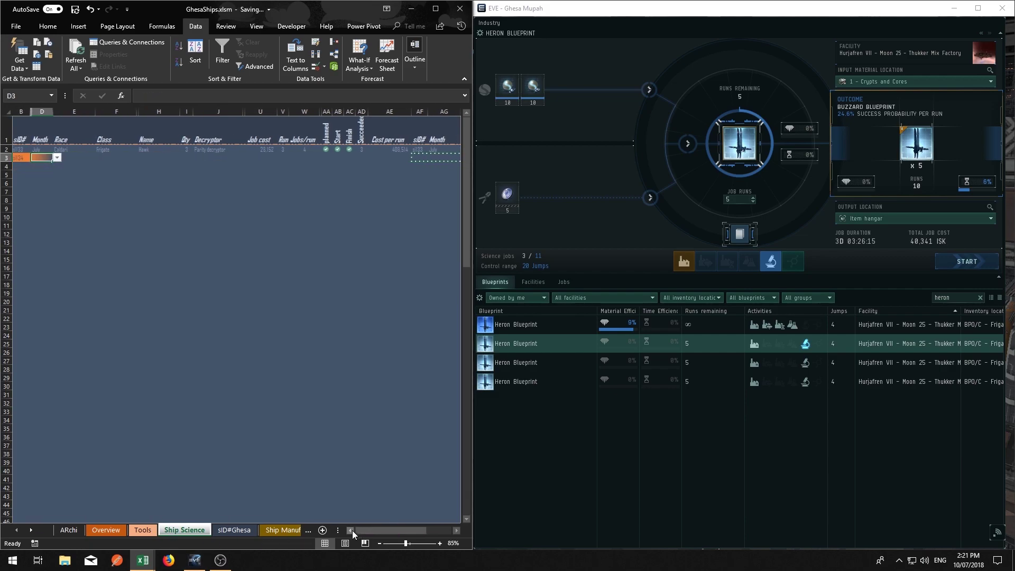
click(278, 199)
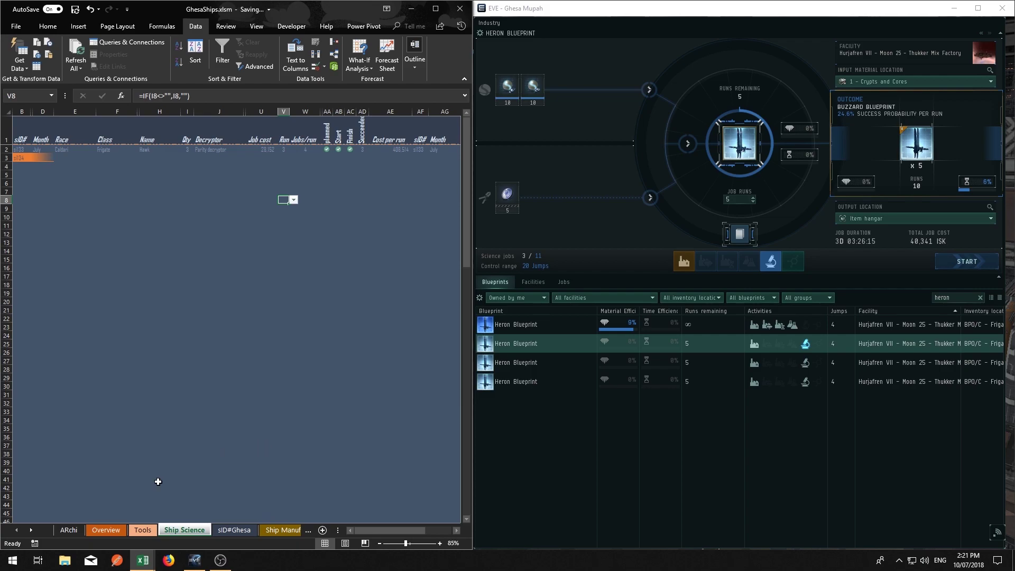
Open Ship Science from the ARchi diagram and unhide the hidden columns between F and AE.
click(67, 530)
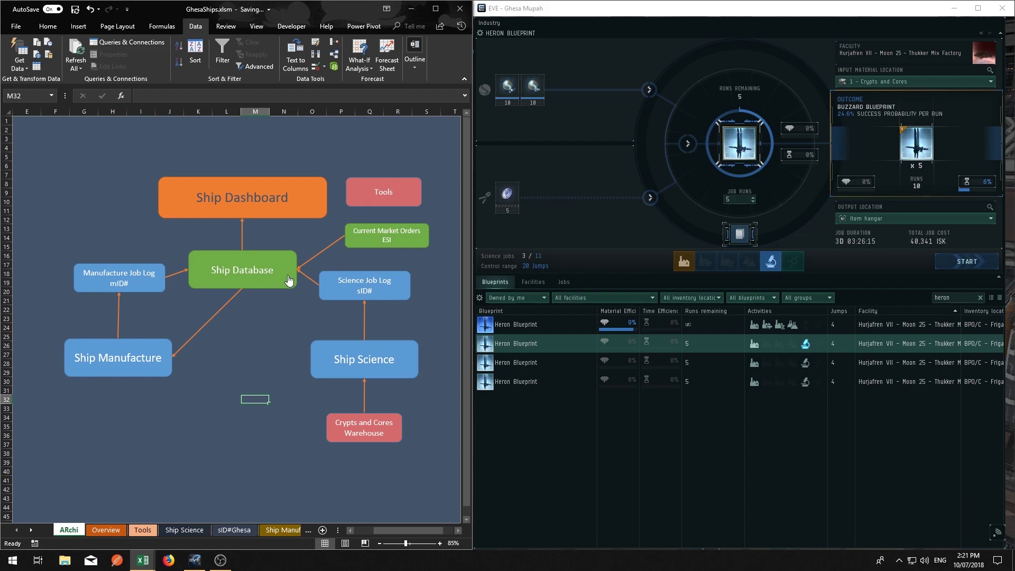
click(405, 364)
drag(117, 112, 383, 114)
right_click(334, 112)
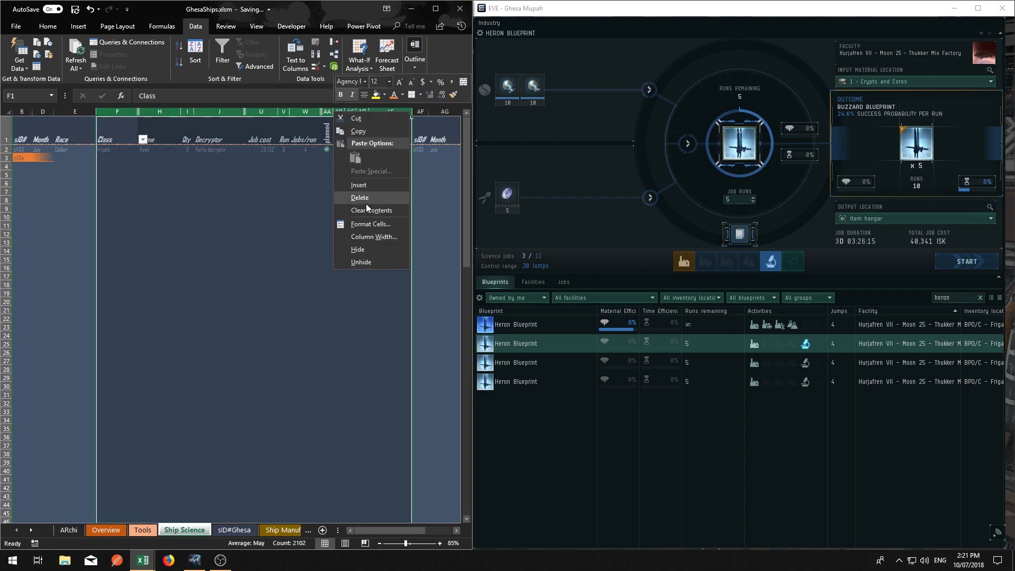
click(361, 262)
click(338, 250)
Examine the unhidden decryptor, datacore and average cost columns for the Hawk job in row 2.
click(456, 530)
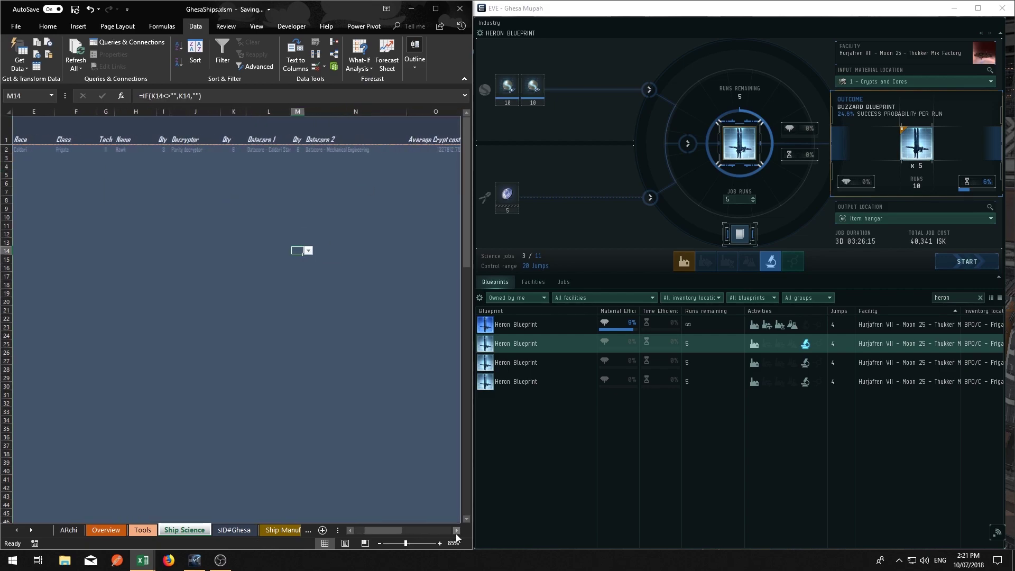
click(148, 149)
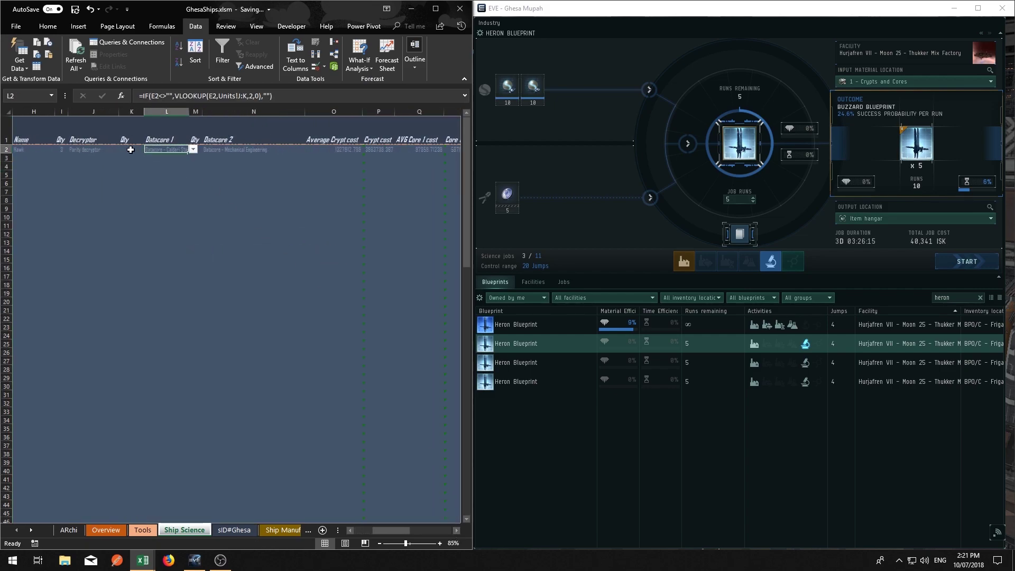
drag(189, 154, 191, 160)
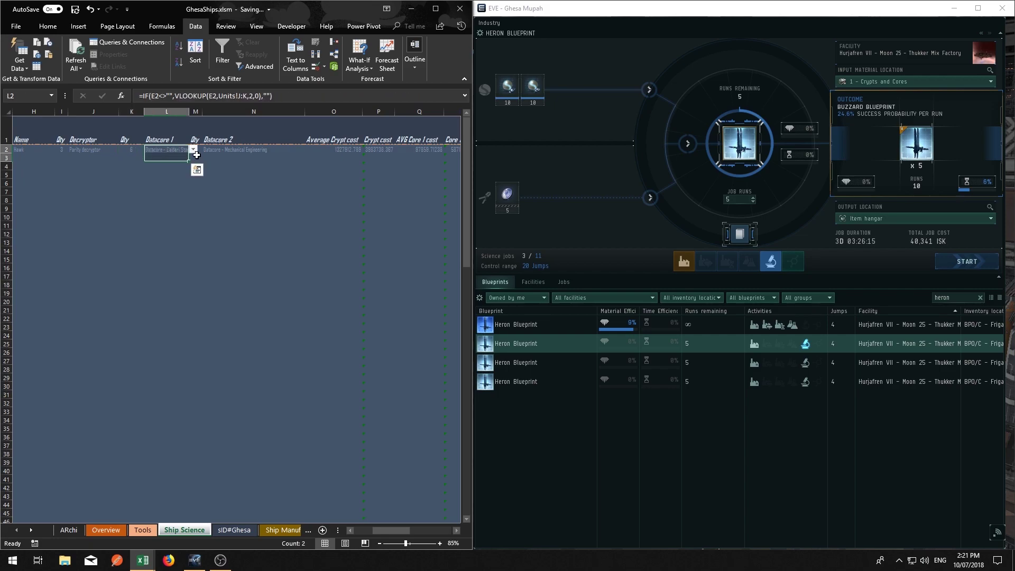
click(115, 139)
click(350, 530)
click(351, 530)
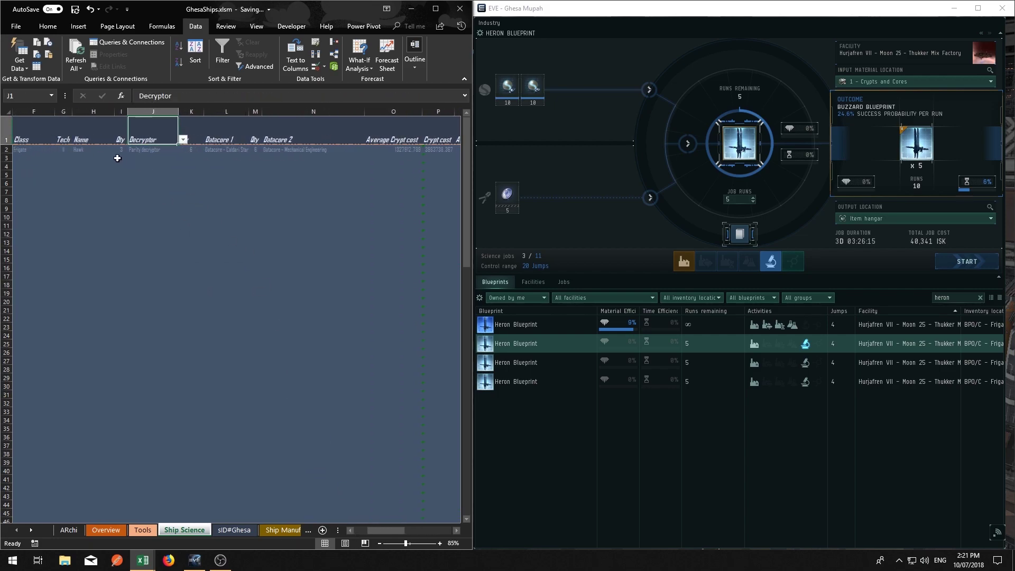
click(212, 150)
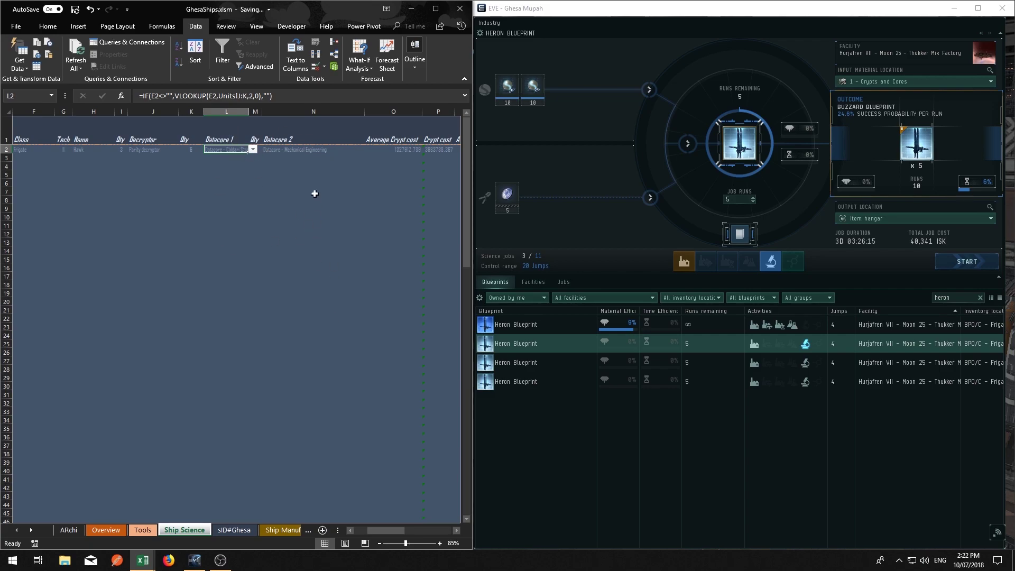
click(392, 148)
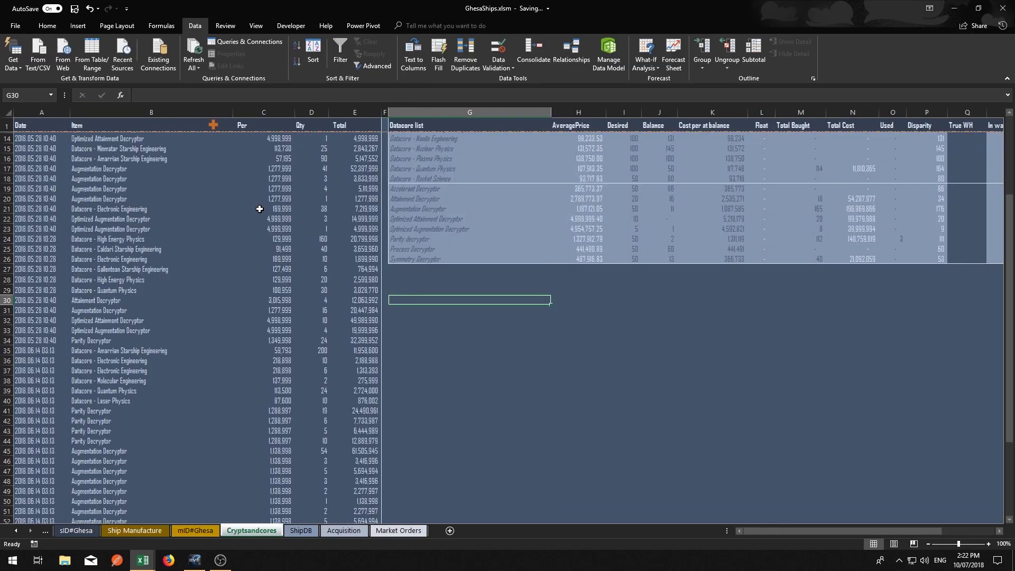
Examine the Cryptsandcores sheet's datacore list table, from prices to warehouse stock, and its Shopping list column.
scroll(260, 226, down, 5)
scroll(262, 254, up, 9)
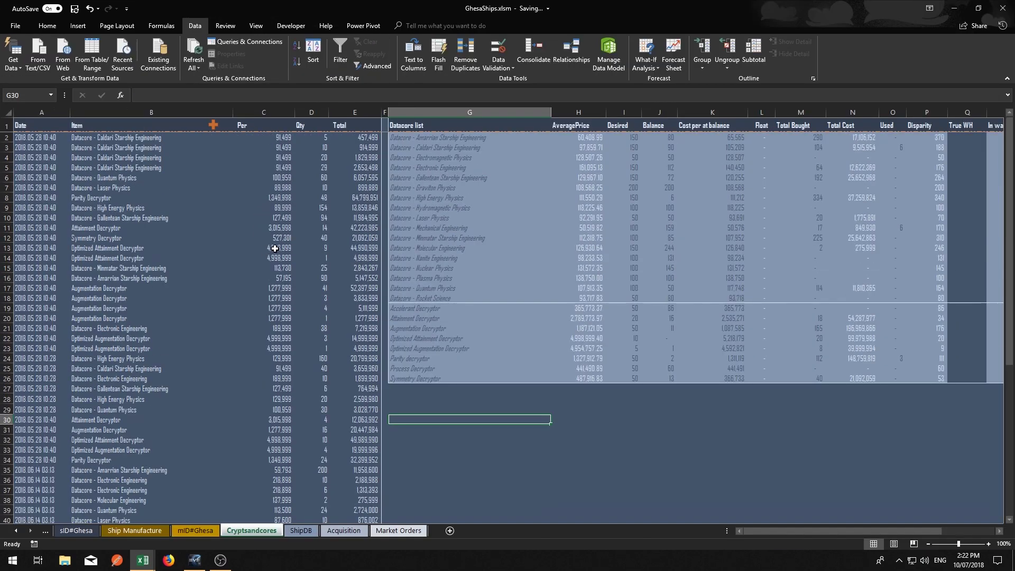
drag(404, 127, 724, 374)
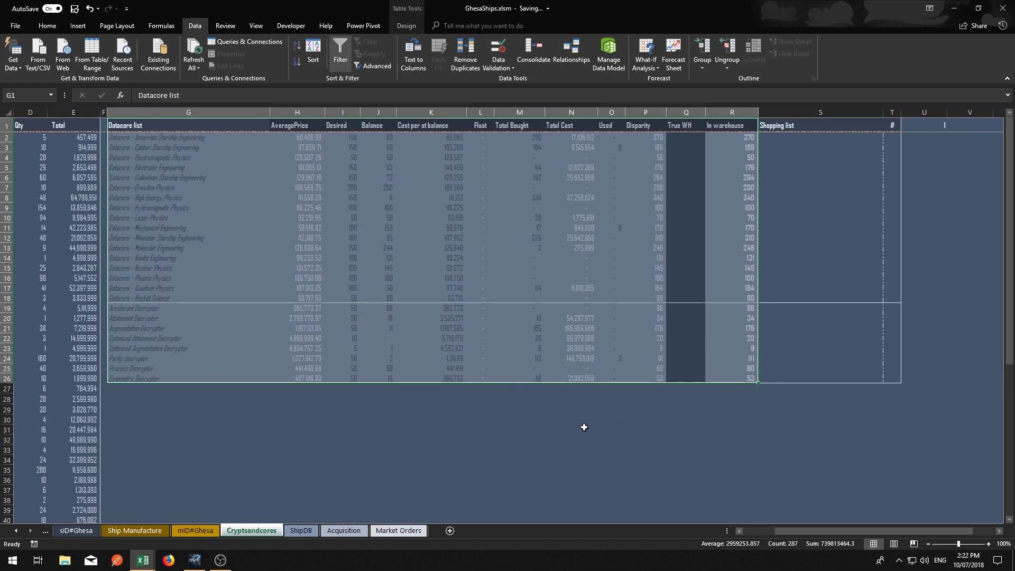
click(798, 178)
click(791, 139)
drag(791, 139, 797, 303)
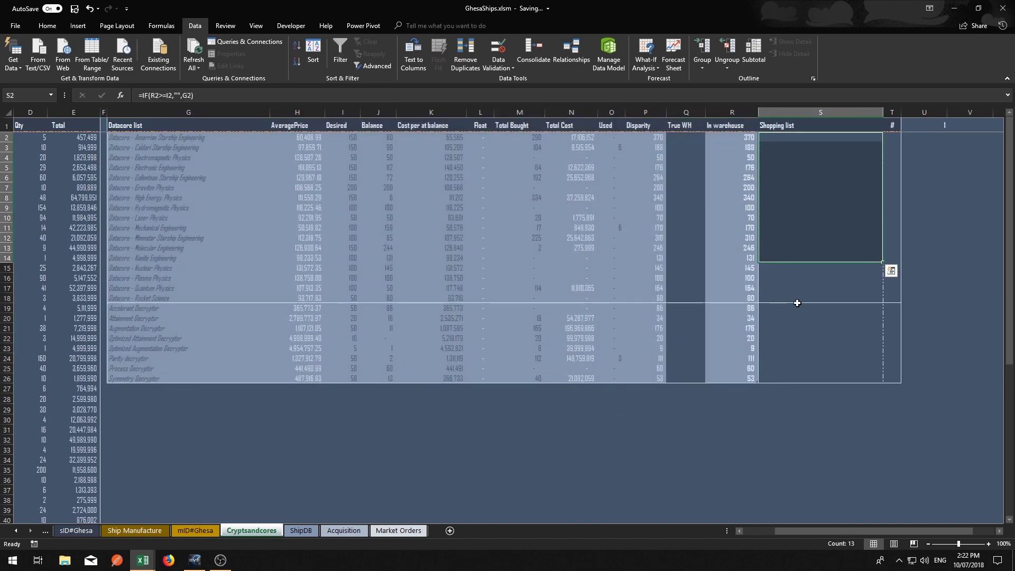
drag(808, 137, 801, 379)
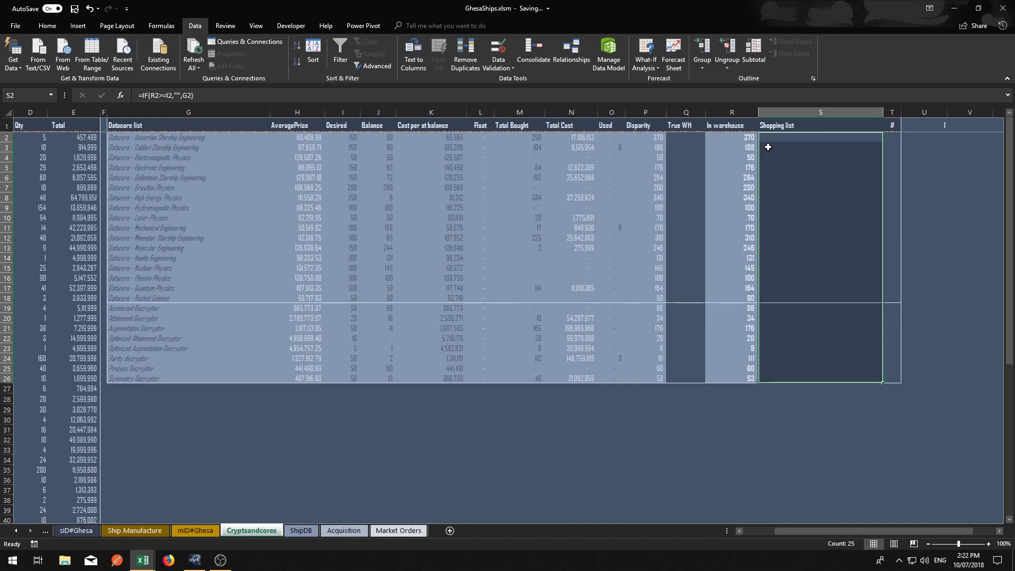
Examine the purchase log of datacores and decryptors in the Date to Total columns of Cryptsandcores.
scroll(732, 530, left, 3)
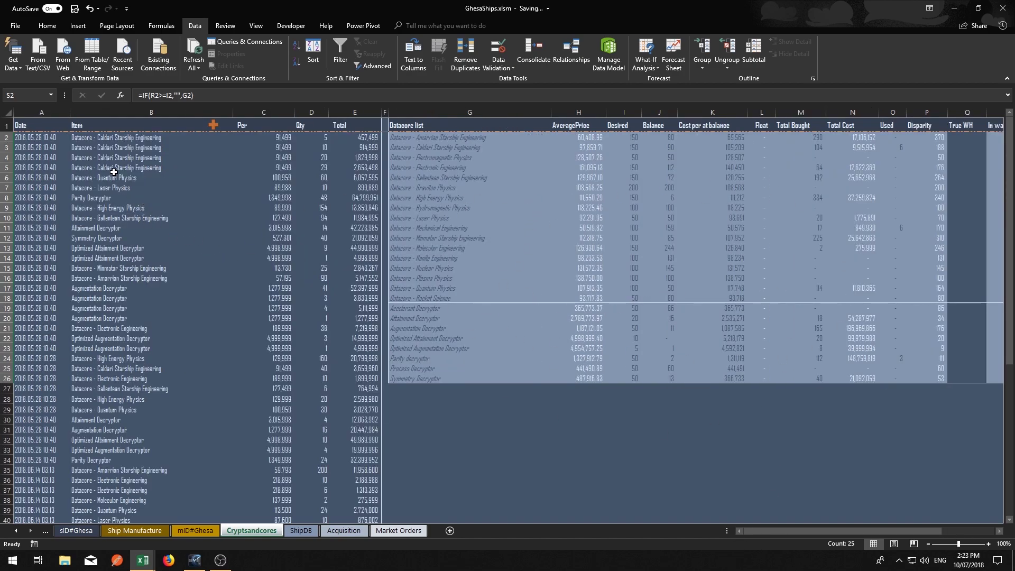
drag(113, 173, 115, 179)
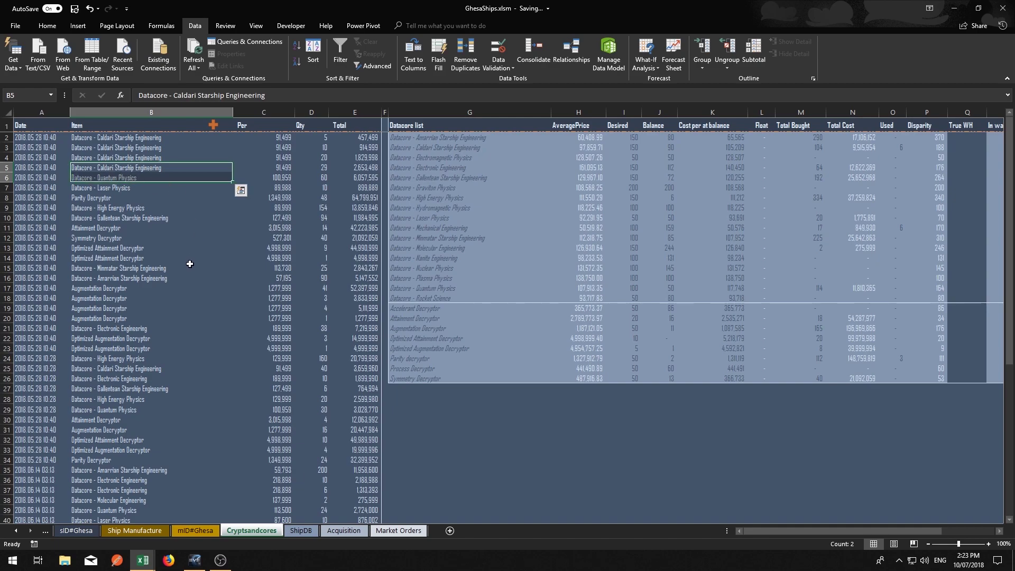
scroll(159, 267, down, 9)
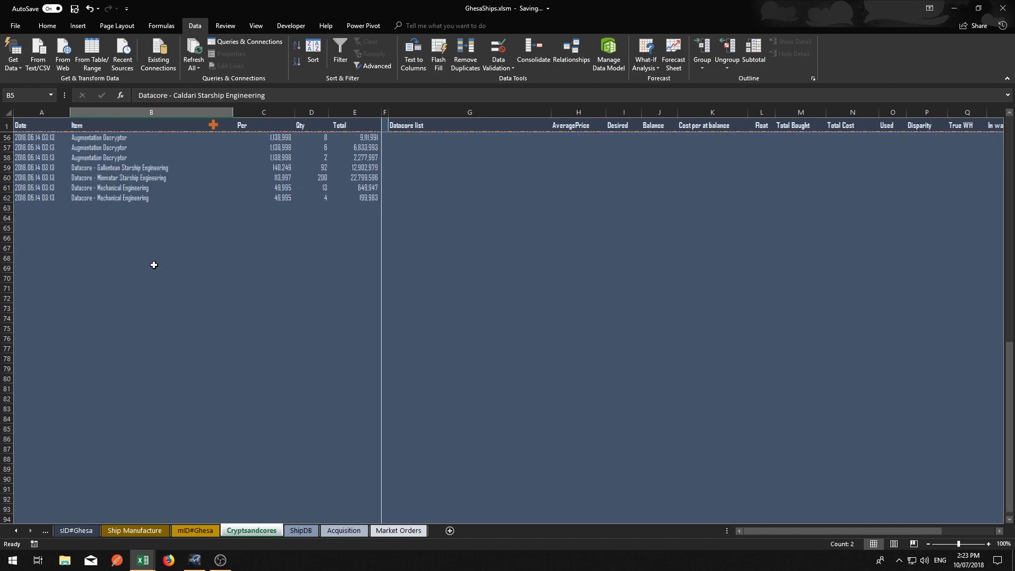
scroll(164, 273, down, 4)
scroll(179, 276, up, 13)
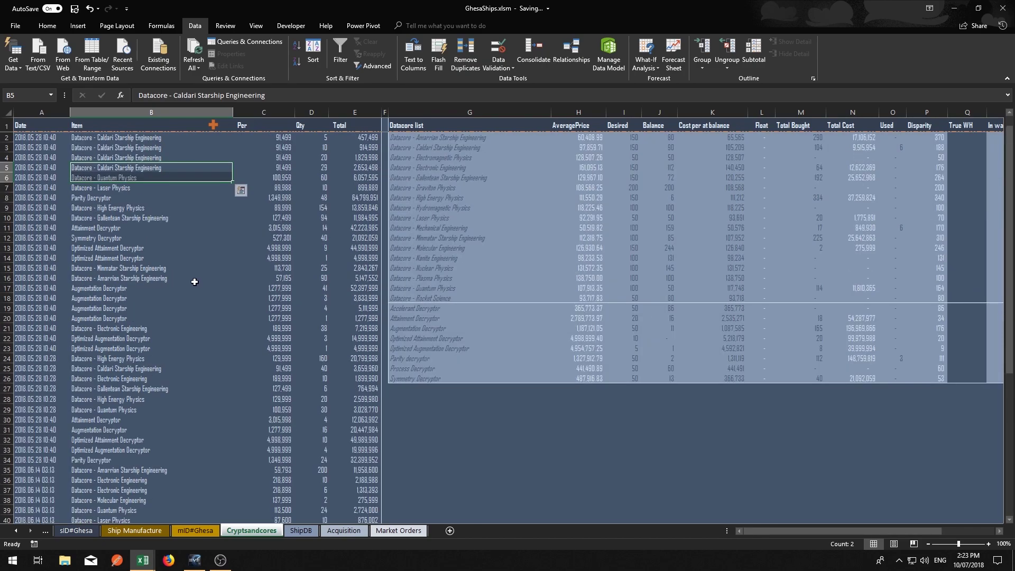
Return to the ARchi diagram and open the Ship Manufacture sheet from it.
click(286, 341)
click(426, 398)
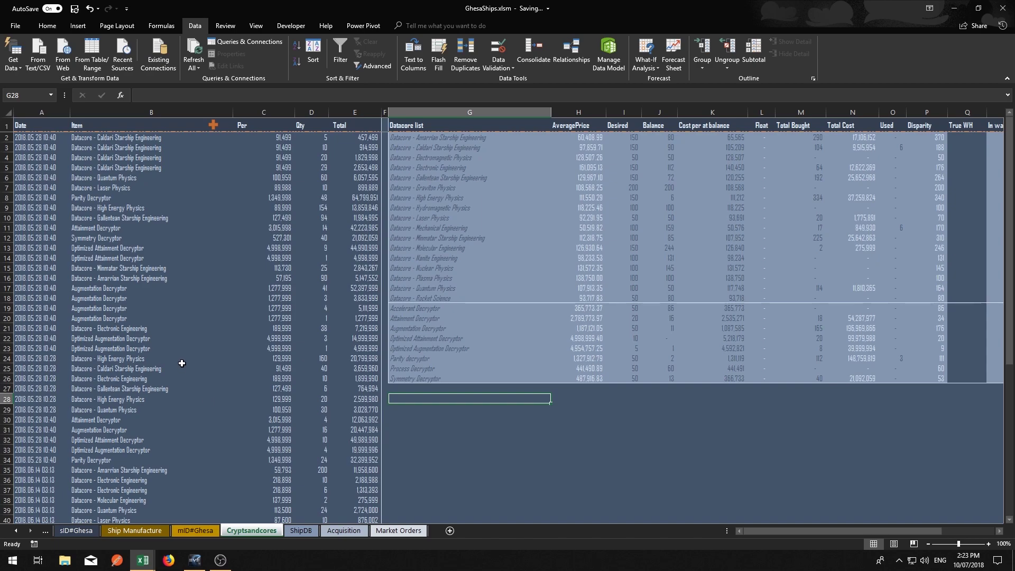
click(45, 531)
click(45, 532)
click(45, 533)
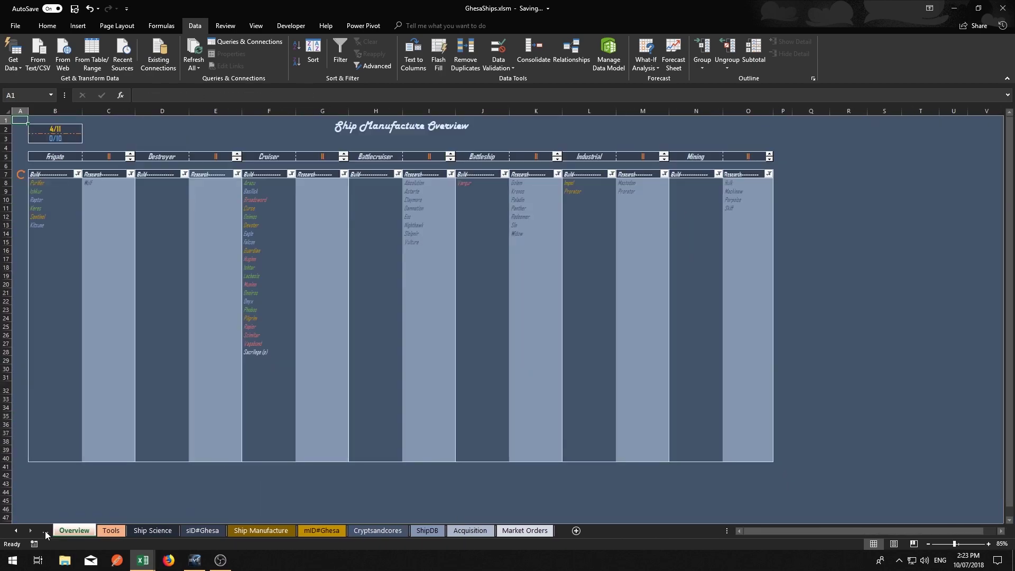
click(45, 532)
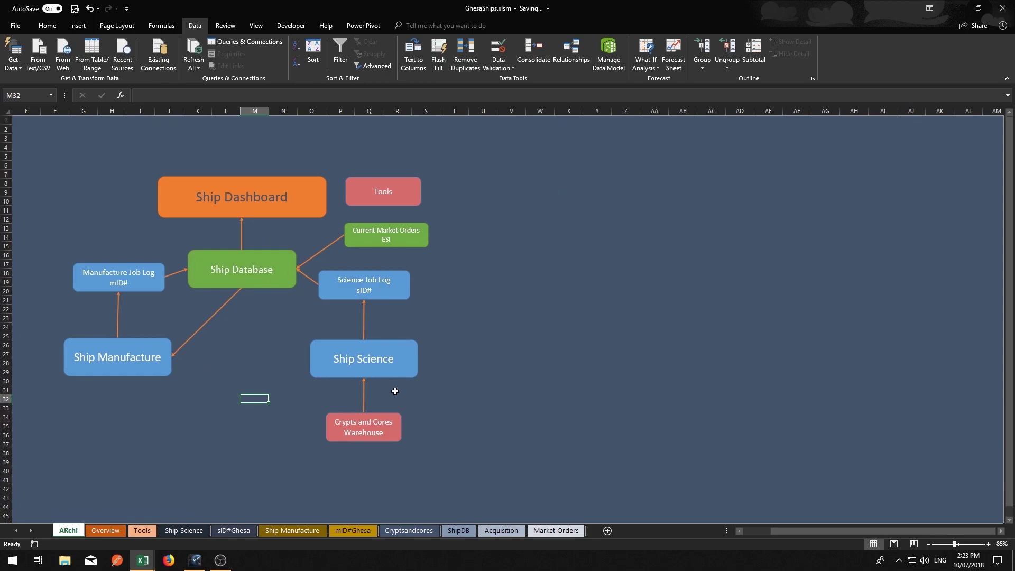
click(154, 374)
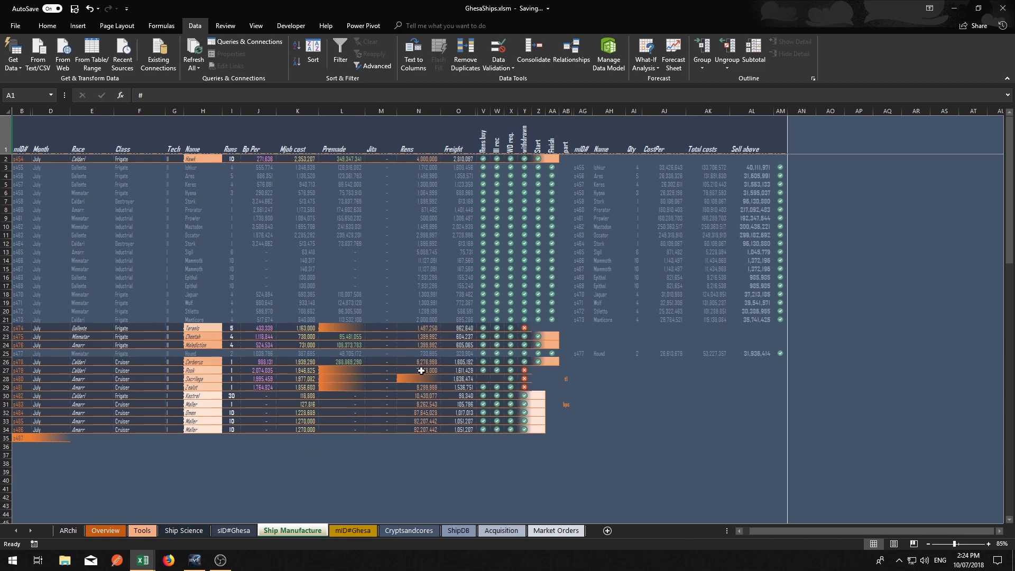
Examine the Rook job's name and cost cells in row 27, including Bp Per, Mjob cost, Rens, Jita and Premade.
click(199, 371)
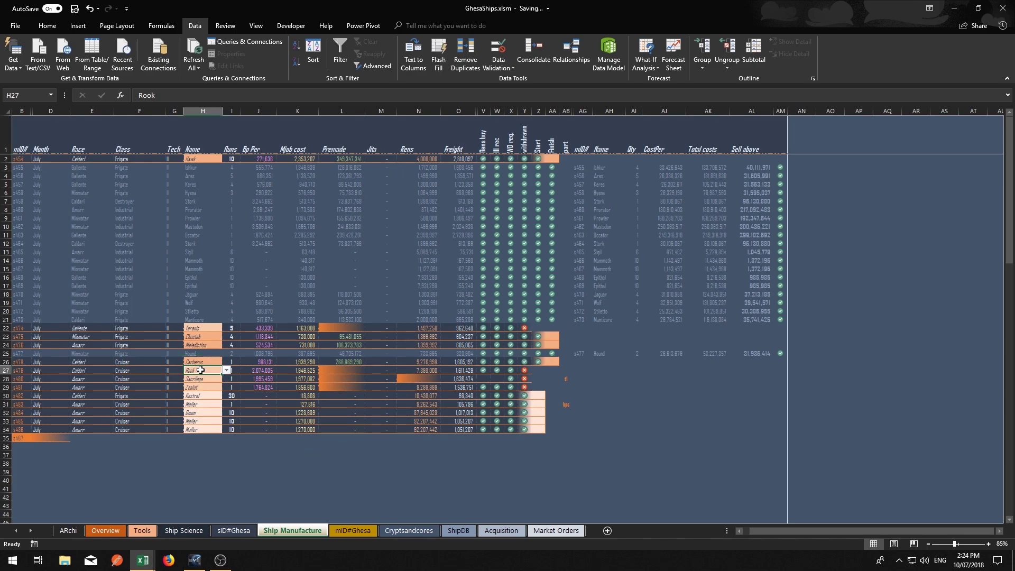
click(257, 371)
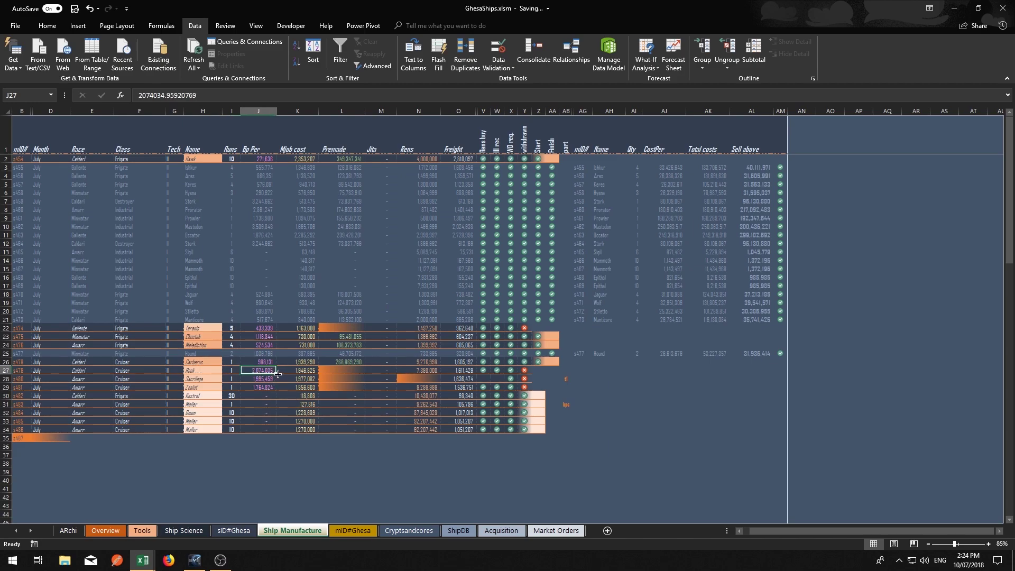
click(296, 370)
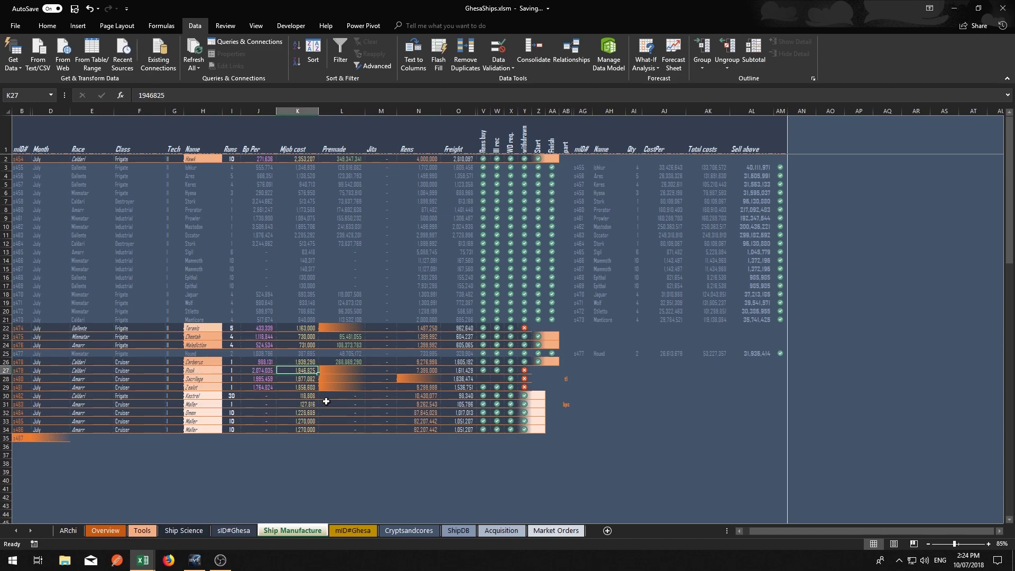
click(425, 371)
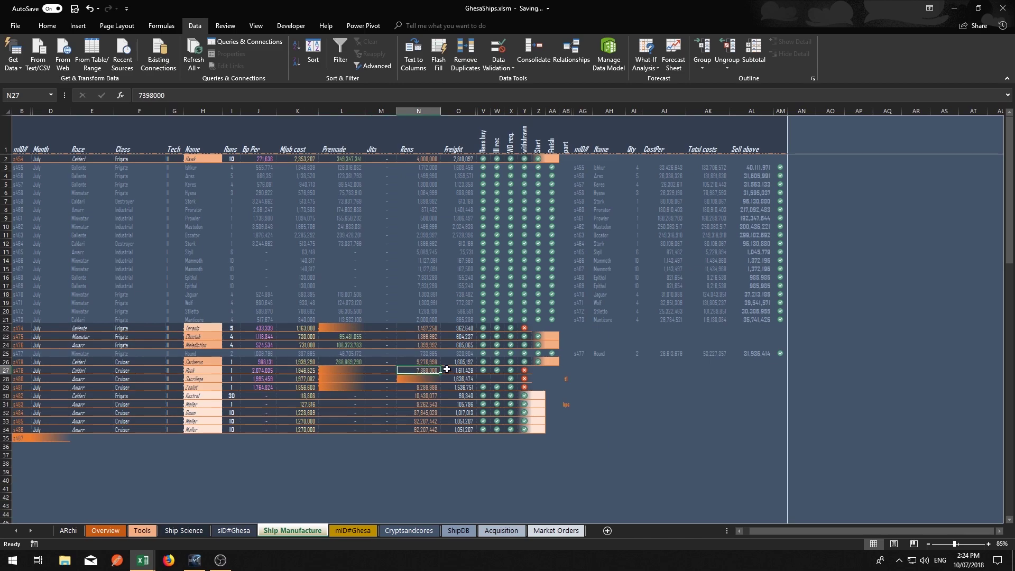
click(385, 371)
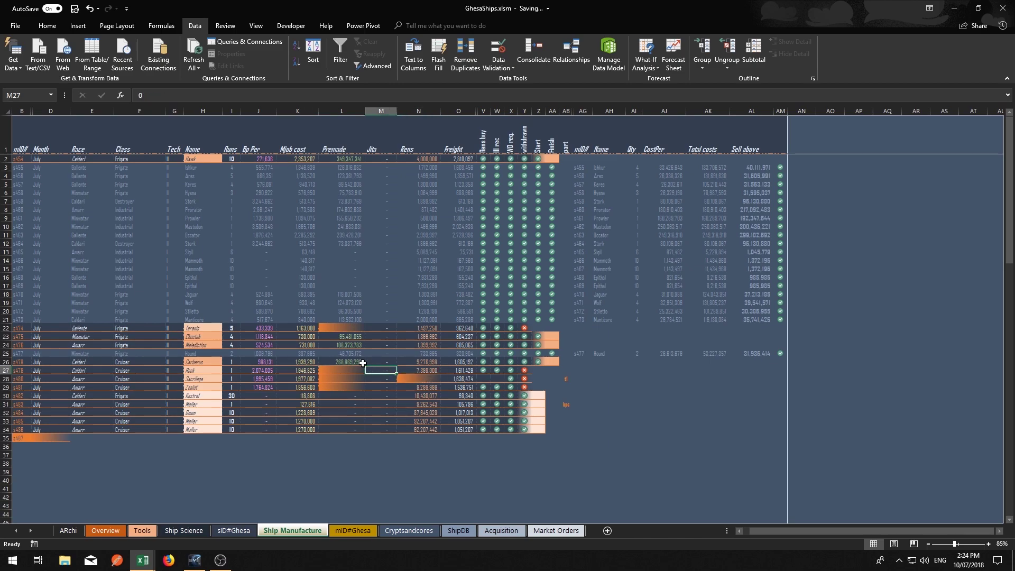
click(351, 371)
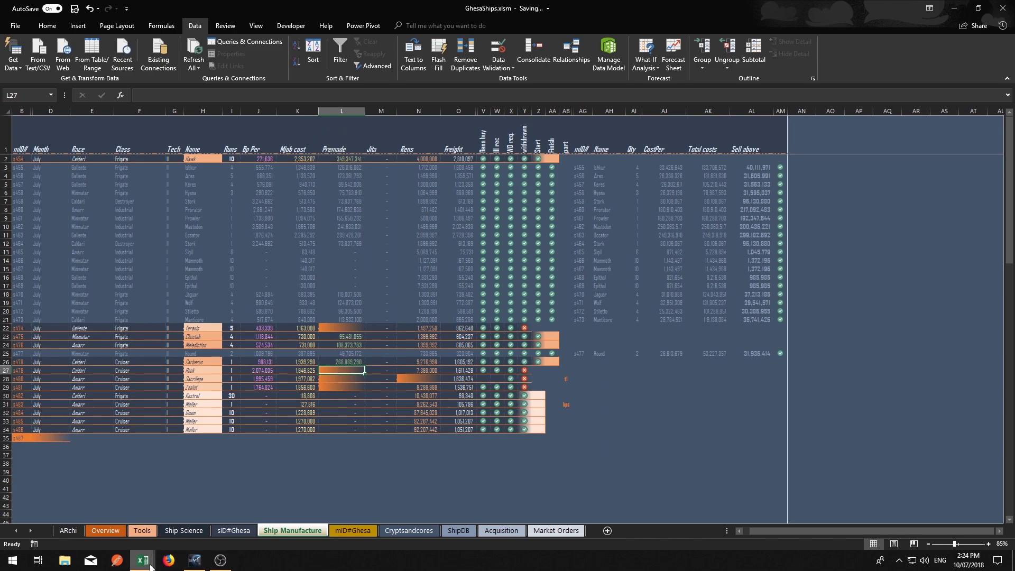
View the current component jobs in CuraComponentsbackup's ComponentProduction sheet, and return to the Rook job's Premade cell in GhesaShips.
mouse_move(142, 560)
click(193, 524)
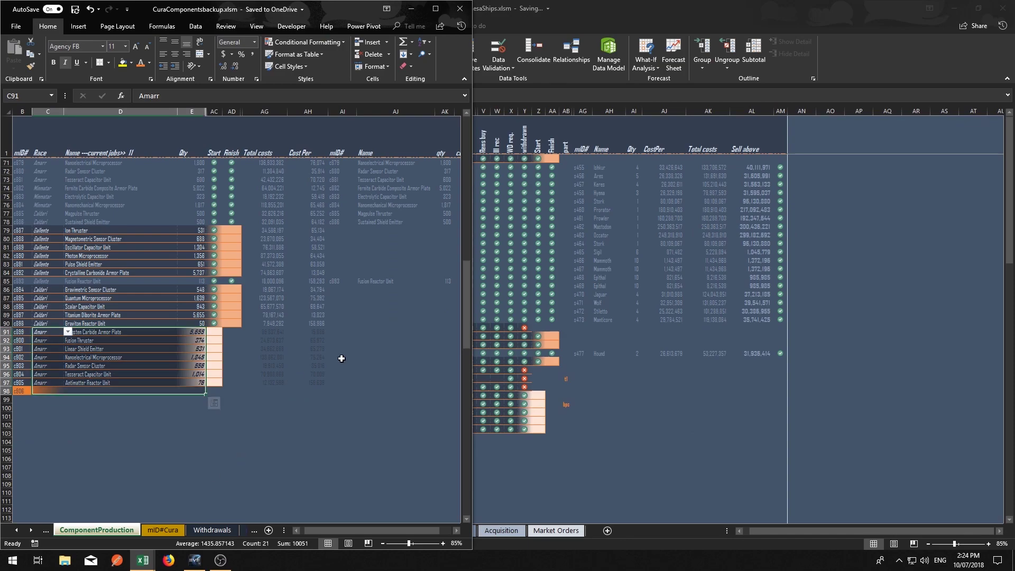
click(230, 365)
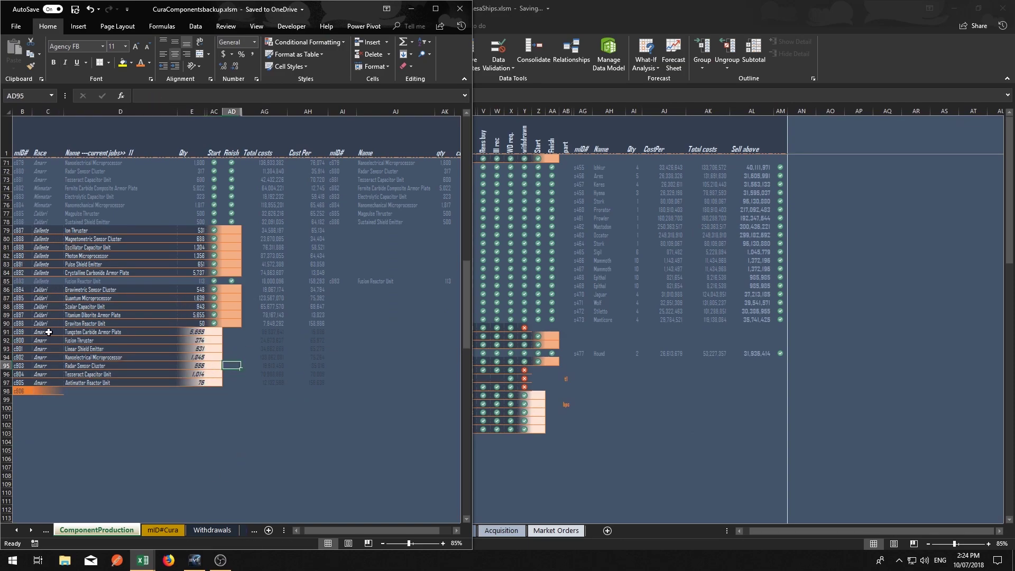
click(411, 9)
click(355, 447)
click(338, 368)
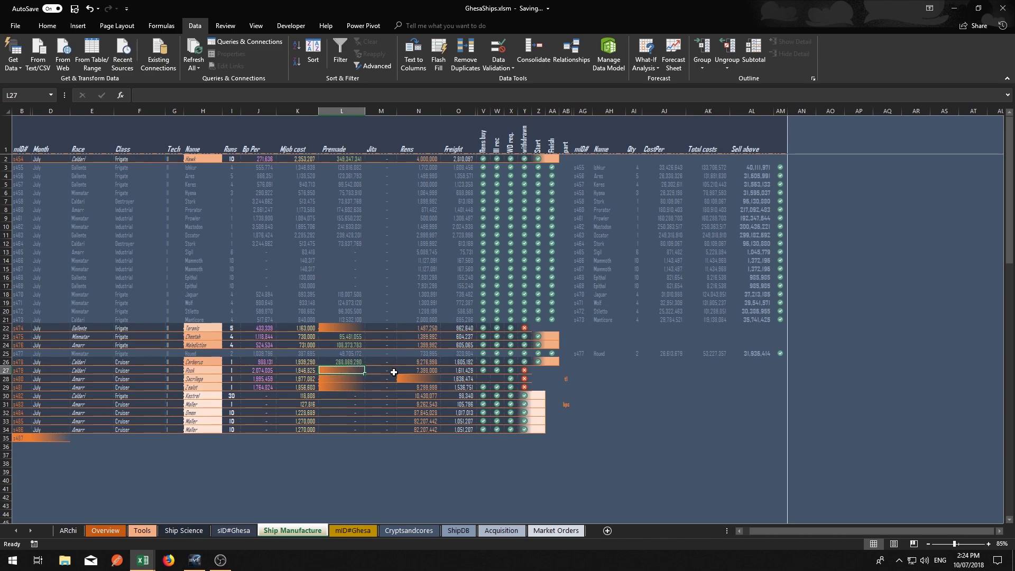
Examine the Rook job's Freight cell, its status checks through the withdrawn column, and the Premade cell they depend on.
click(463, 371)
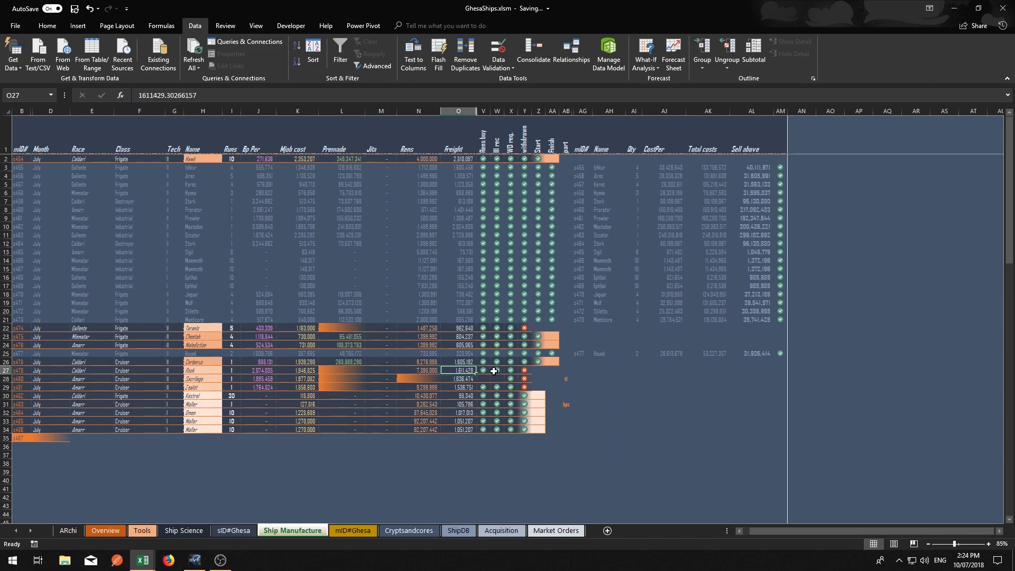
key(Right)
key(Right)
key(Right)
key(Right)
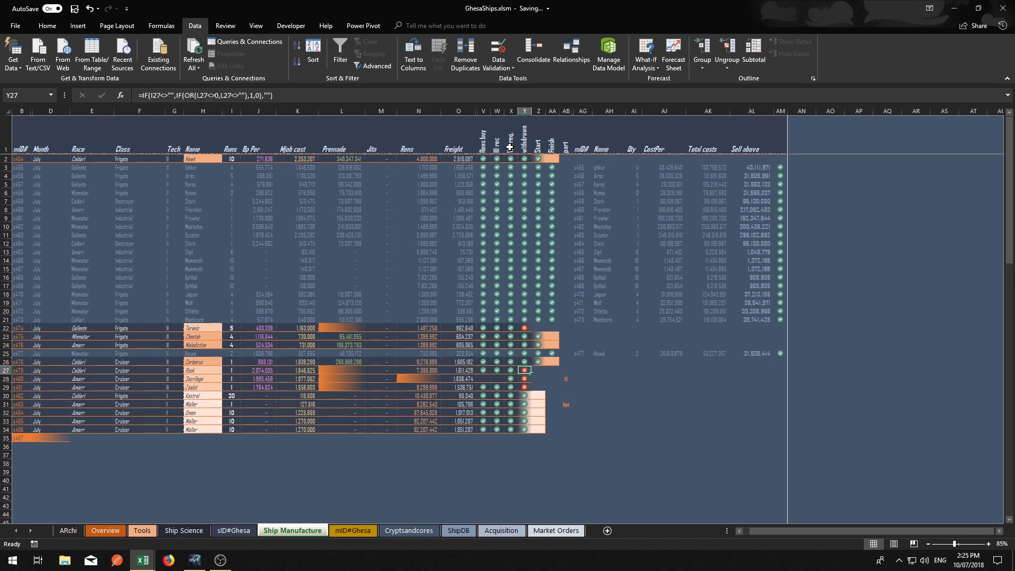
click(341, 371)
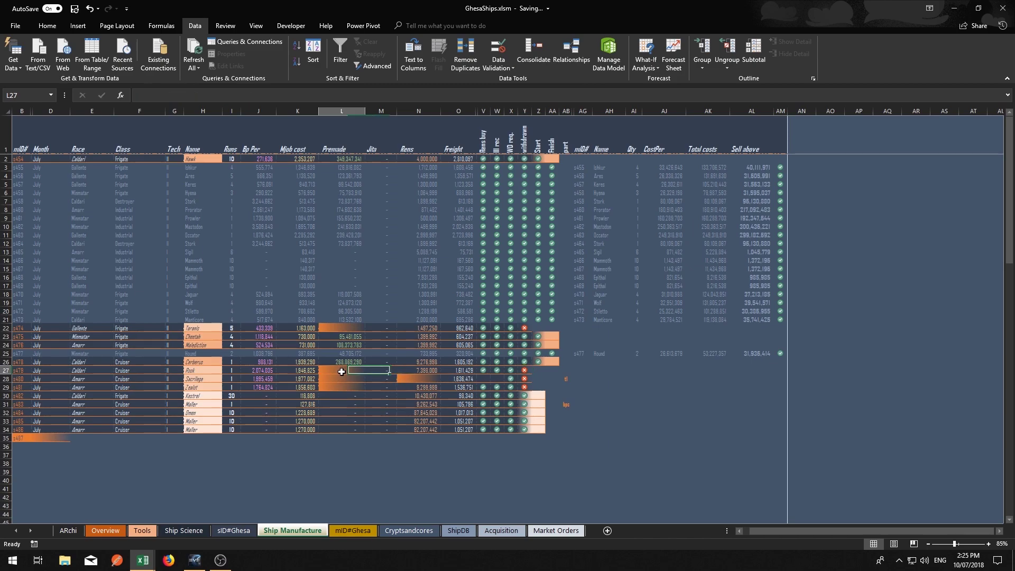
Examine the Sacrilege job's withdrawn, received and Rens buy status cells in row 28, plus its Premade and Rens cost cells.
click(523, 379)
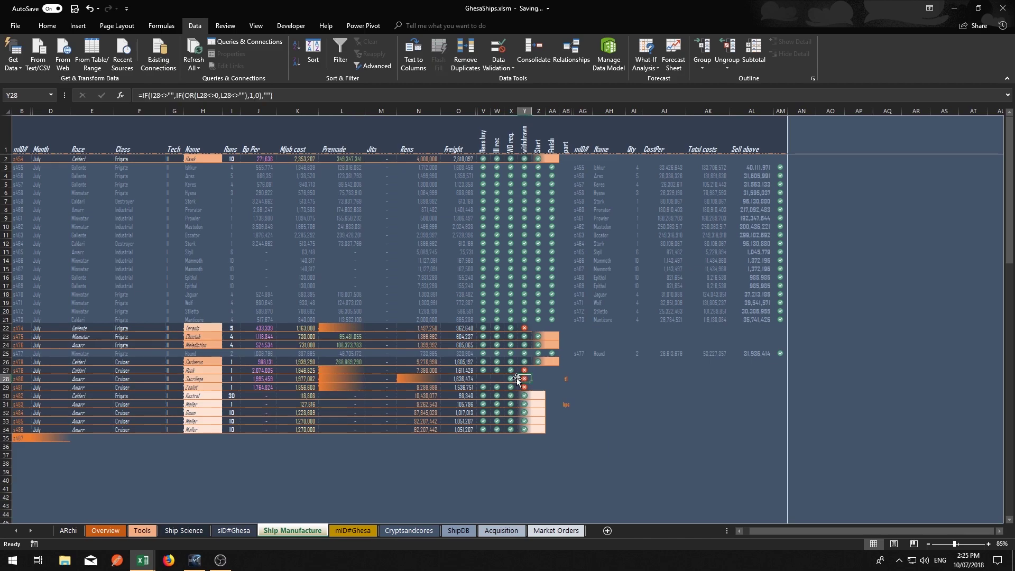
click(495, 379)
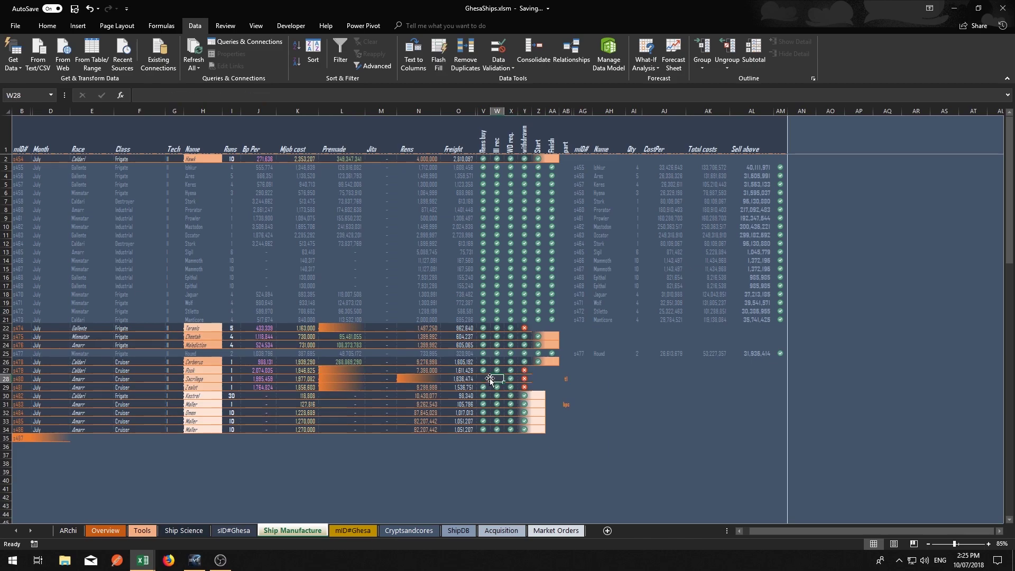
click(487, 379)
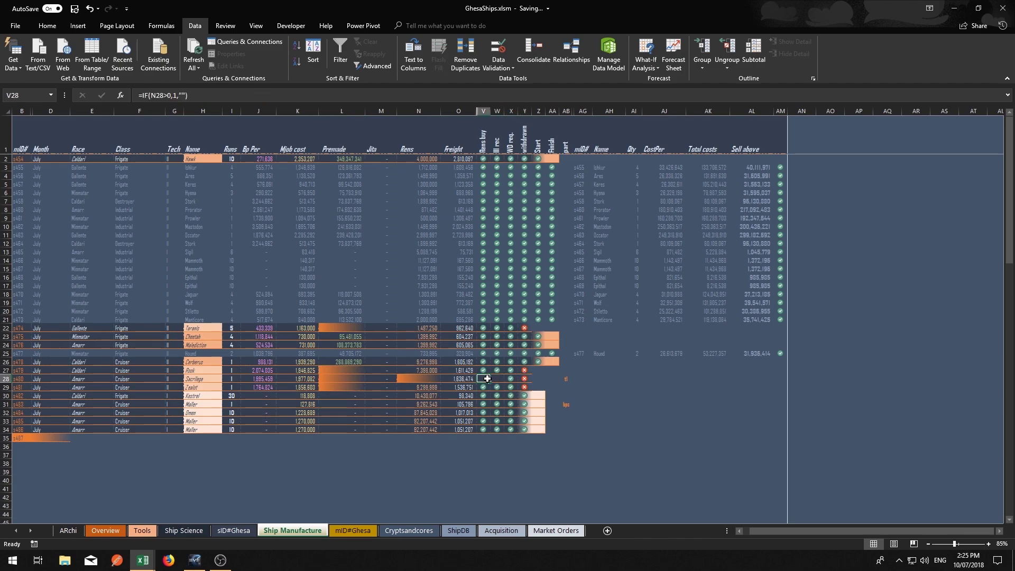
click(419, 378)
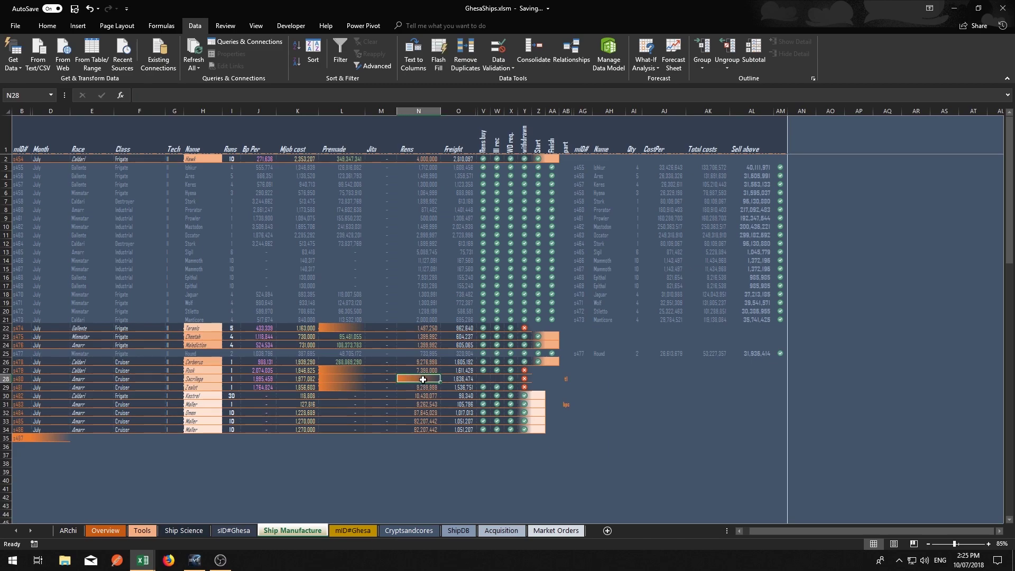
click(344, 379)
click(420, 379)
Select the Kestrel job's Start cell in row 30 and bring up the EVE Industry window beside the workbook.
drag(538, 395, 543, 428)
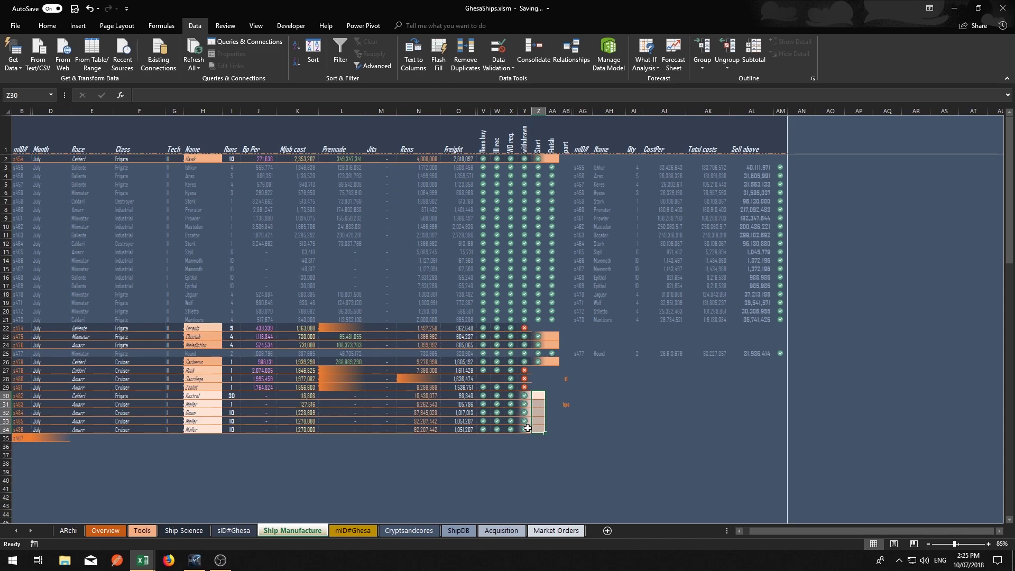
click(542, 399)
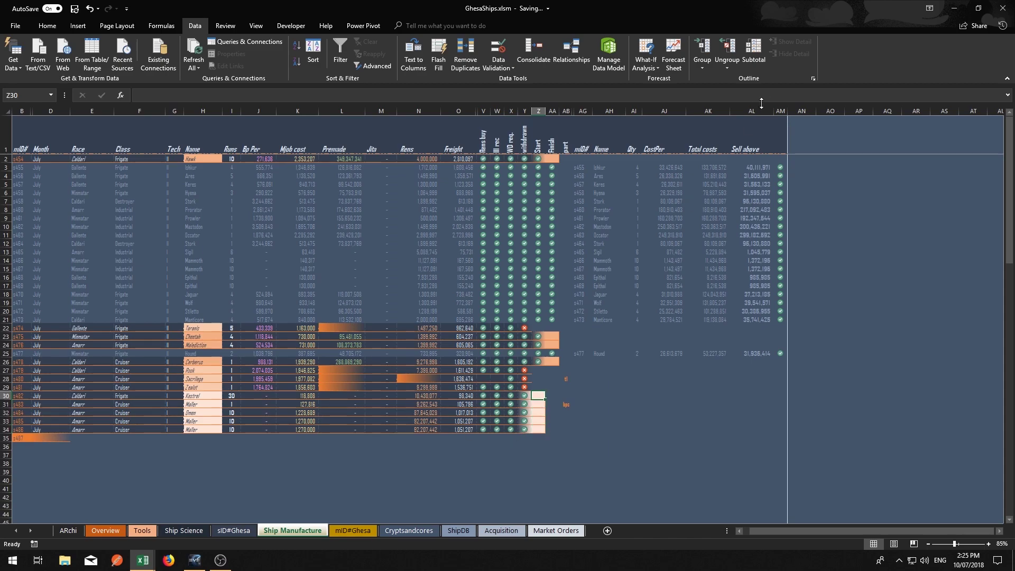
click(978, 8)
click(553, 441)
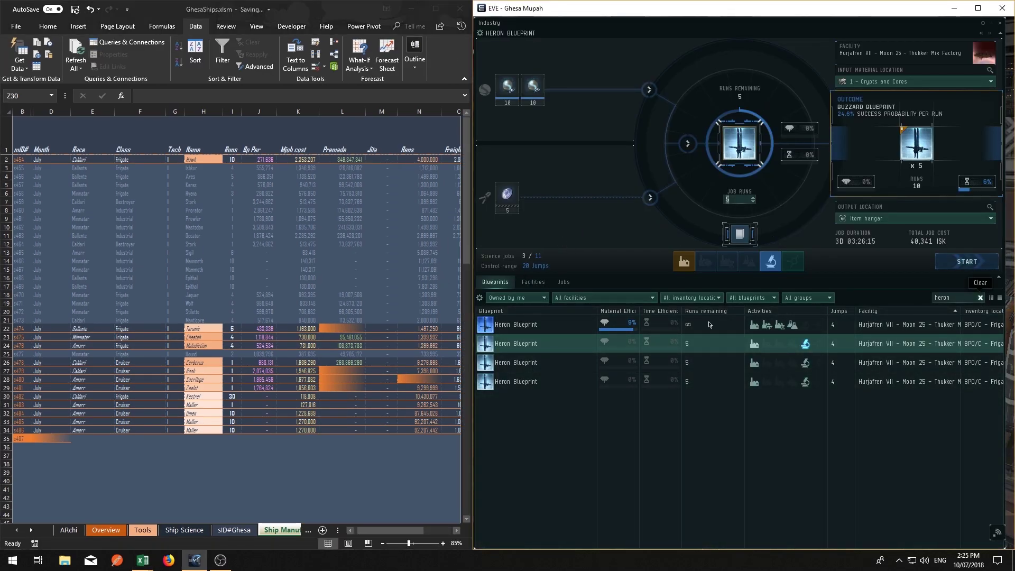
Filter the EVE blueprints by "kestrel" and select the Kestrel Blueprint located at Illinfrik VII - Moon 12.
click(951, 299)
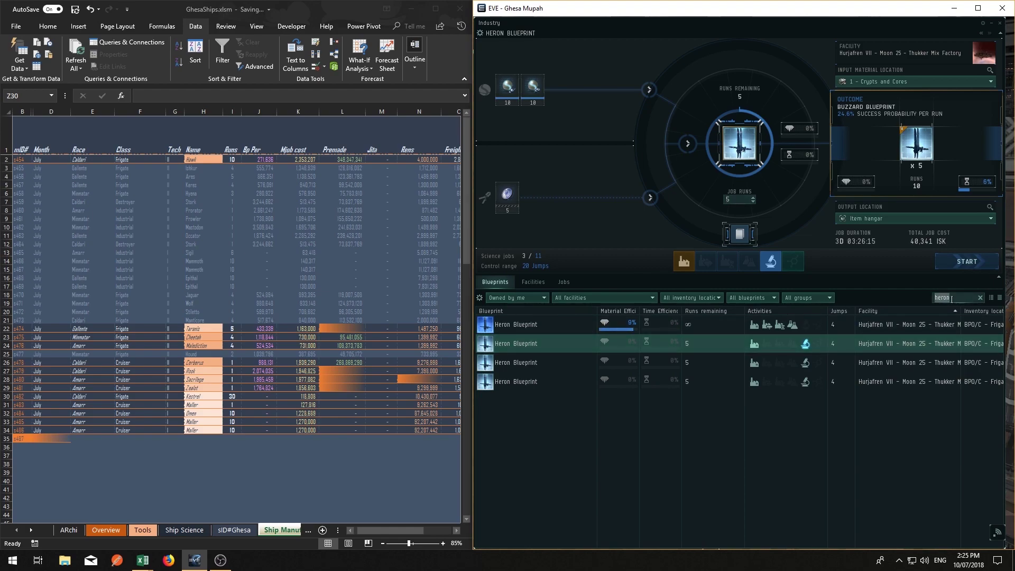
key(BackSpace)
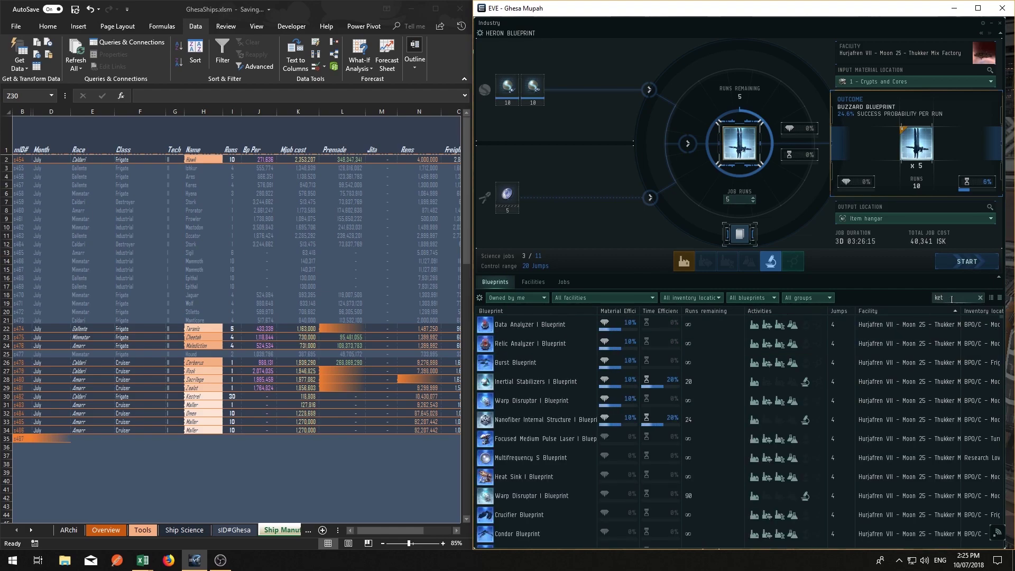
text(kestrel)
key(Return)
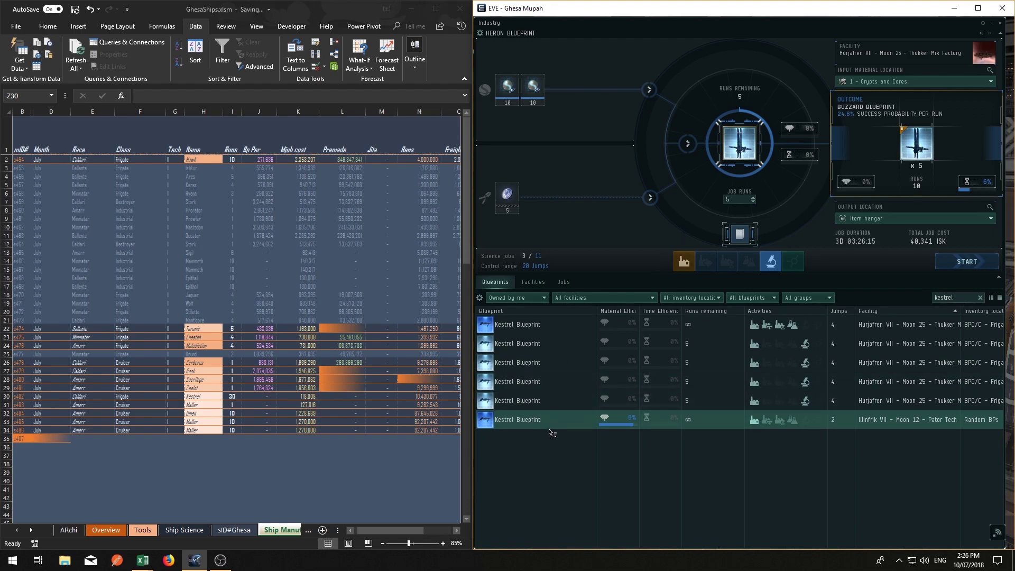
click(523, 421)
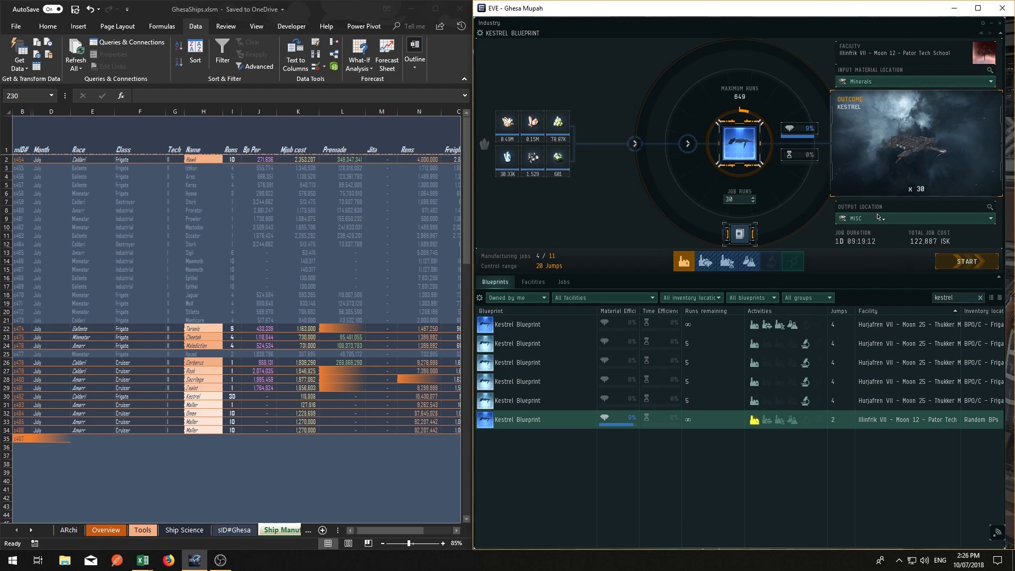
Check the 30 job runs against the Kestrel entry in row 30 of Ship Manufacture and start the manufacturing job in EVE.
click(736, 200)
click(457, 530)
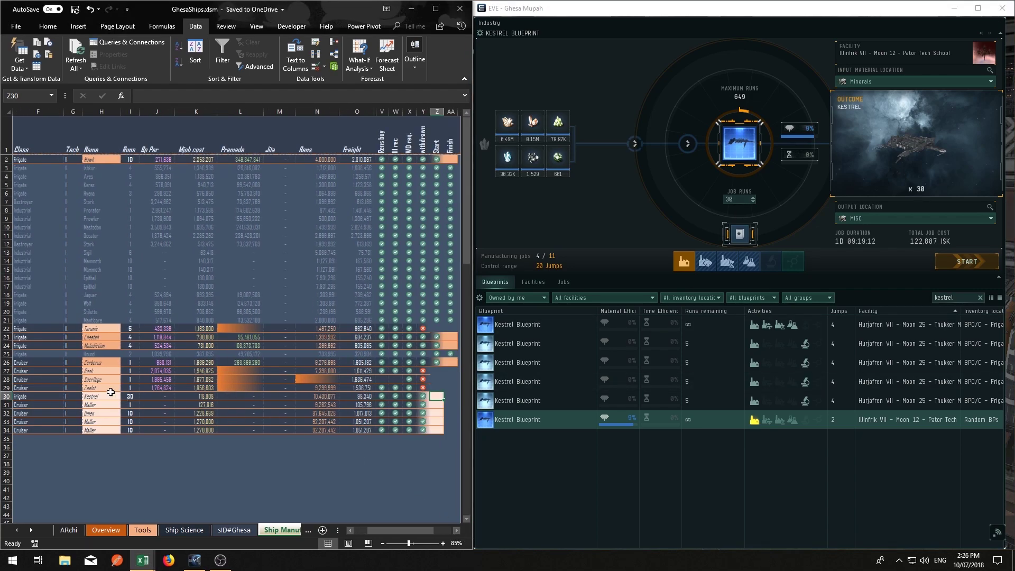
click(968, 262)
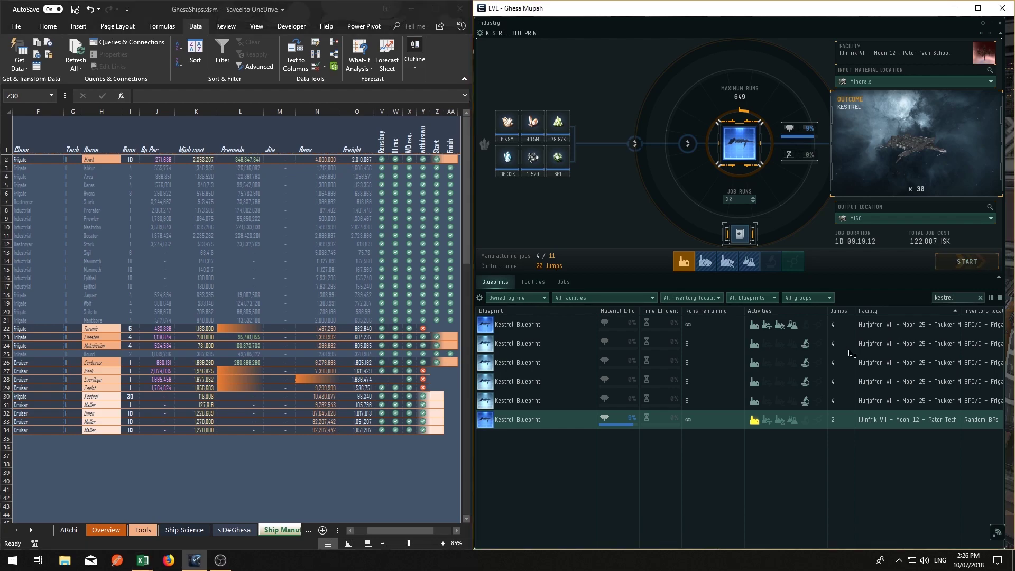
Mark the Kestrel job in row 30 as started by entering 1 in its Start cell.
click(436, 396)
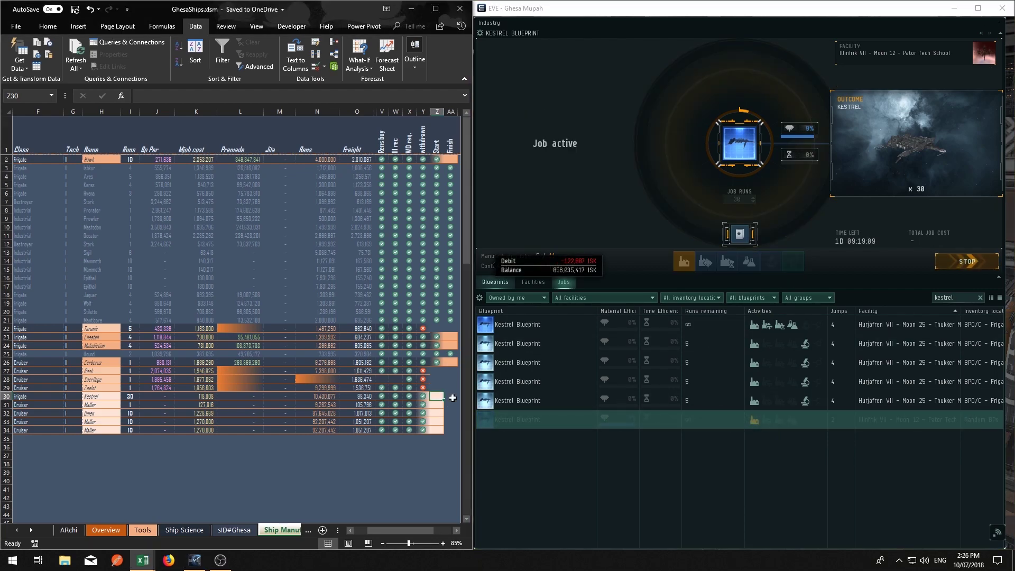
text(1)
key(Return)
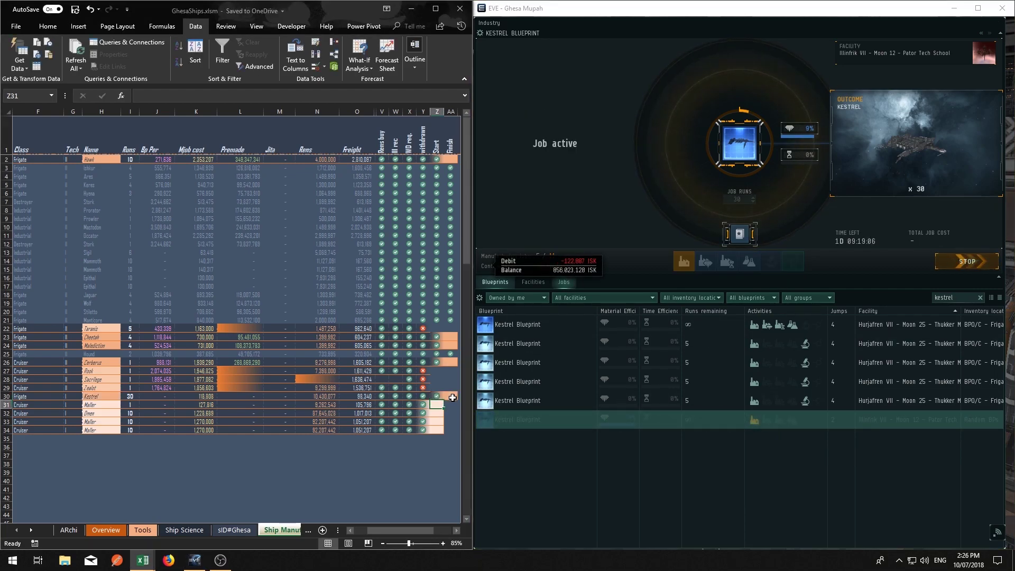
Examine the Kestrel row's Finish and part cells and the manufacturing job slot details in the EVE Industry window.
key(Up)
key(Right)
key(Right)
key(Right)
key(Left)
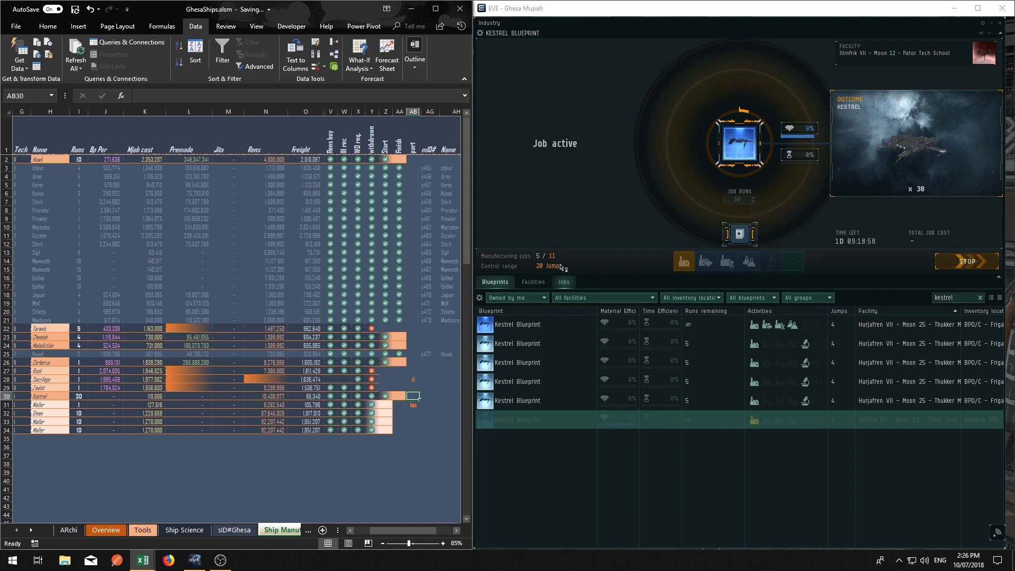
mouse_move(538, 264)
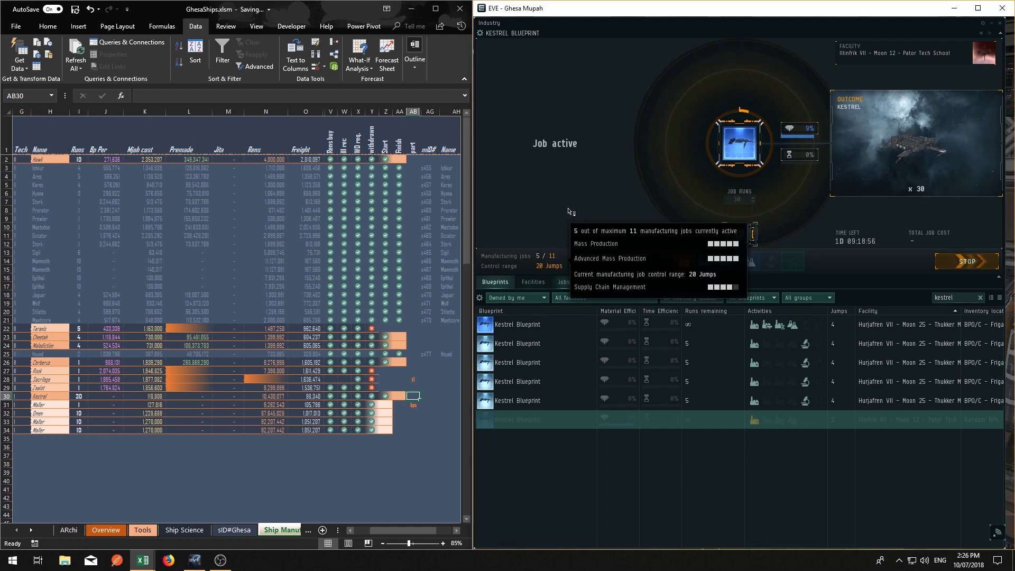
click(563, 282)
click(495, 283)
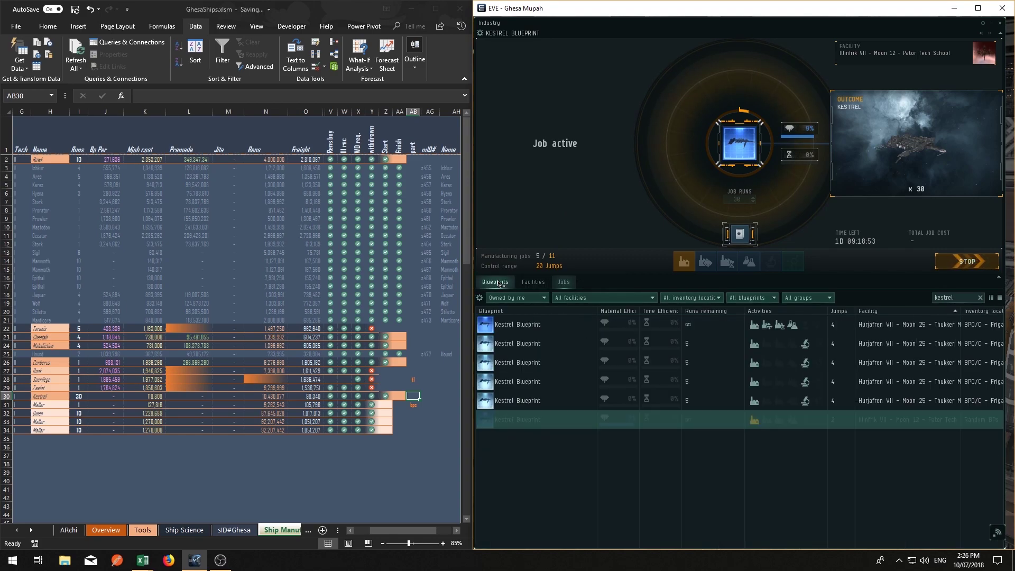
mouse_move(545, 258)
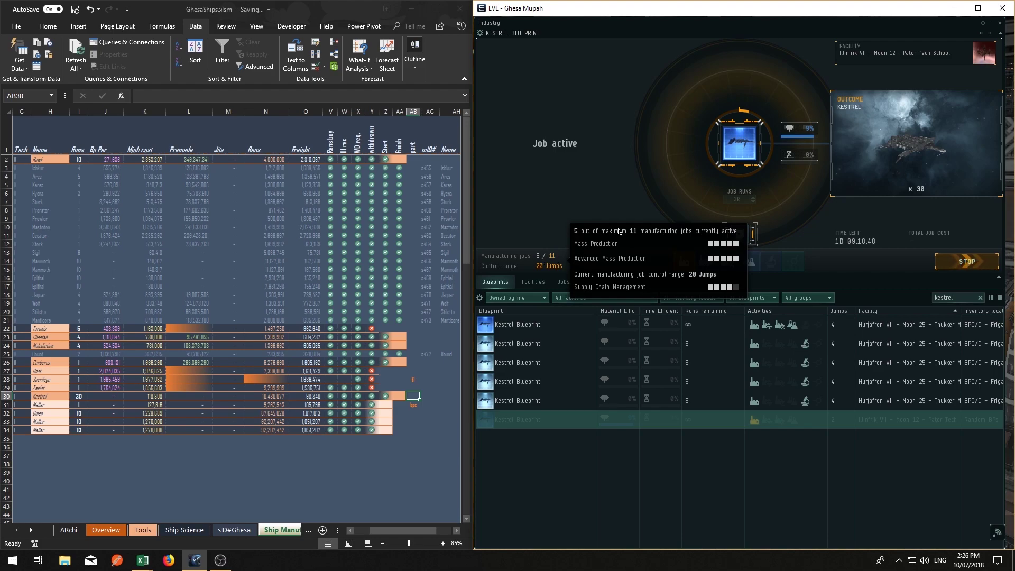
Check the Overview sheet's job counter against EVE's manufacturing job slots and close the Industry window in EVE.
click(70, 532)
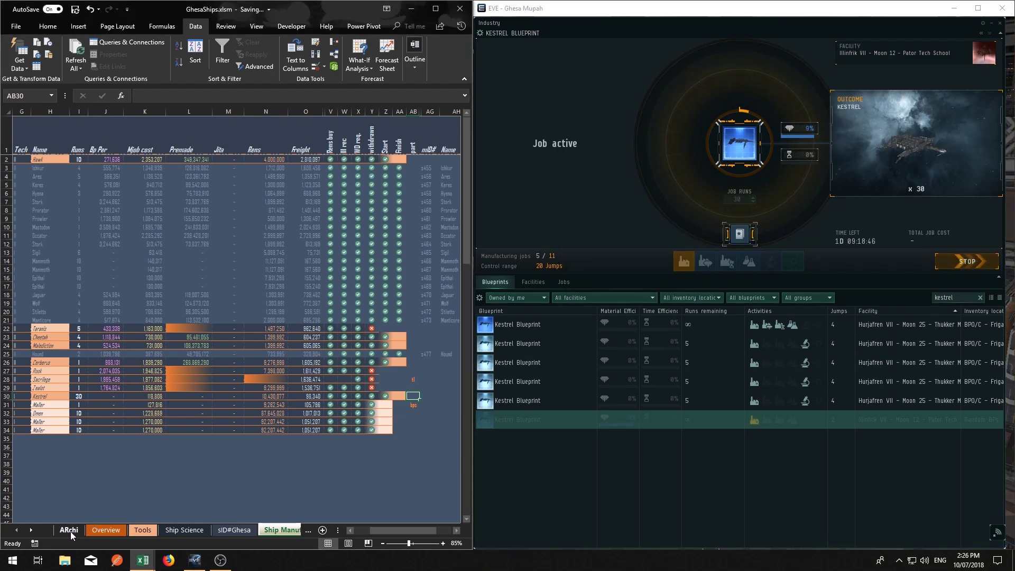
click(100, 530)
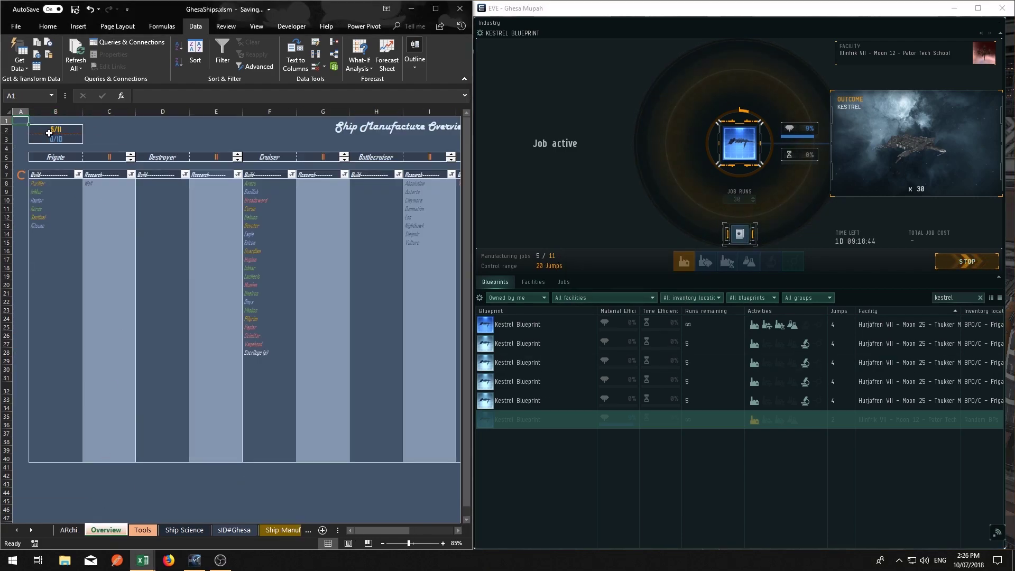
click(586, 176)
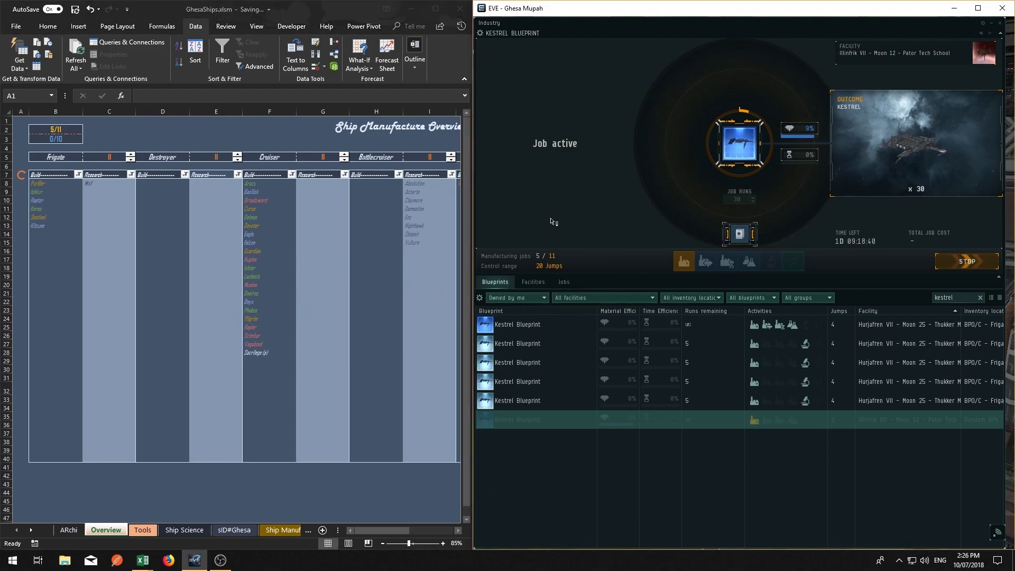
click(999, 23)
mouse_move(700, 284)
mouse_down()
mouse_move(716, 301)
mouse_move(682, 271)
mouse_move(710, 286)
mouse_up()
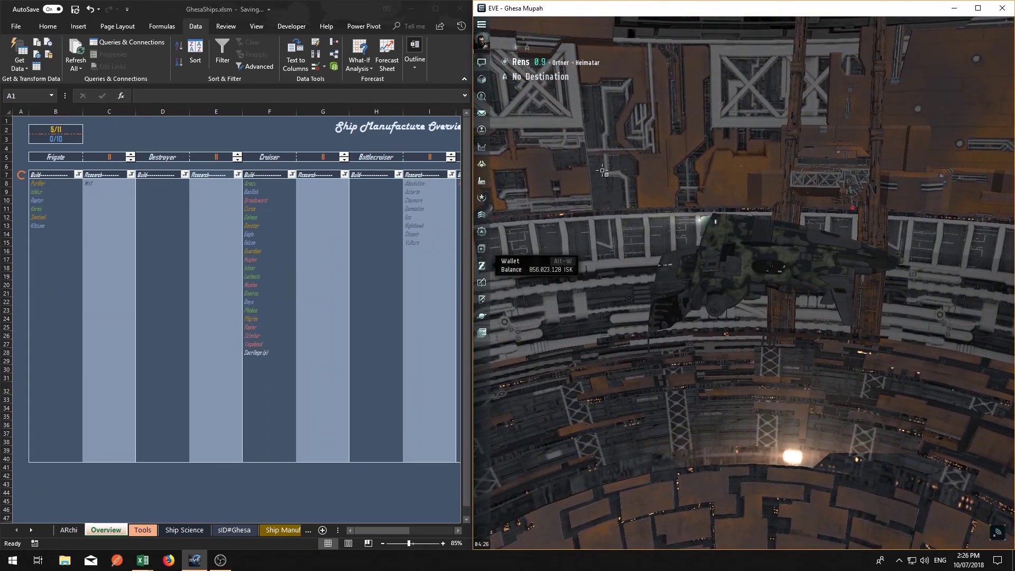
Return to the GhesaShips workbook and follow the ARchi diagram's link to the Ship Manufacture sheet.
mouse_move(185, 564)
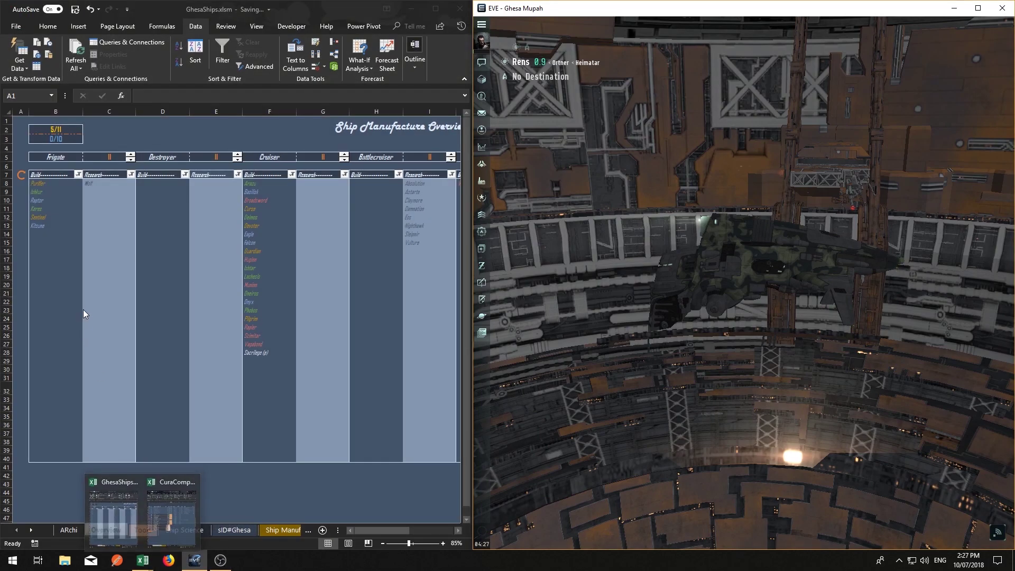
click(106, 507)
click(68, 529)
click(254, 331)
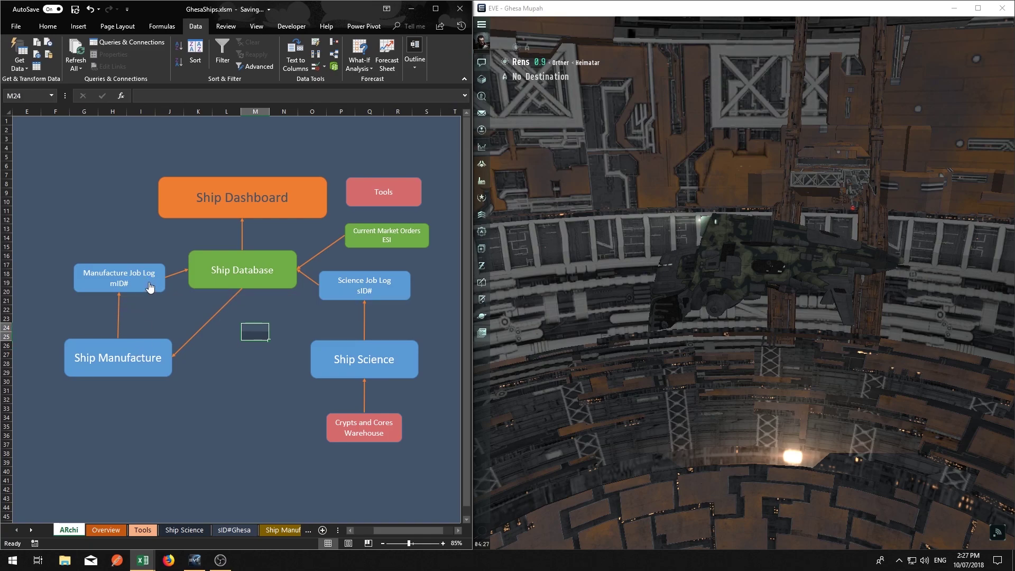
click(143, 369)
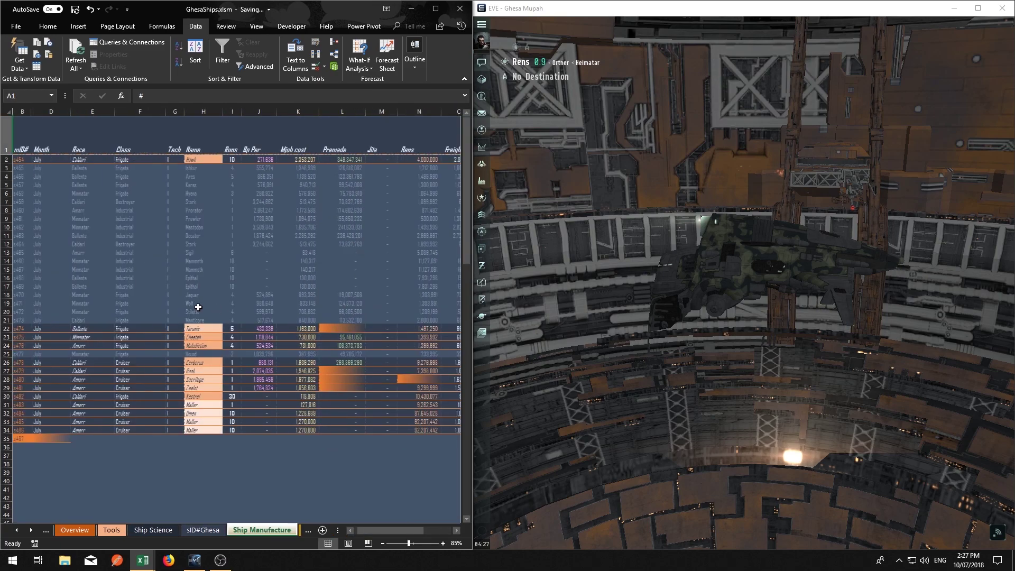
Enter 1 in the Kestrel job's Finish cell in row 30 as a trial, then clear the cell again.
click(456, 531)
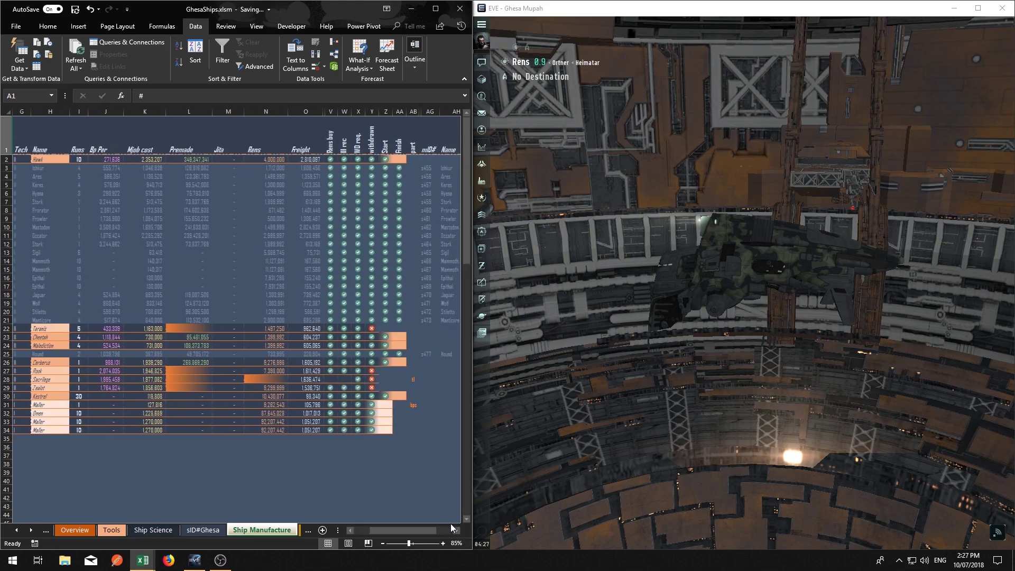
click(455, 530)
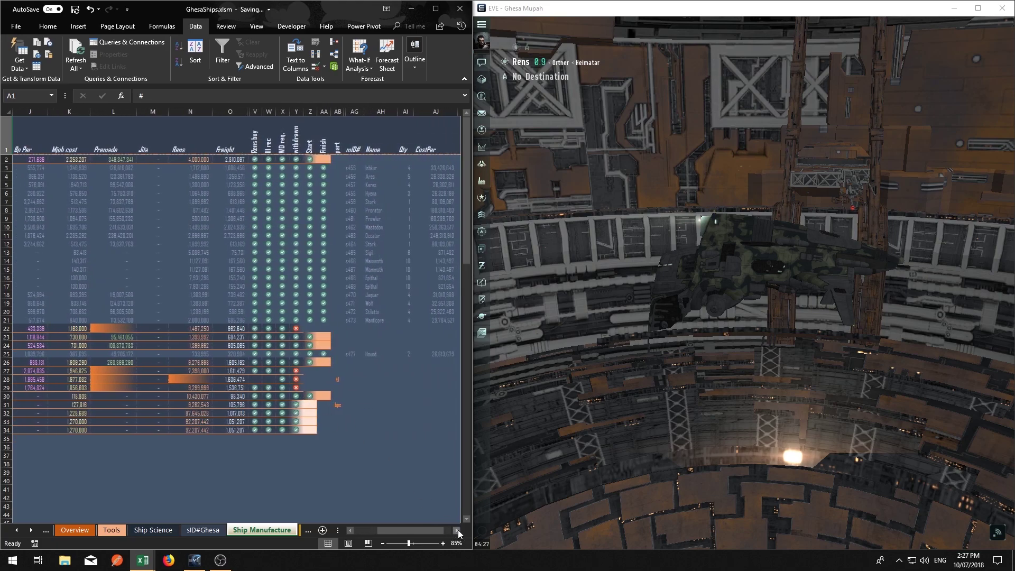
click(458, 529)
click(203, 396)
text(1)
click(229, 463)
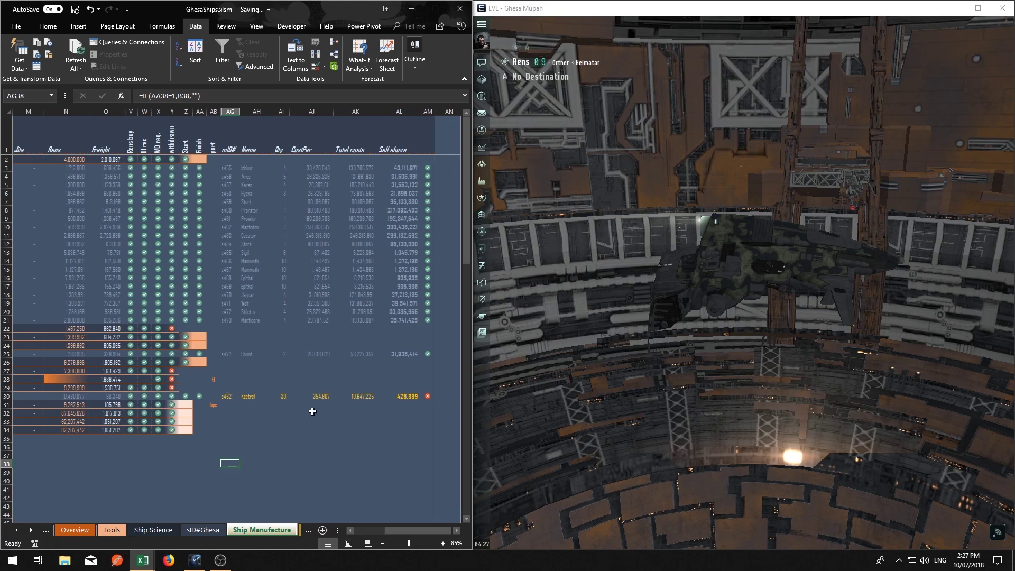
click(200, 396)
key(Delete)
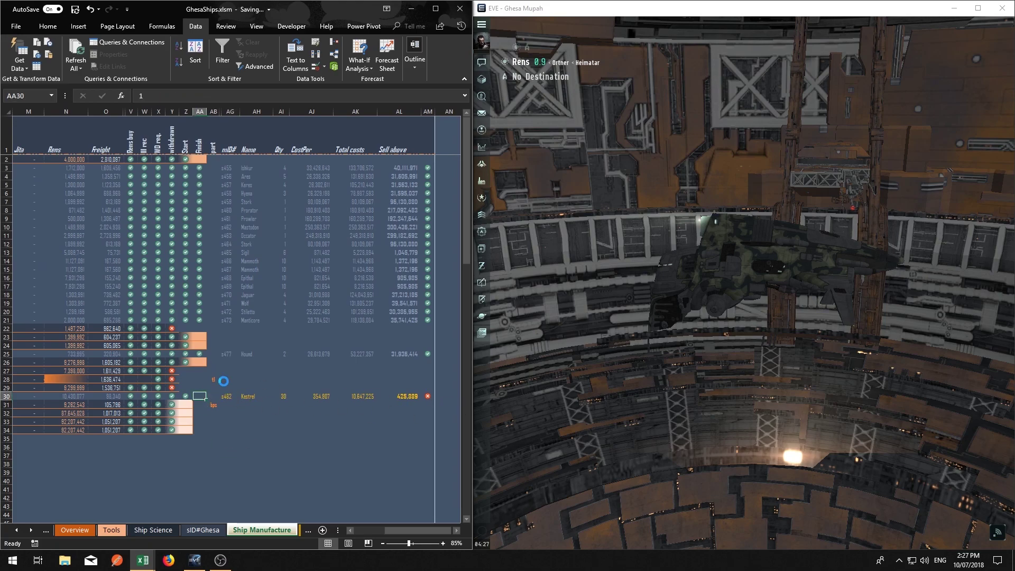
Examine the manufacturing job log on the mID#Ghesa sheet, from its first records through the later entries.
click(308, 530)
click(249, 529)
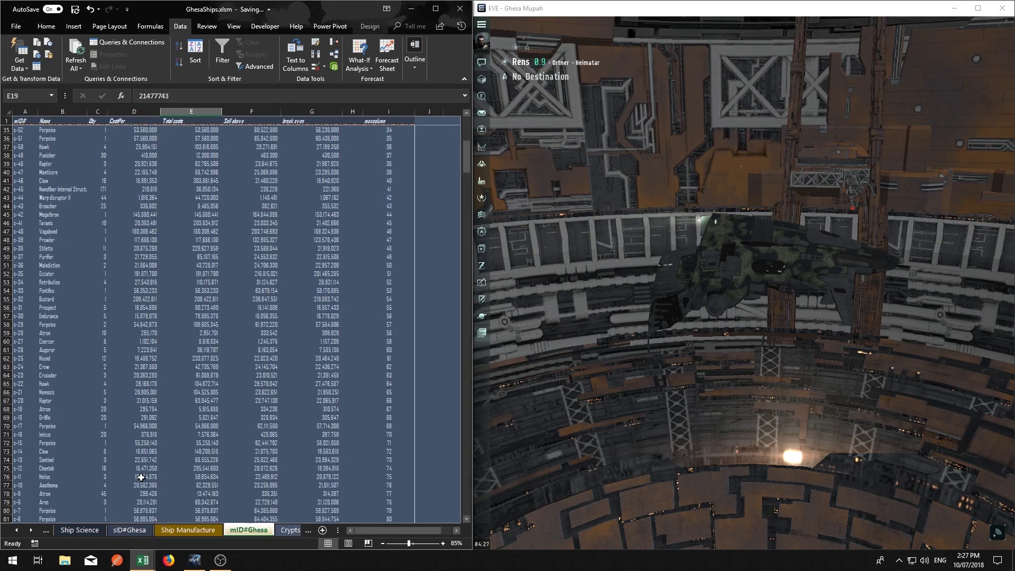
click(177, 299)
scroll(170, 259, up, 11)
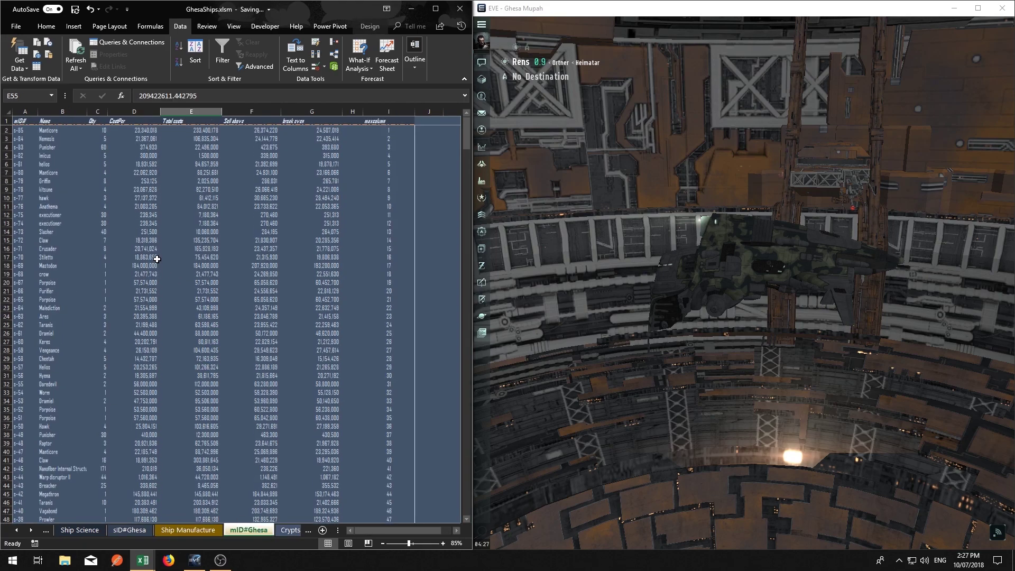
scroll(148, 278, down, 20)
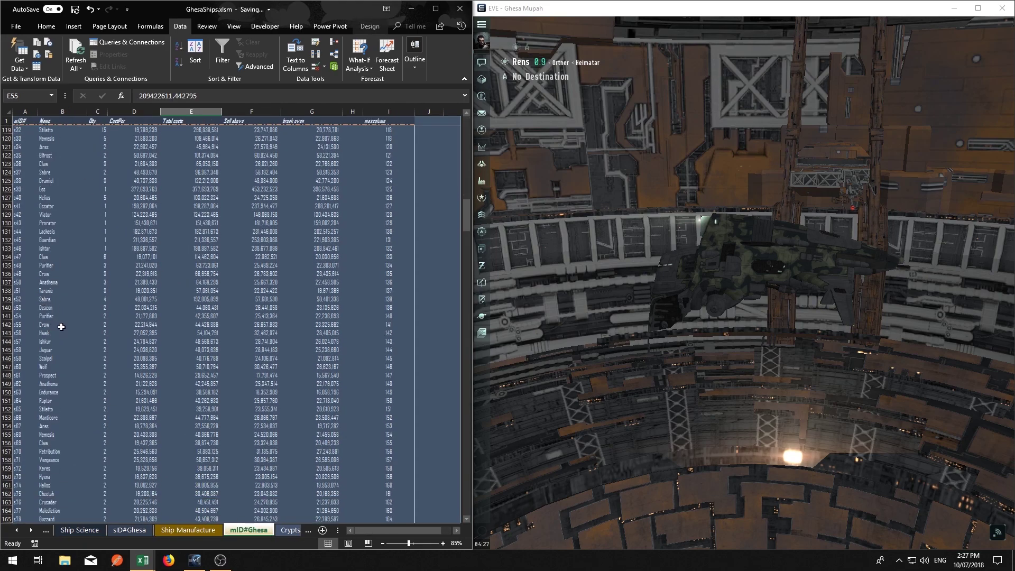
scroll(65, 324, down, 7)
click(24, 407)
scroll(24, 407, down, 8)
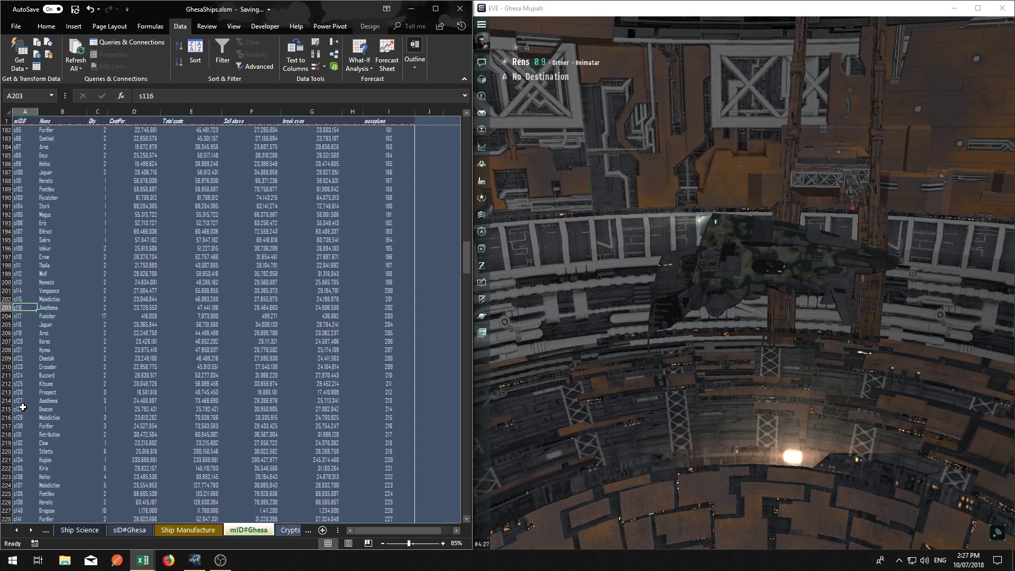
Compare the sID#Ghesa and mID#Ghesa job logs with the finished job entries on Ship Manufacture.
click(130, 529)
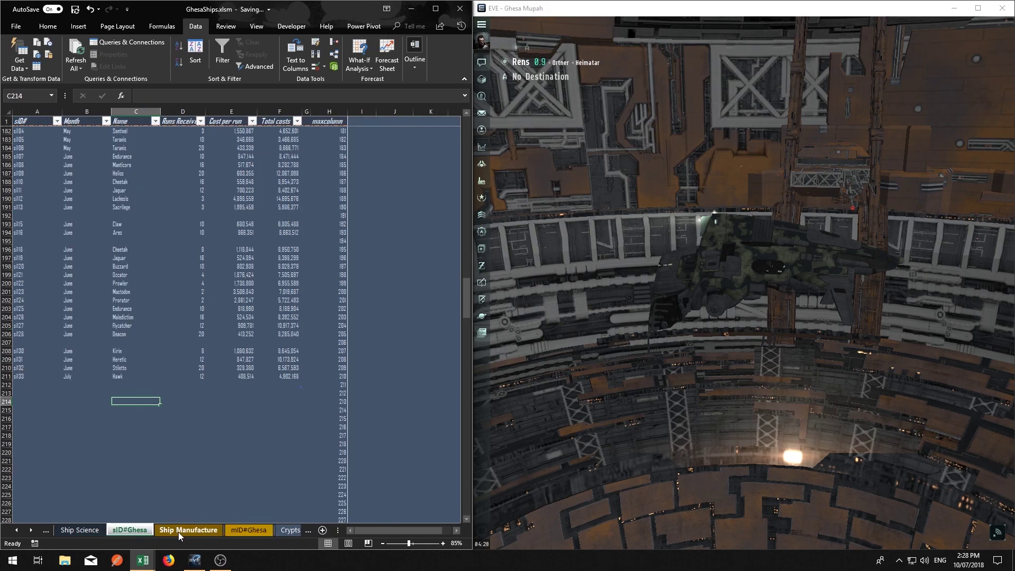
click(246, 529)
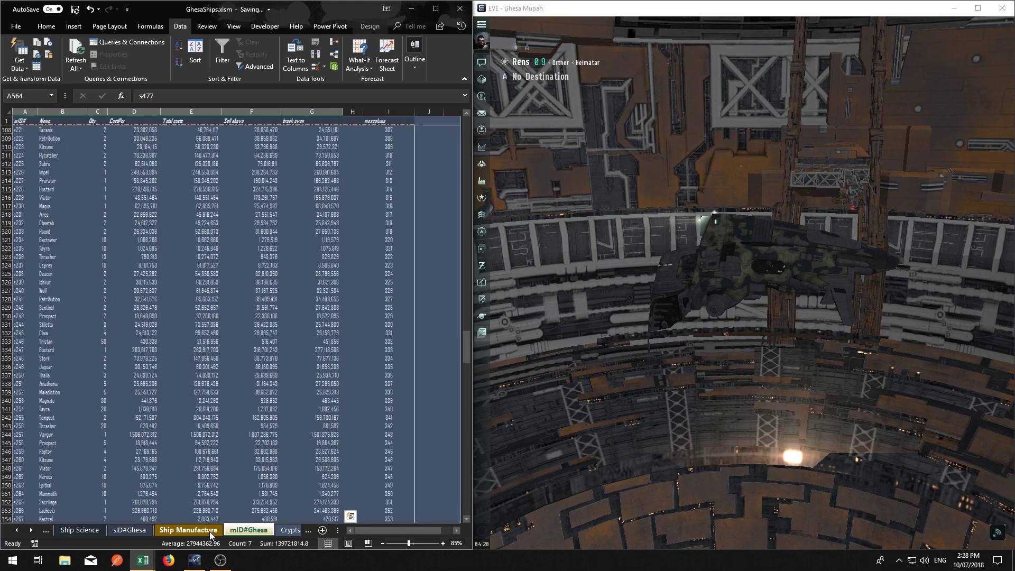
click(188, 530)
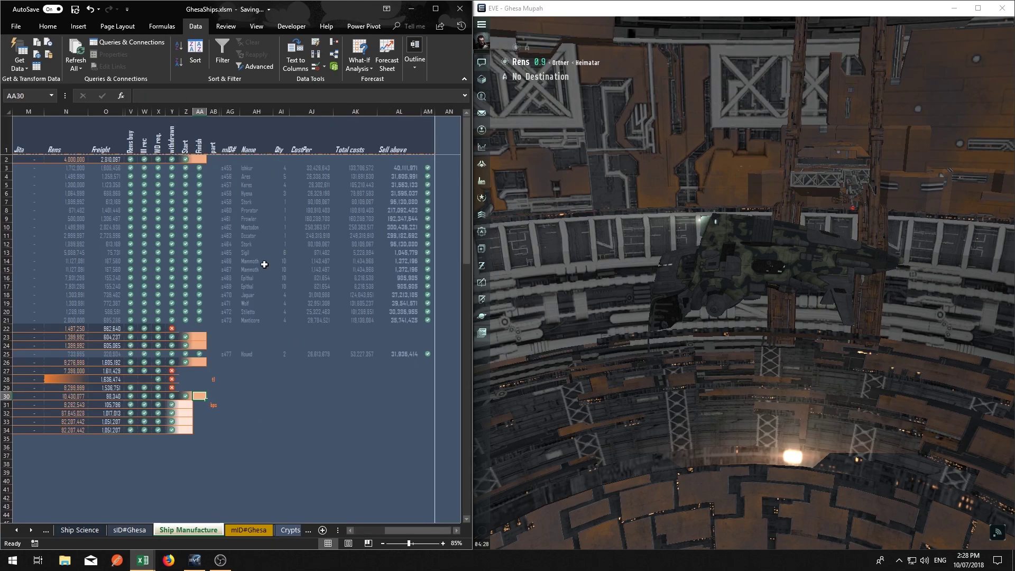
click(250, 533)
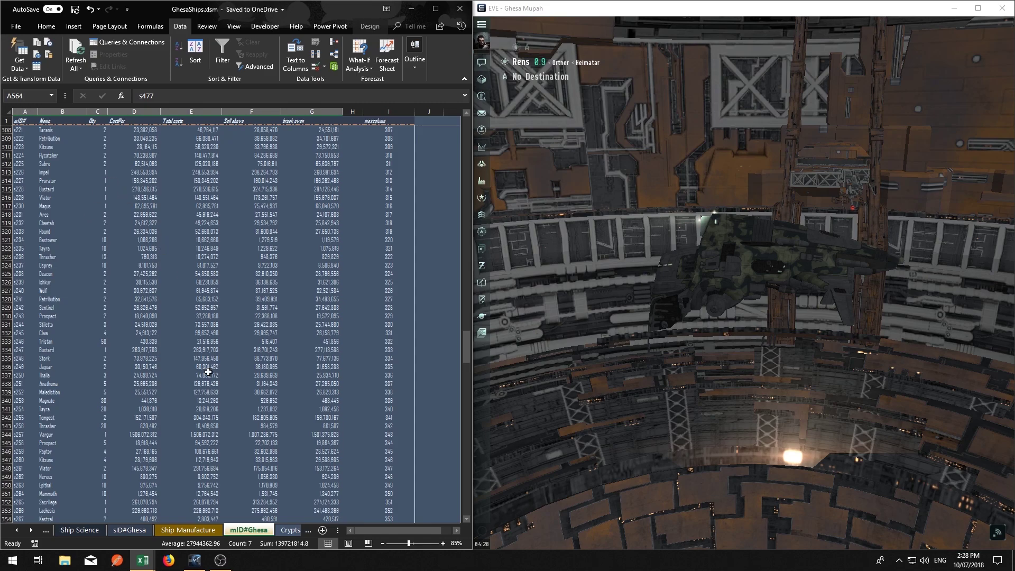
click(176, 530)
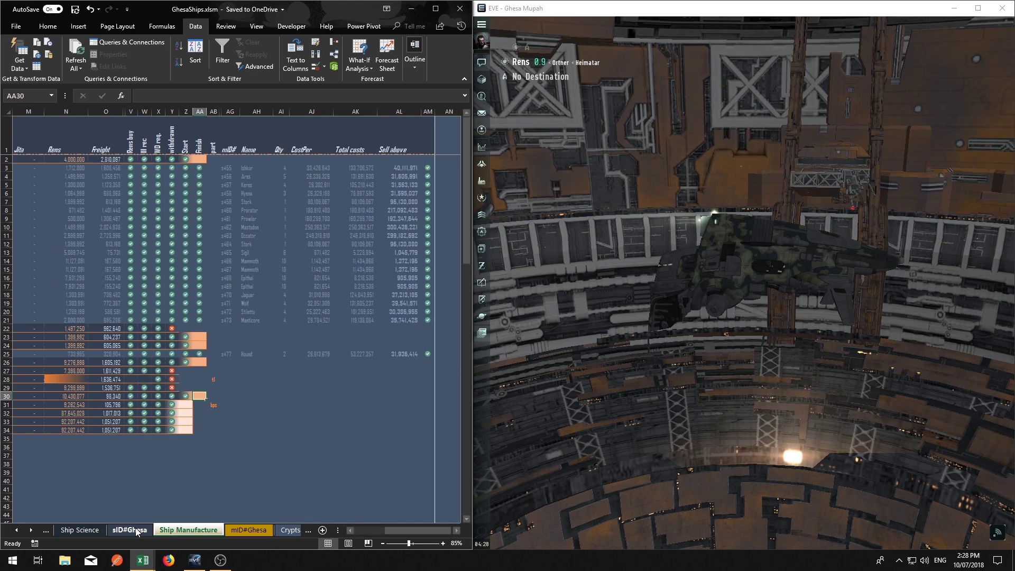
Open the ShipDB sheet through the Ship Database link in the ARchi diagram and maximize the workbook window.
click(135, 531)
click(86, 529)
click(45, 531)
click(46, 530)
click(47, 531)
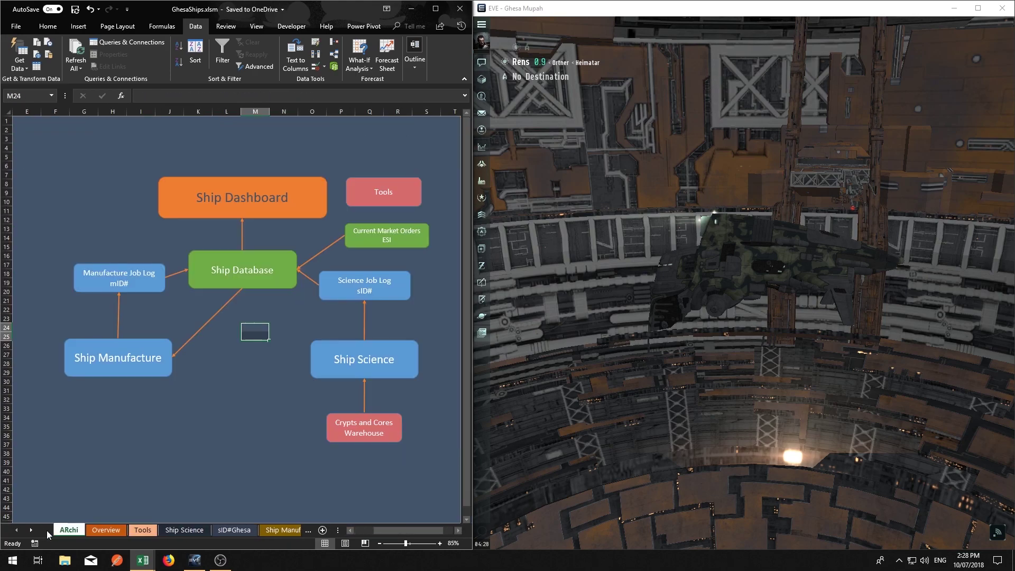
click(272, 285)
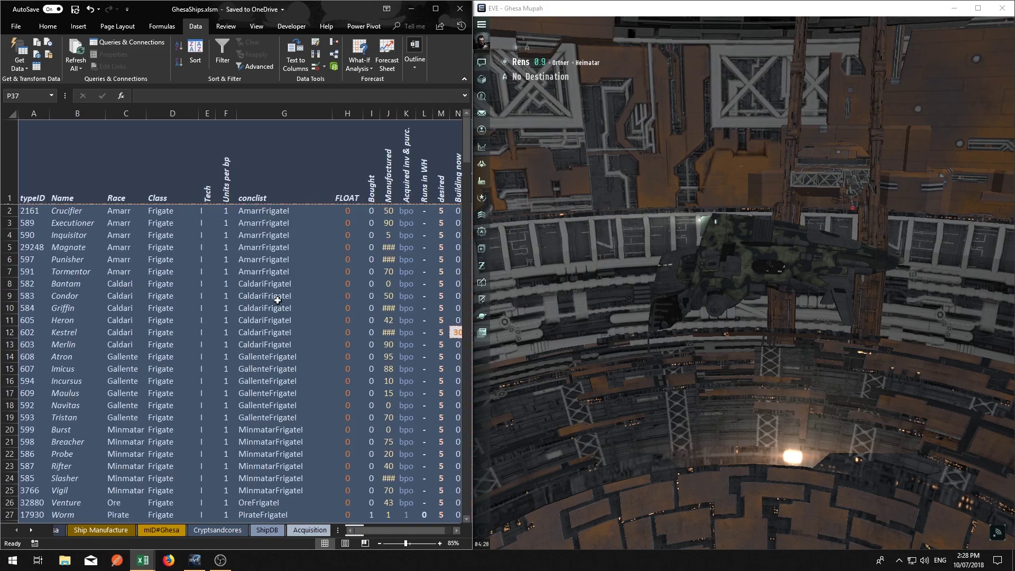
click(435, 9)
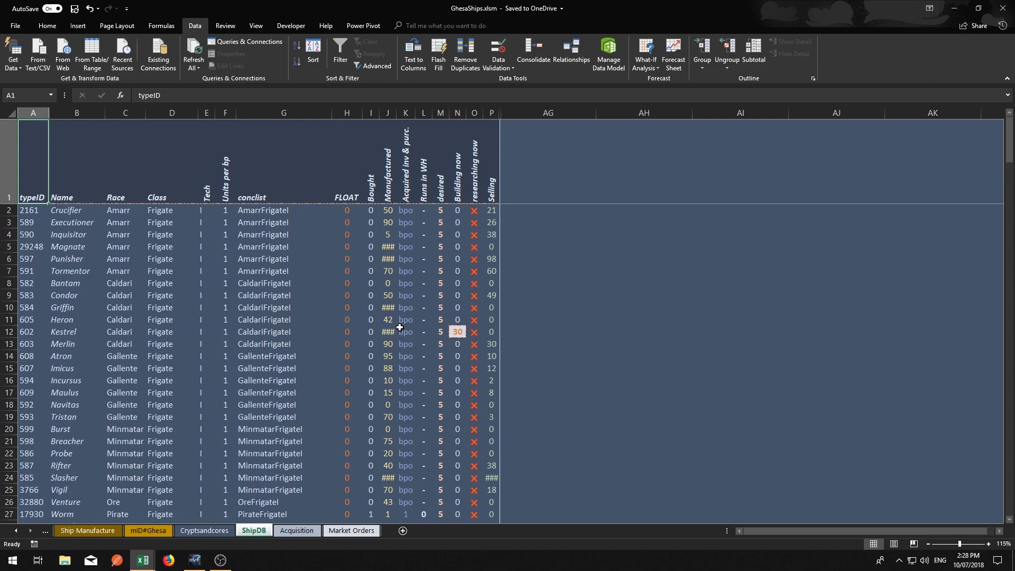
click(528, 296)
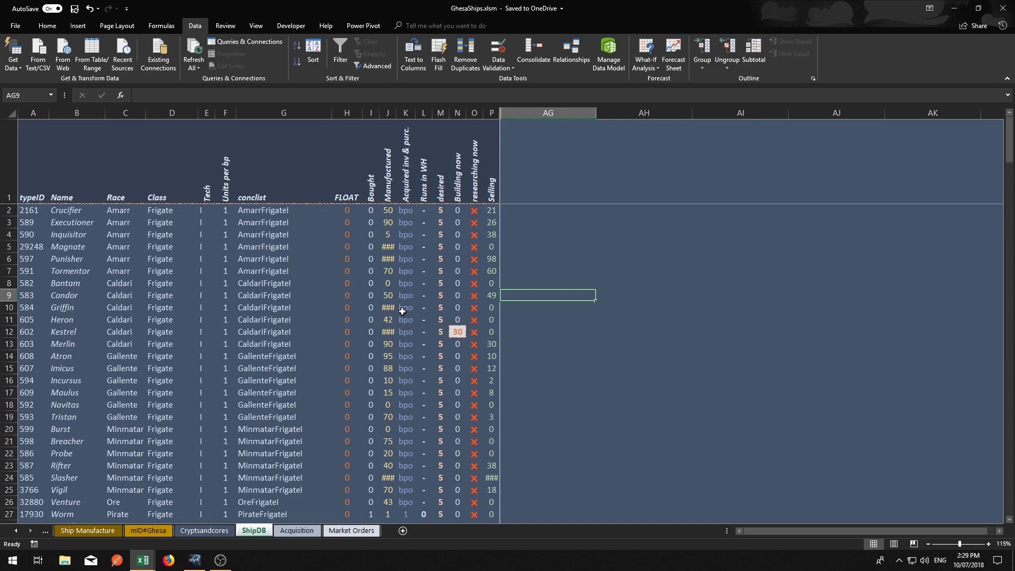
scroll(403, 310, up, 2)
scroll(402, 310, down, 1)
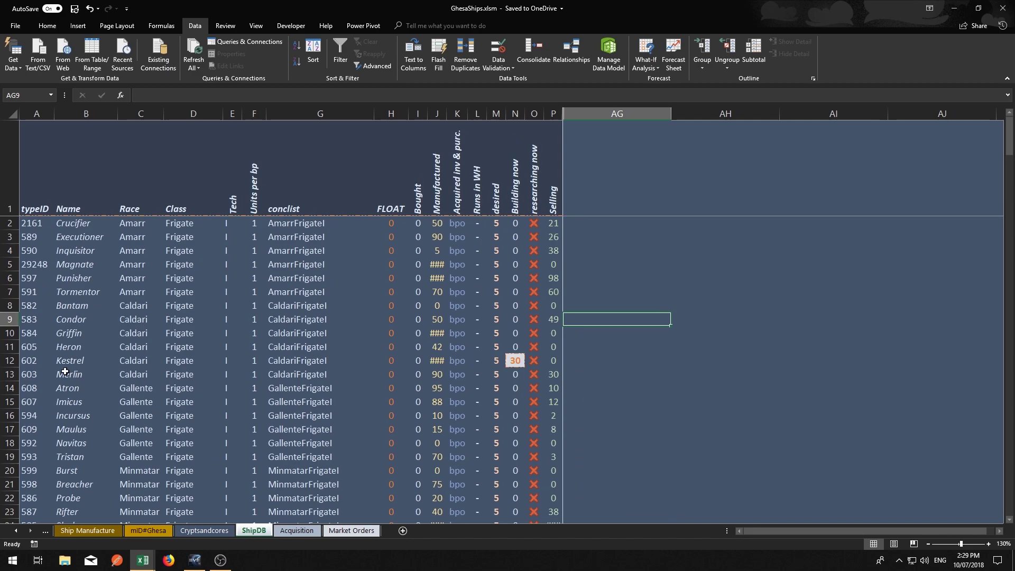
Examine the Kestrel row's typeID, Race, Class, conclist and FLOAT cells in row 12 of ShipDB.
click(34, 362)
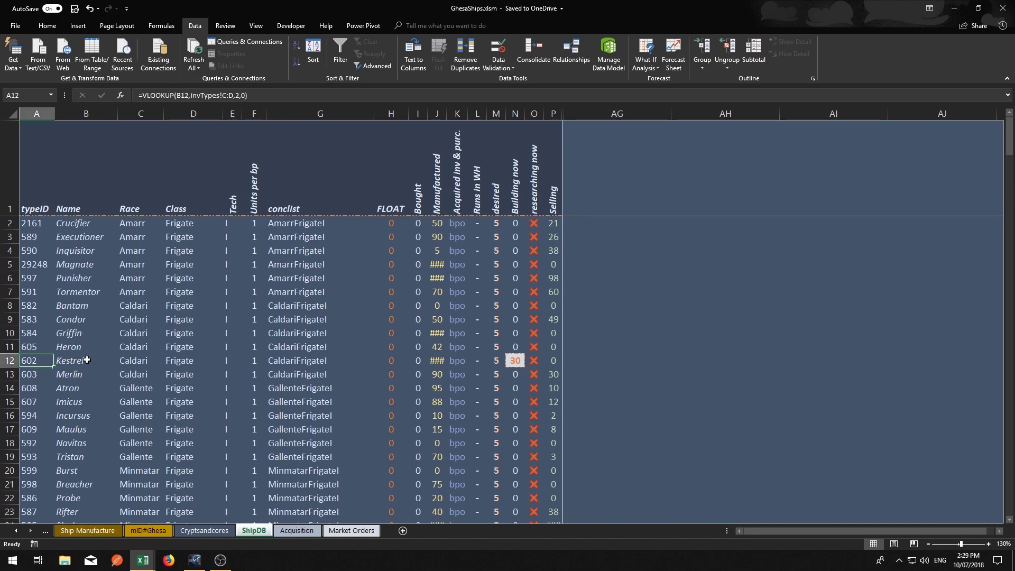
click(138, 361)
click(193, 361)
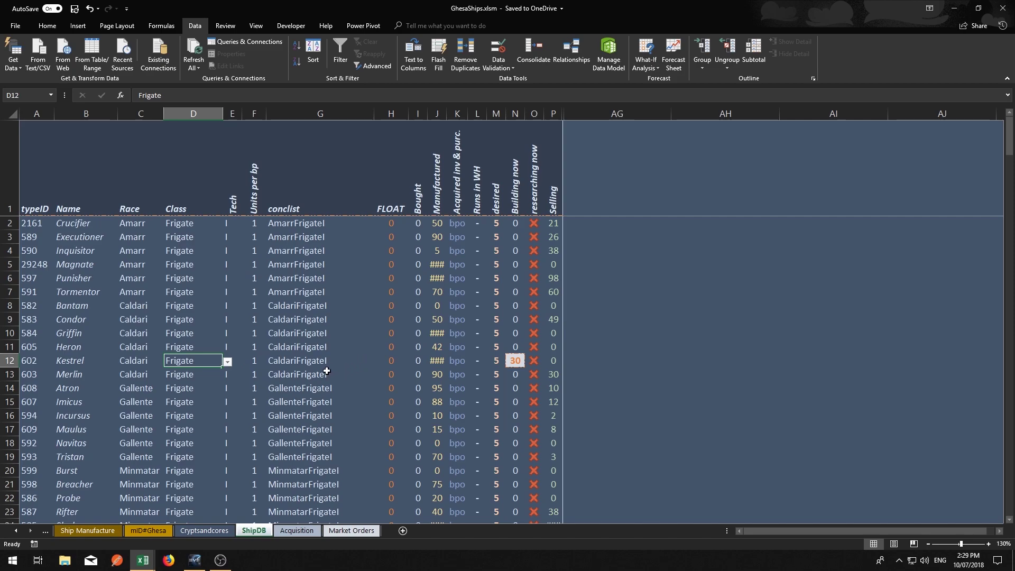
click(320, 362)
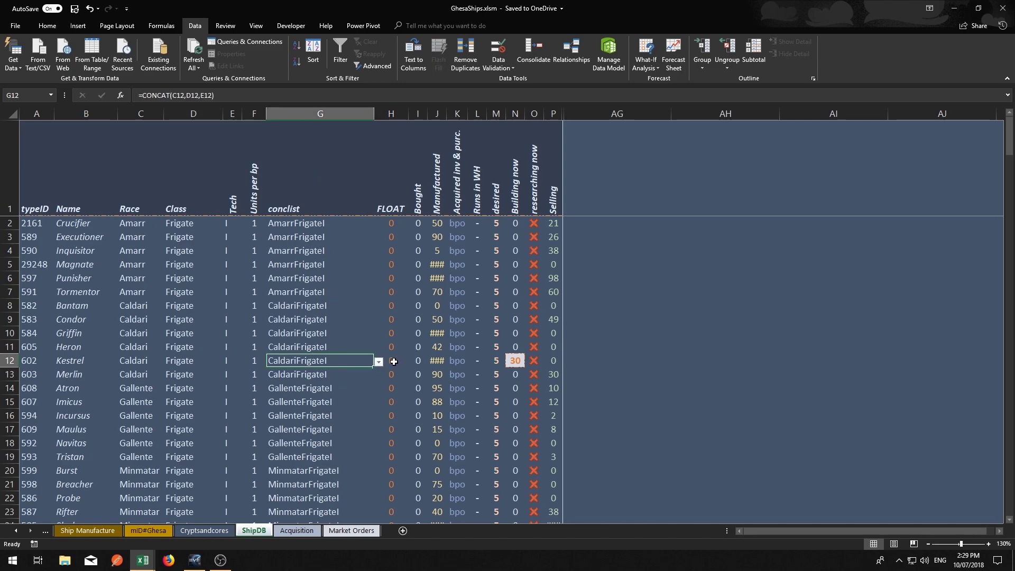
click(394, 363)
click(638, 337)
click(621, 359)
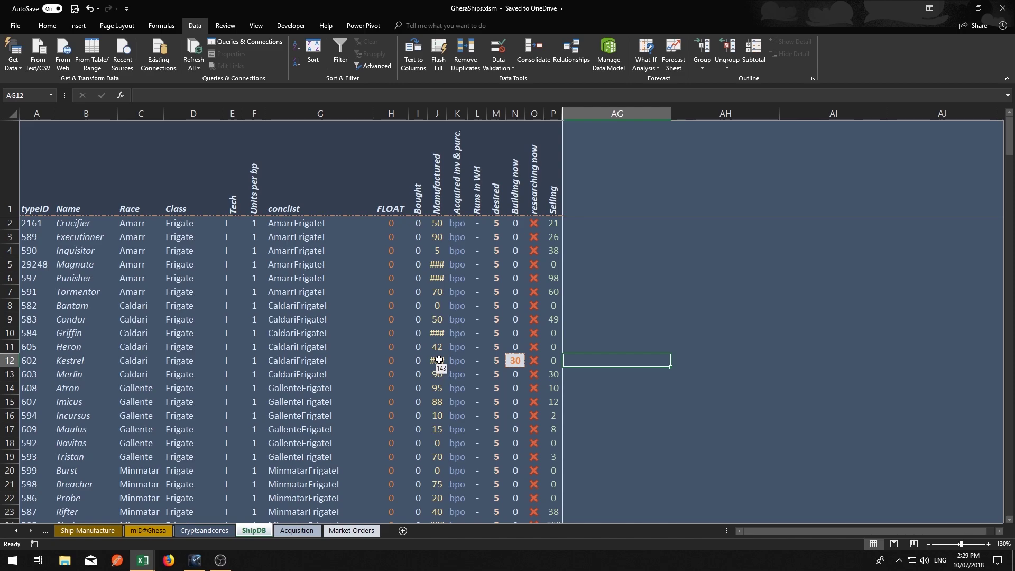
Inspect the formulas behind the Kestrel row's Manufactured, Acquired, Runs in WH, desired, Building now and researching now cells.
click(439, 360)
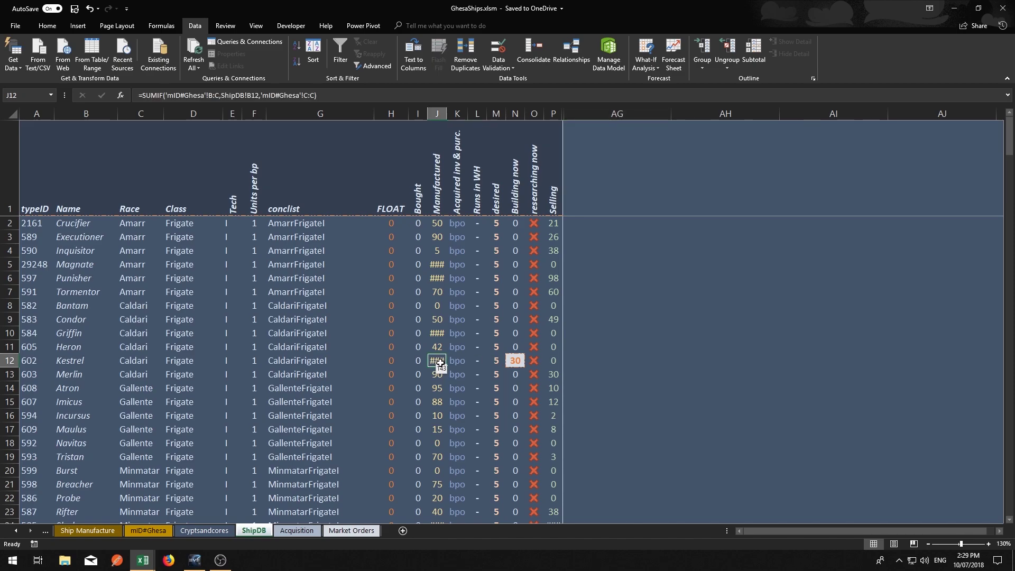
click(459, 361)
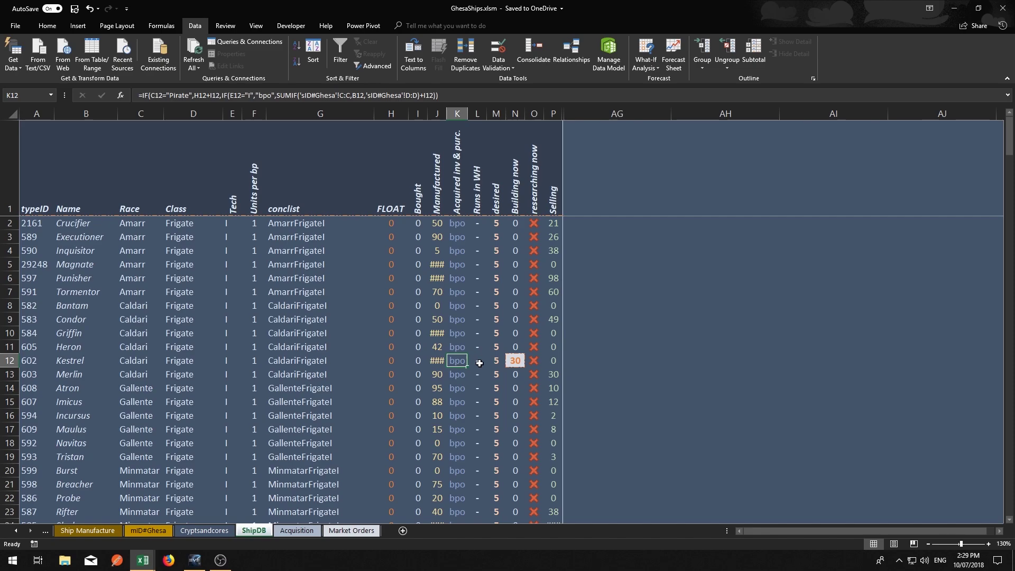
click(478, 362)
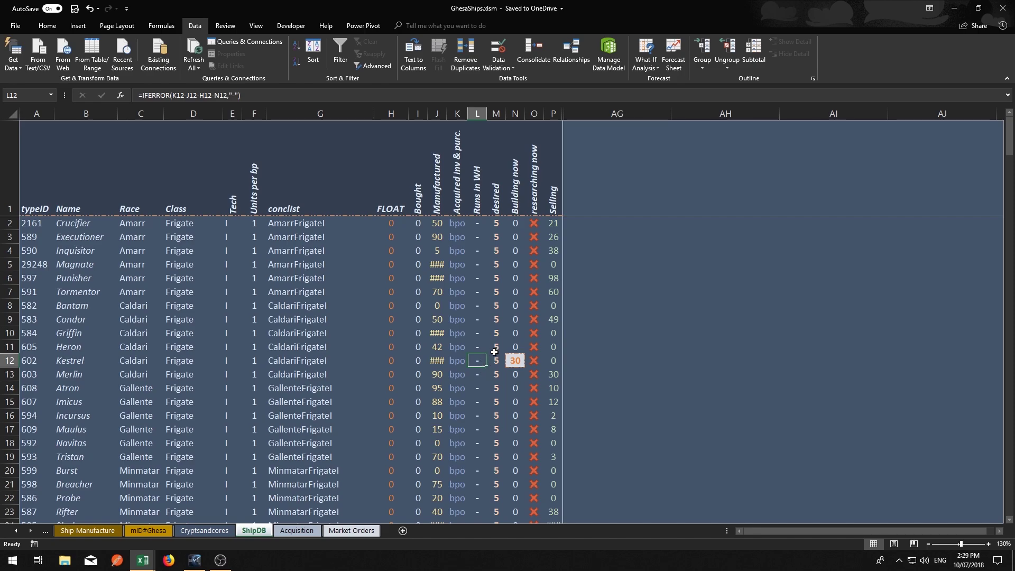
click(495, 363)
click(516, 360)
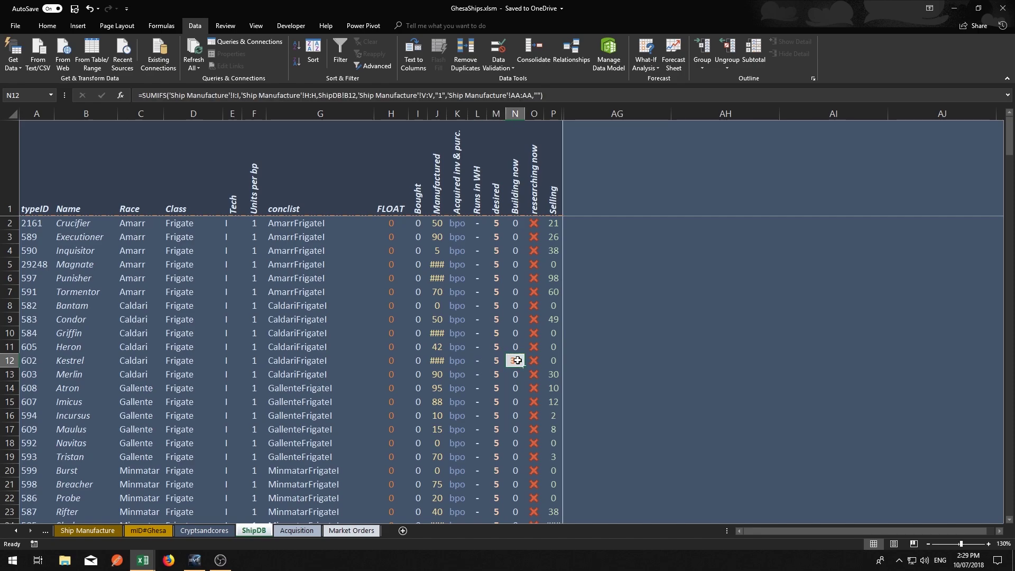
key(Right)
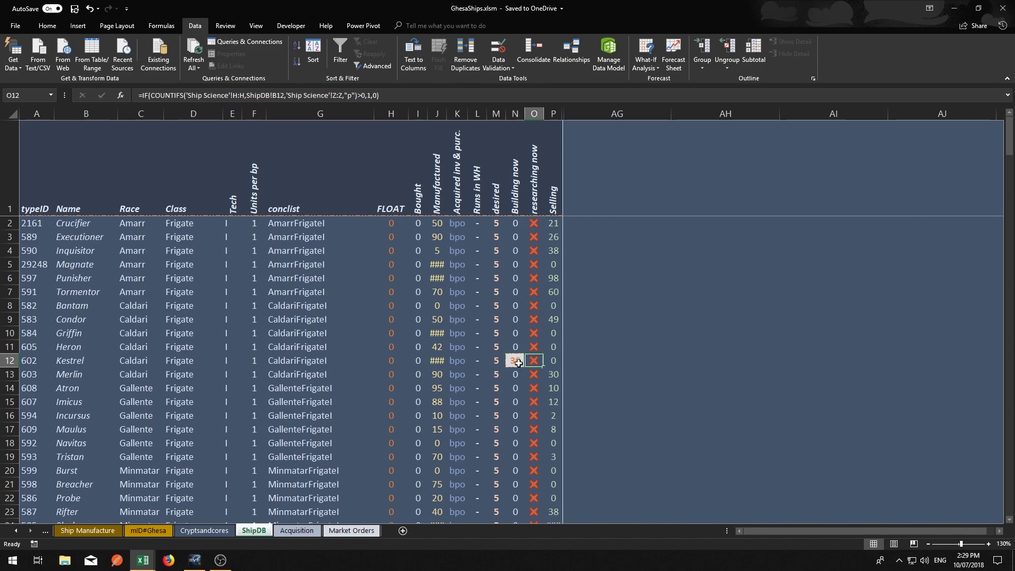
click(517, 361)
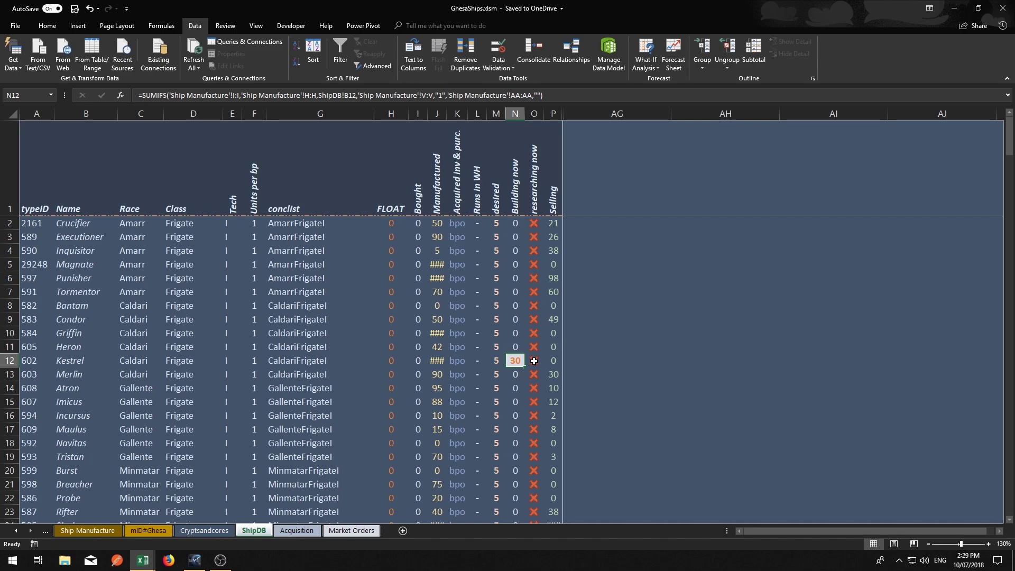
Examine the Kestrel row's researching now, Selling and Building now cells in ShipDB.
click(534, 361)
click(552, 360)
click(536, 362)
click(519, 363)
Open the Overview sheet, set the Frigate tech level to I and refresh the ship lists.
click(45, 532)
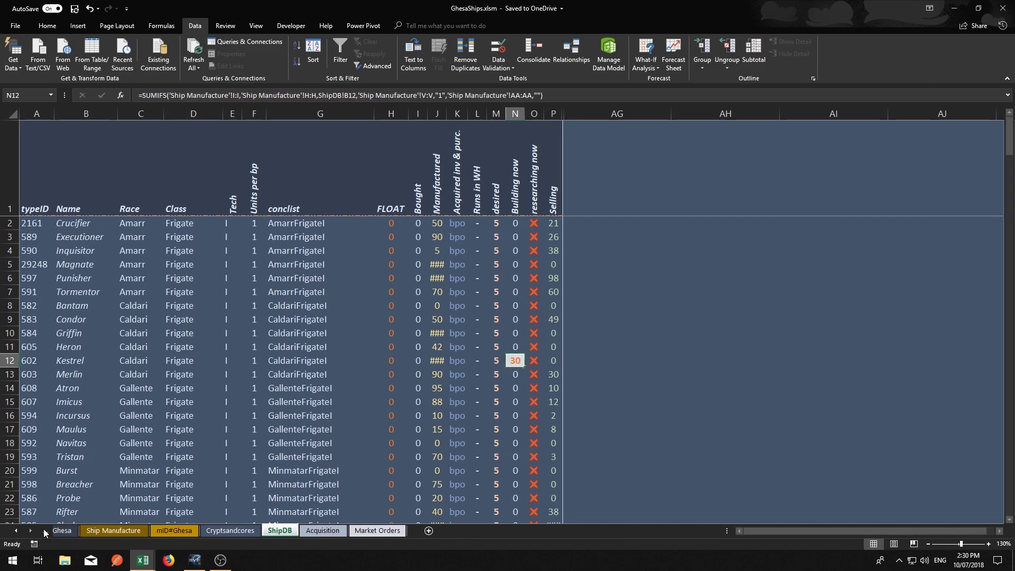
click(45, 533)
click(45, 533)
click(45, 533)
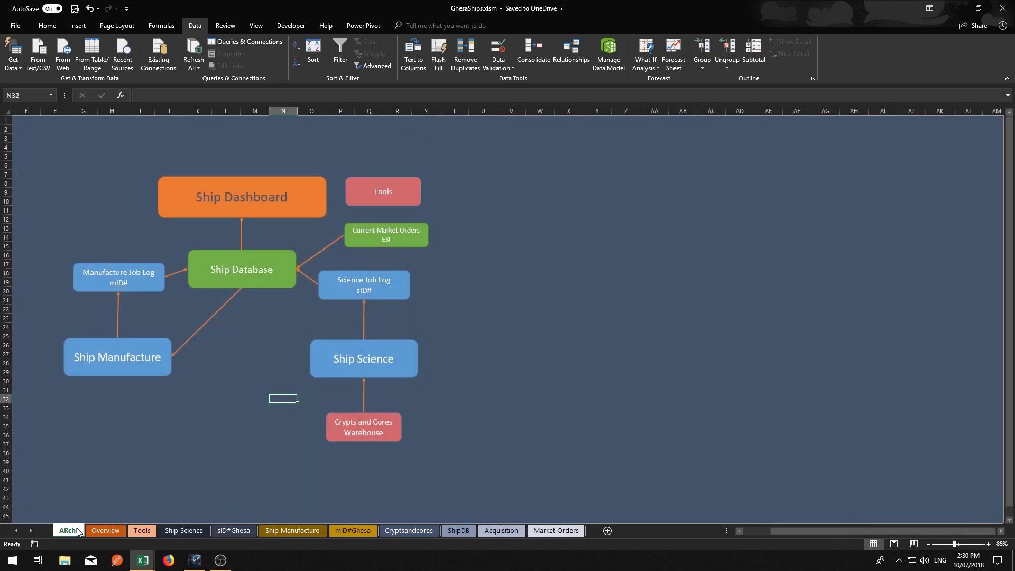
click(105, 530)
click(130, 159)
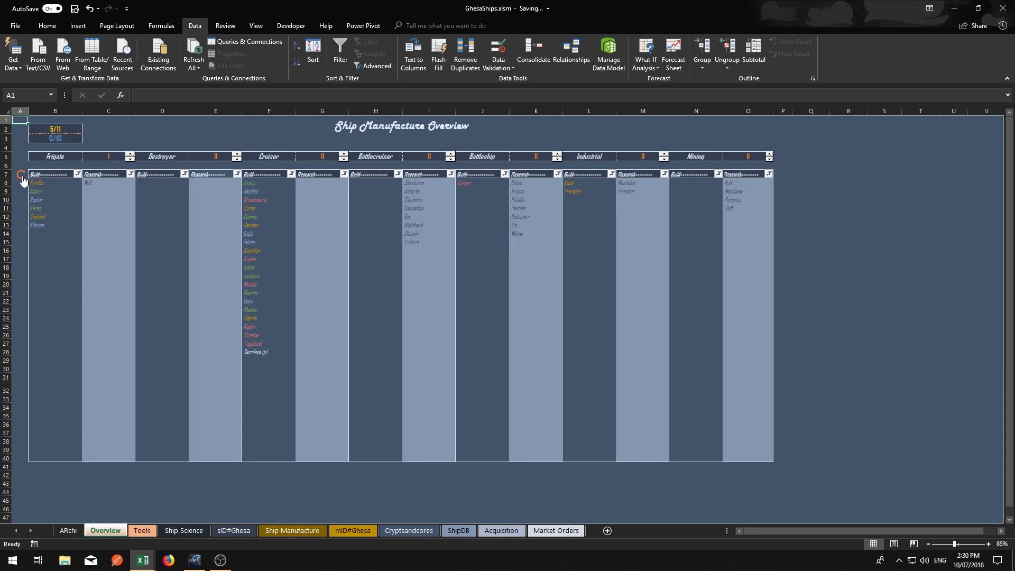
click(489, 310)
Highlight the Frigate build list from Bantam to Griffin on the Overview sheet.
drag(46, 184, 39, 248)
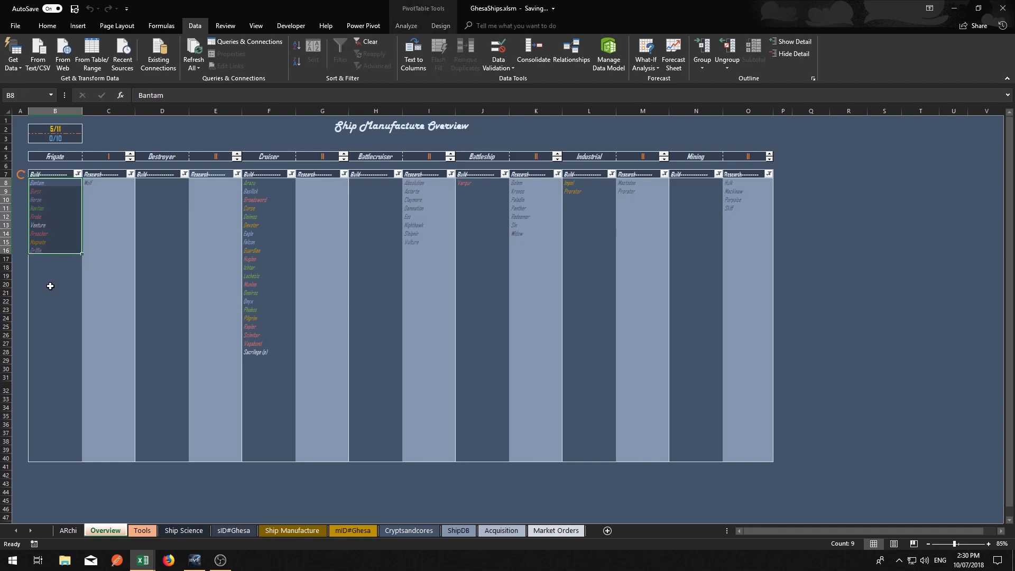
click(21, 250)
drag(52, 249, 59, 183)
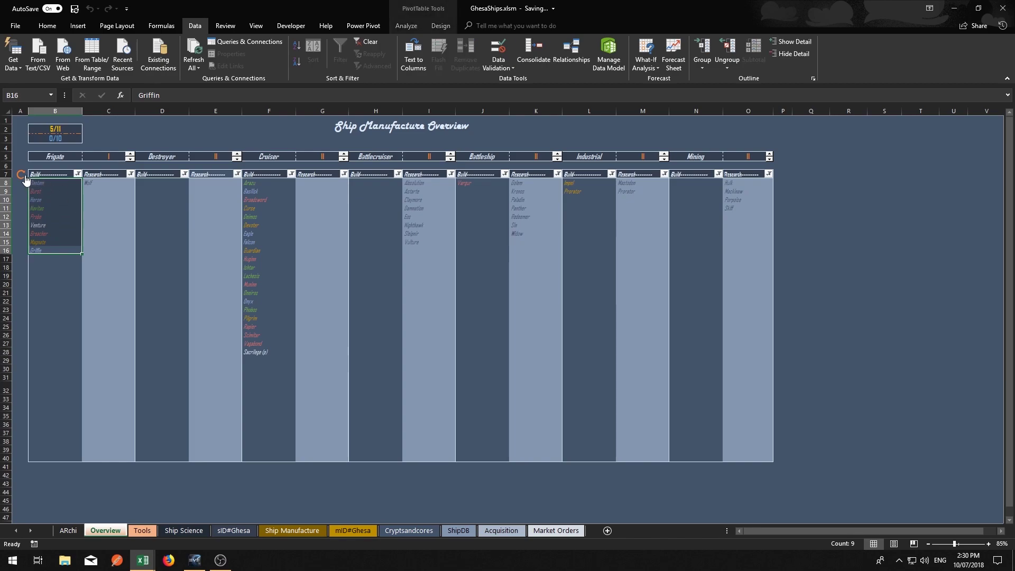
Return to ShipDB through the Ship Database link in the ARchi diagram and bring up the Tech II frigate rows.
click(68, 530)
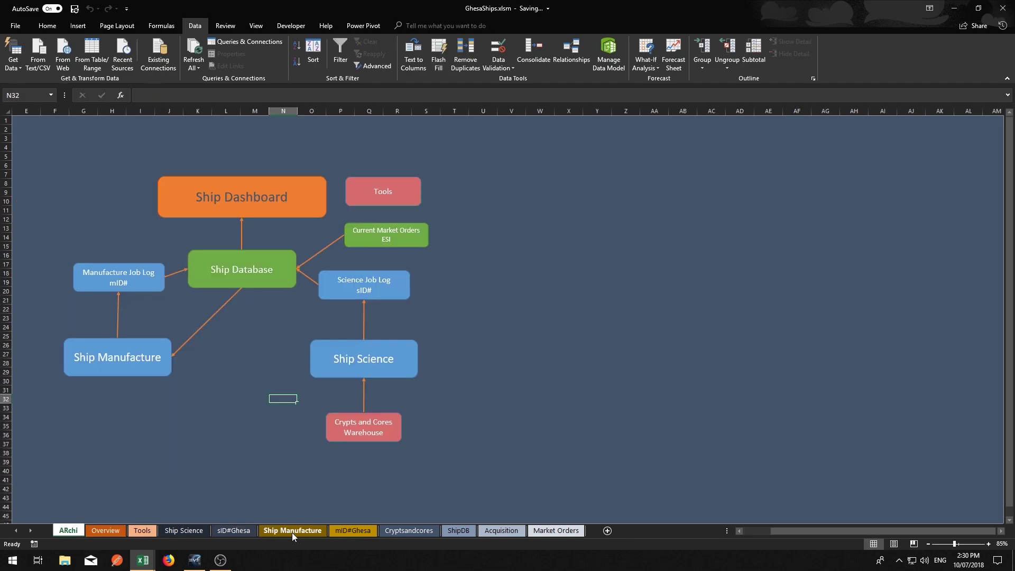
click(259, 280)
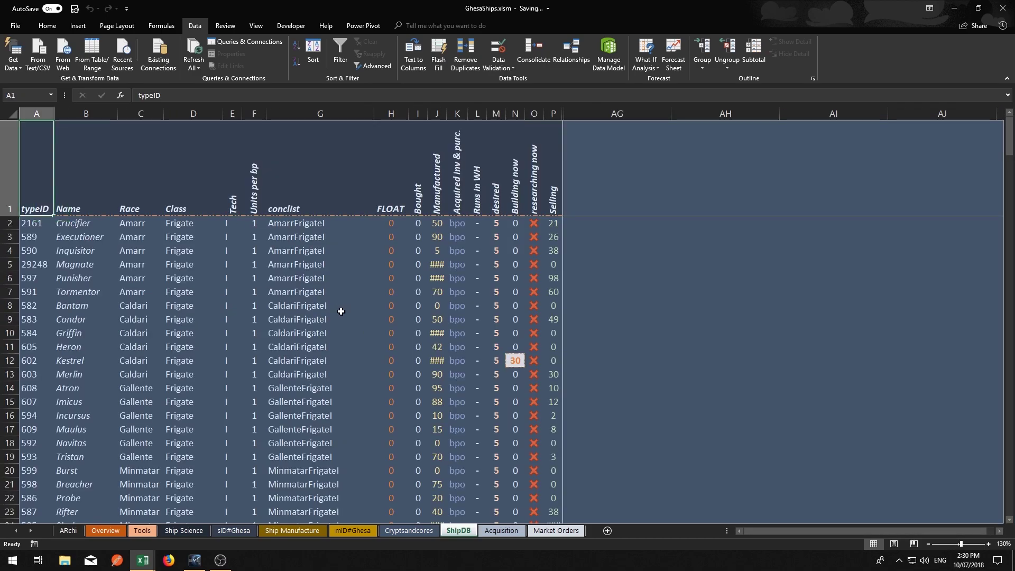
scroll(341, 311, down, 5)
scroll(334, 310, up, 5)
scroll(336, 317, down, 9)
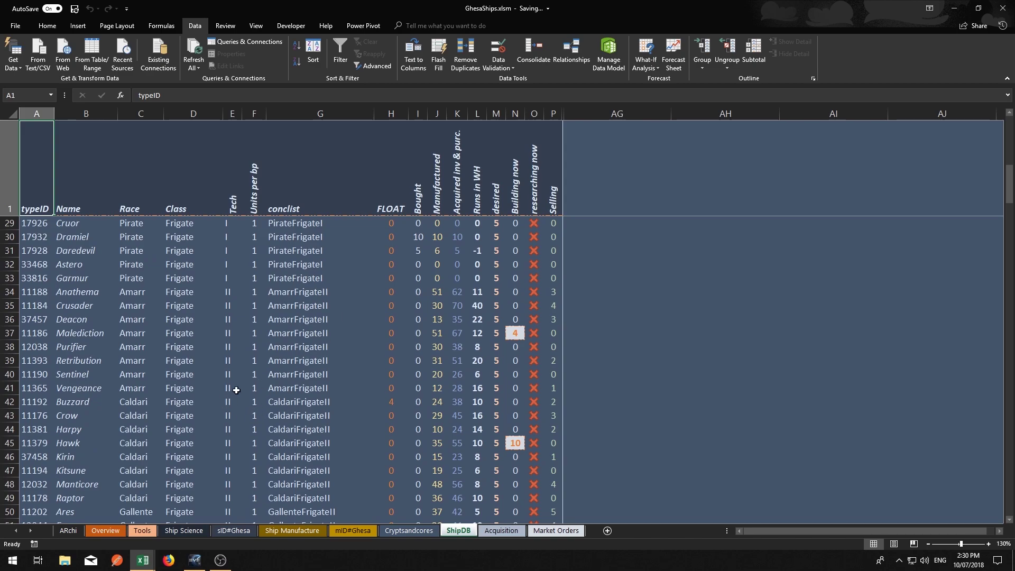
Inspect the formulas behind the Vengeance row's Manufactured, Acquired, Runs in WH, desired and Selling cells in row 41.
click(259, 402)
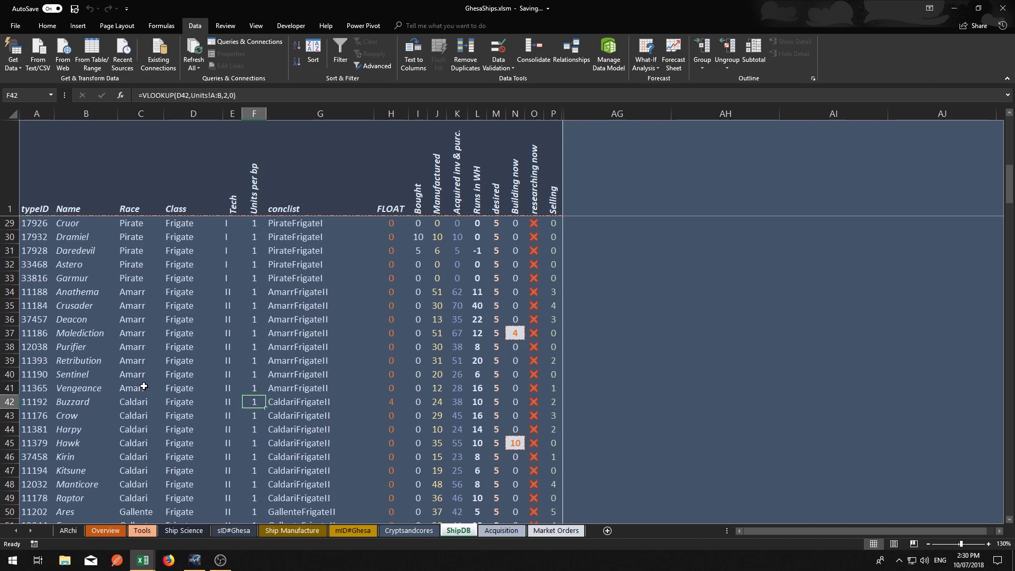
click(435, 390)
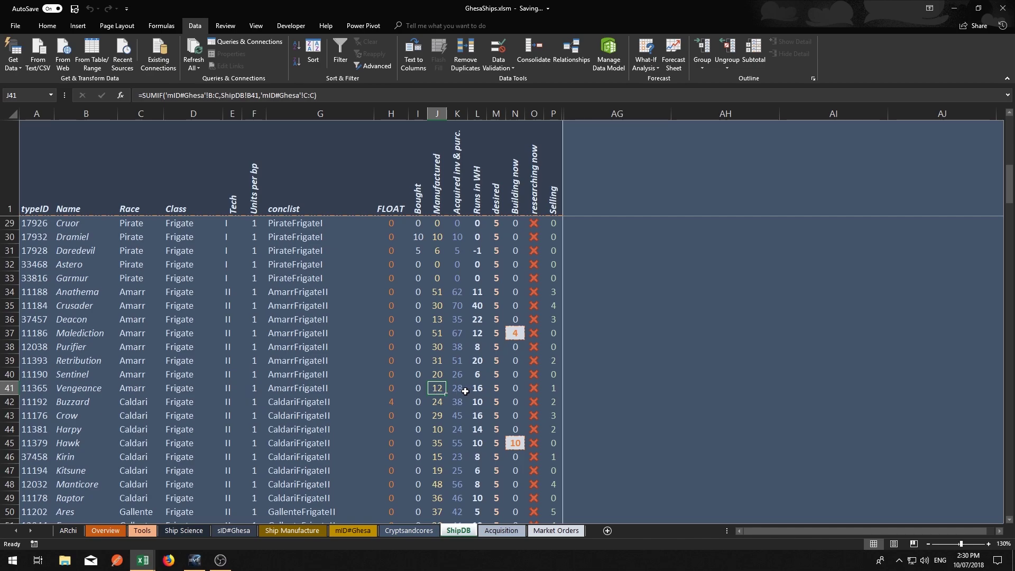
click(457, 389)
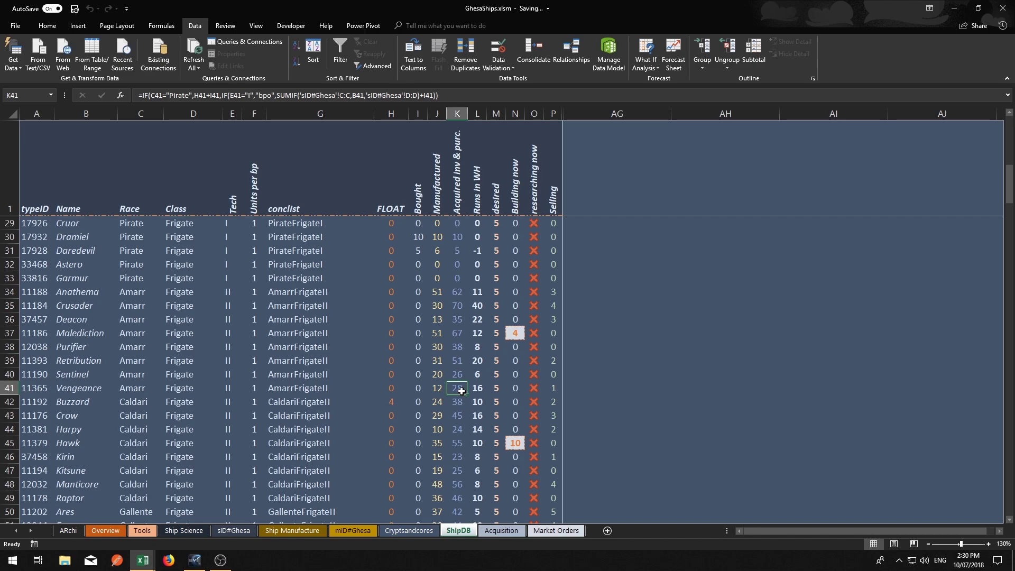
click(481, 390)
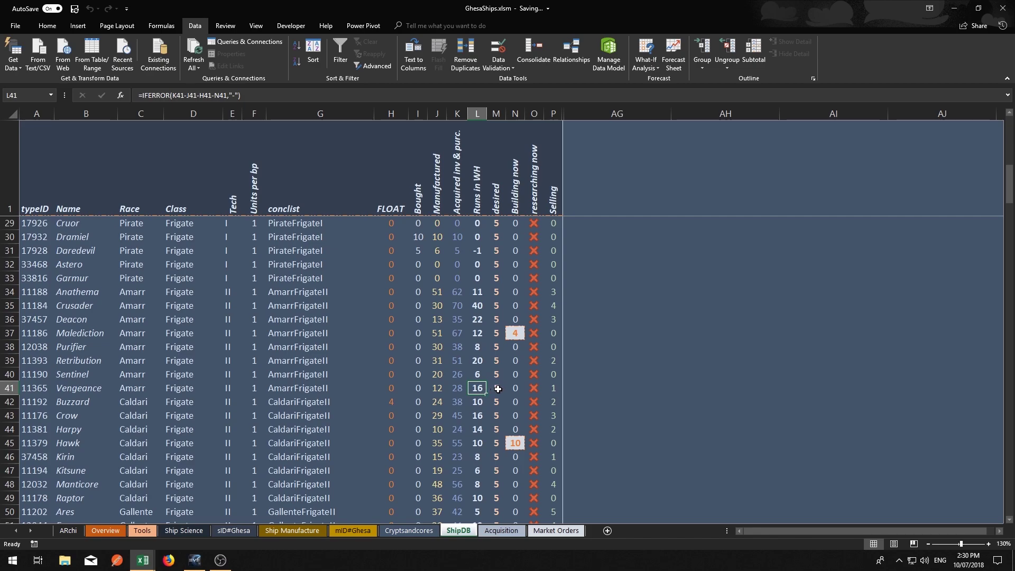
click(497, 389)
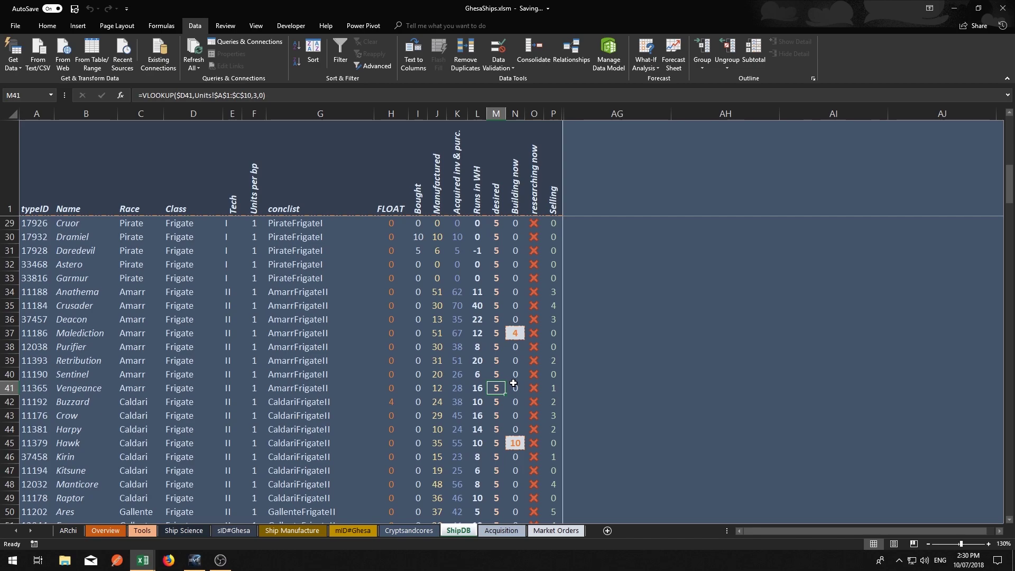
click(553, 387)
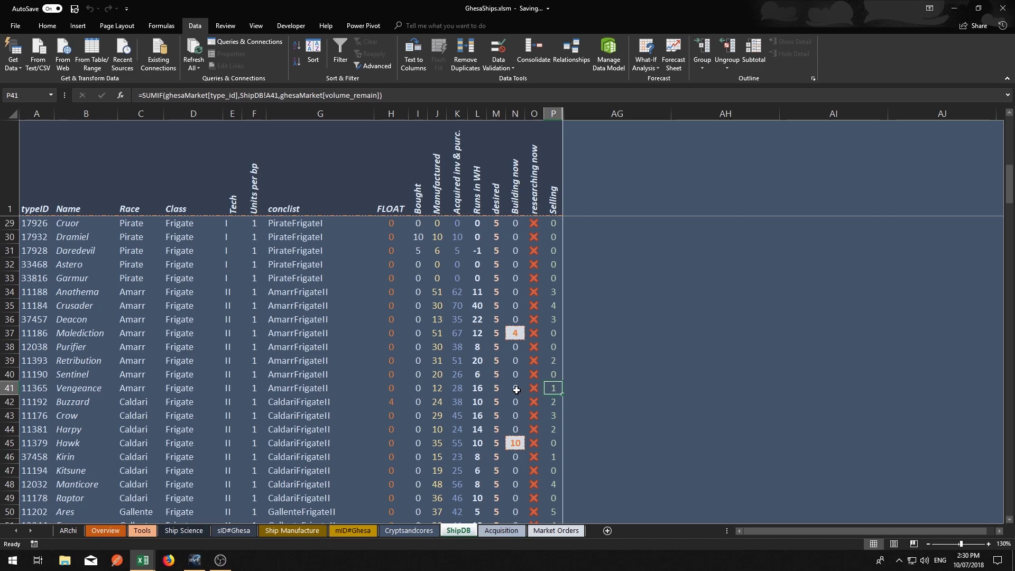
Unhide the ShipDB helper columns Q through AF beside the Selling column.
drag(553, 113, 584, 113)
right_click(584, 113)
click(608, 260)
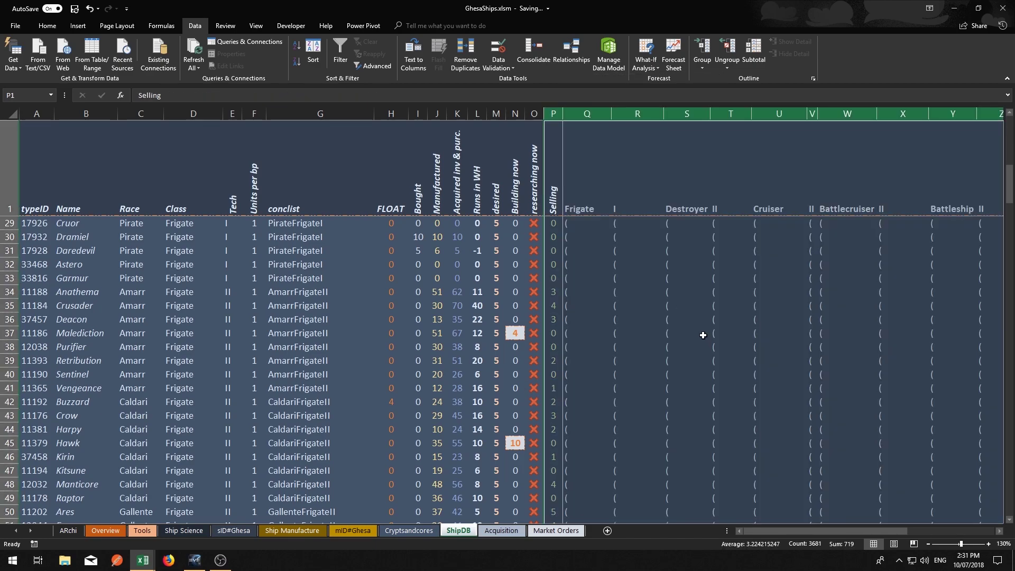
scroll(737, 342, down, 3)
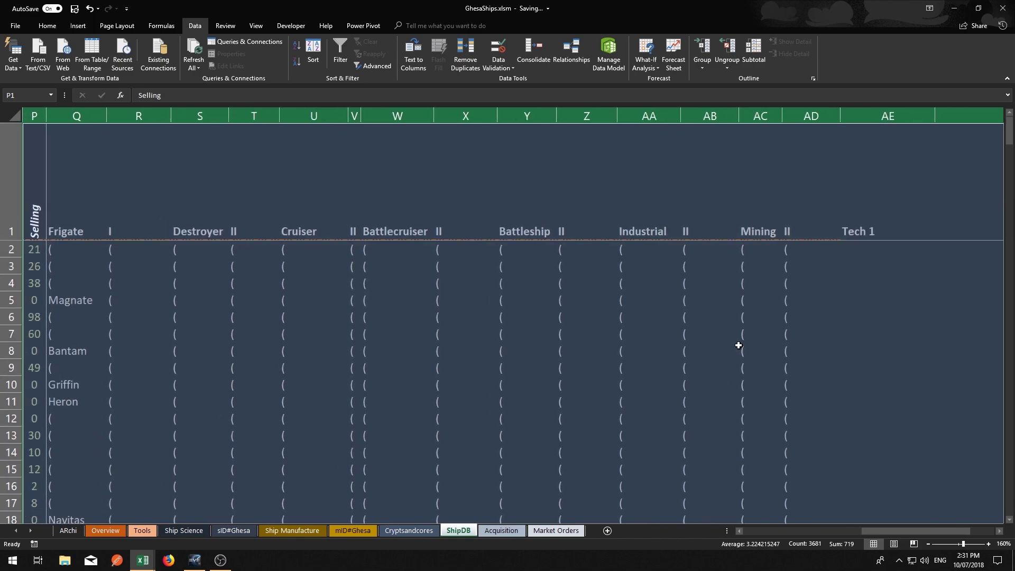
click(758, 355)
Examine the ship class list columns and the Tech 1 and datacore columns down the ShipDB rows.
drag(857, 532, 818, 531)
scroll(578, 326, down, 17)
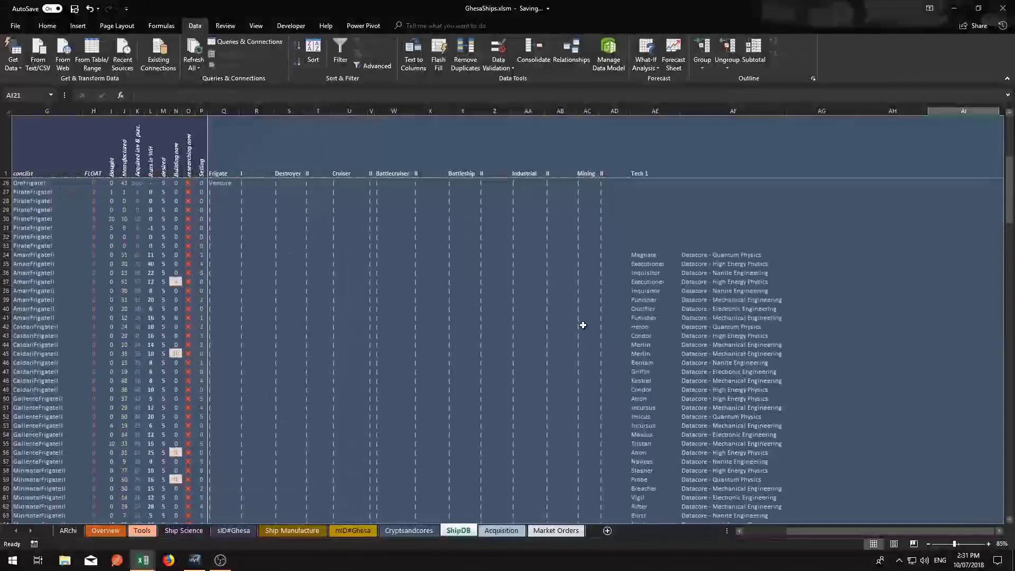
scroll(575, 331, down, 7)
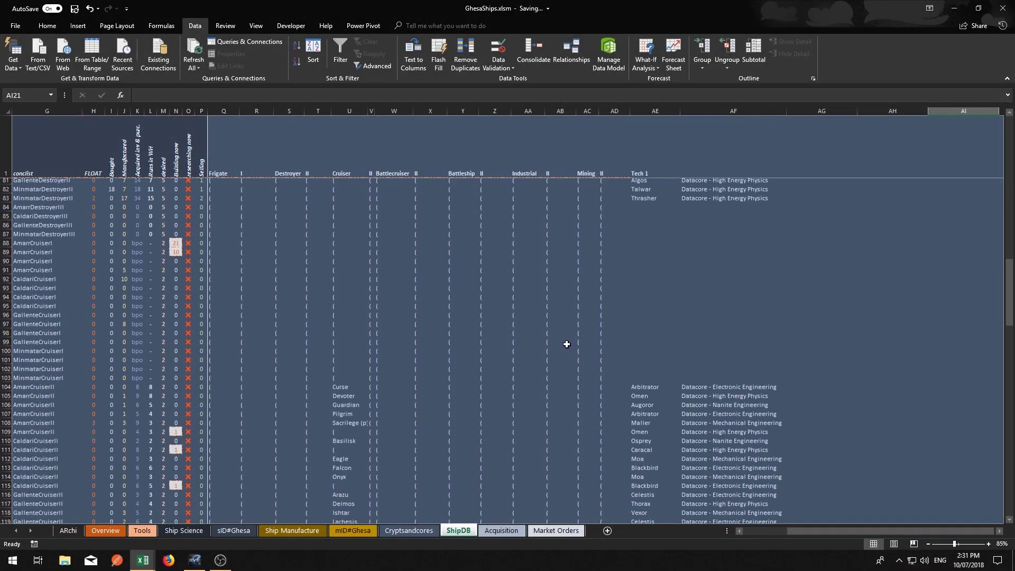
scroll(565, 340, up, 20)
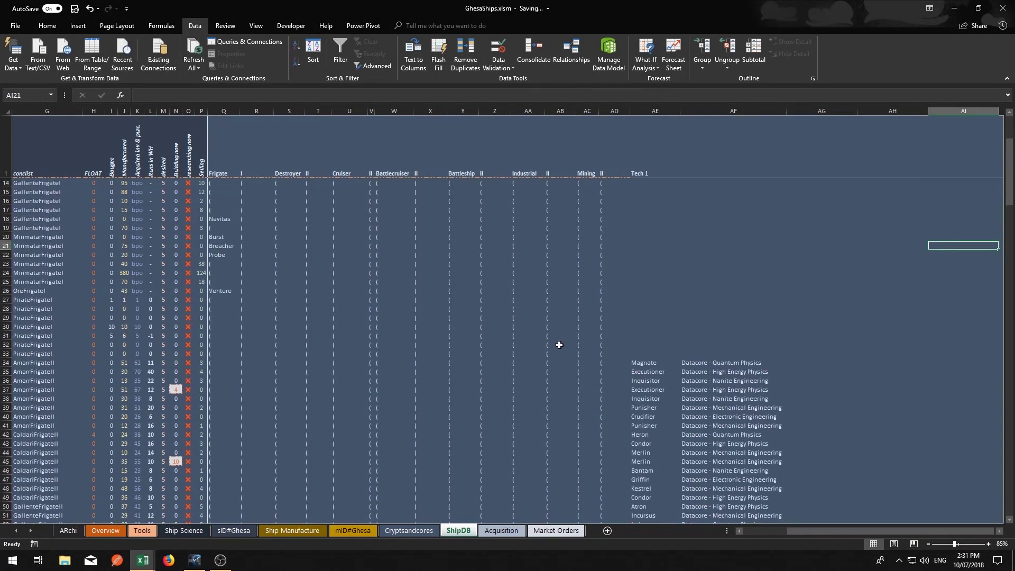
scroll(562, 351, down, 8)
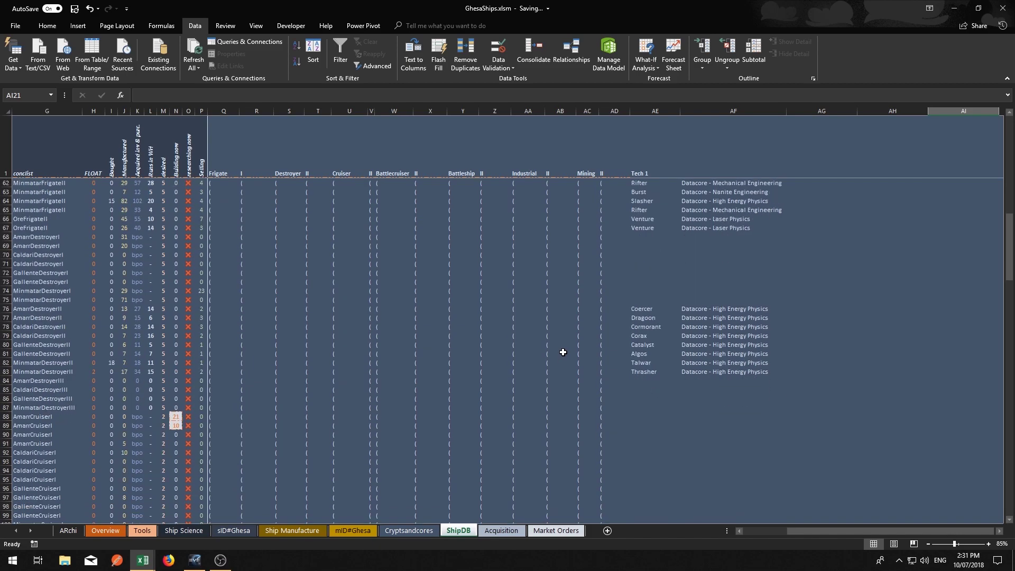
scroll(562, 351, up, 5)
Hide columns Q through AF in ShipDB and clear the column selection.
drag(224, 111, 761, 112)
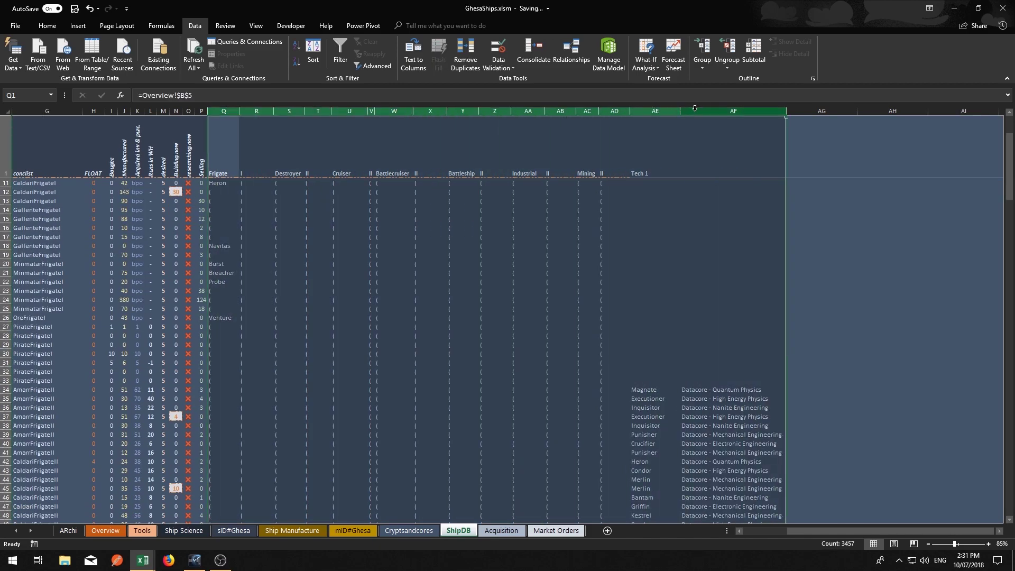
right_click(696, 112)
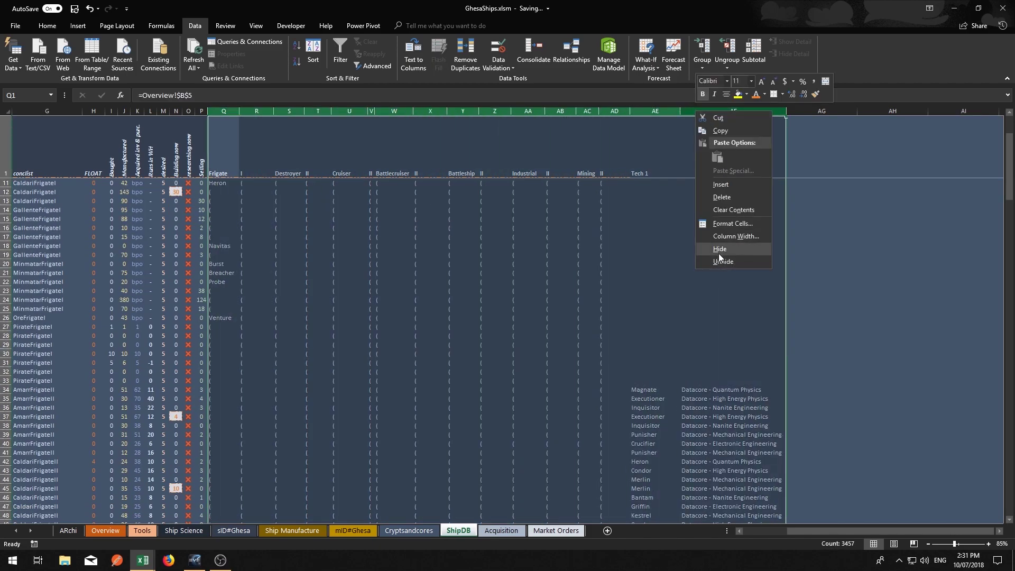
click(720, 249)
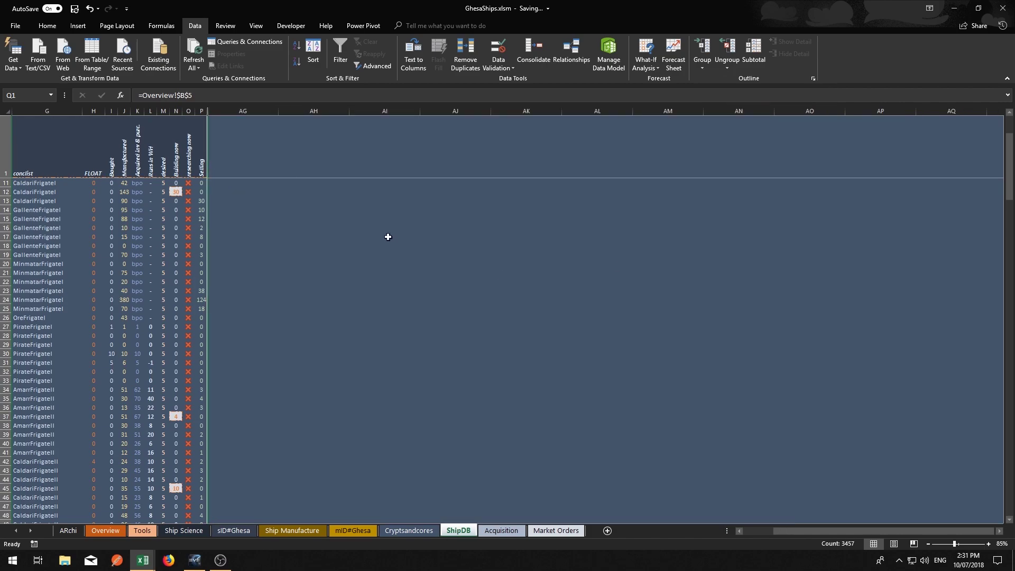
click(386, 218)
drag(777, 531, 761, 531)
Go back to the Overview sheet by way of ARchi, set the Frigate tech level to II and refresh the lists.
click(66, 530)
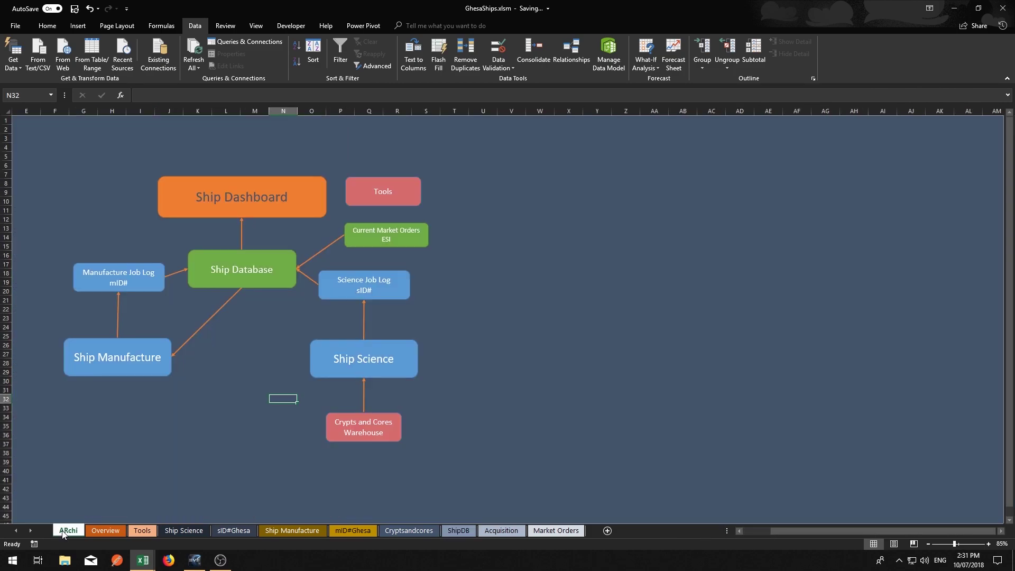
click(104, 531)
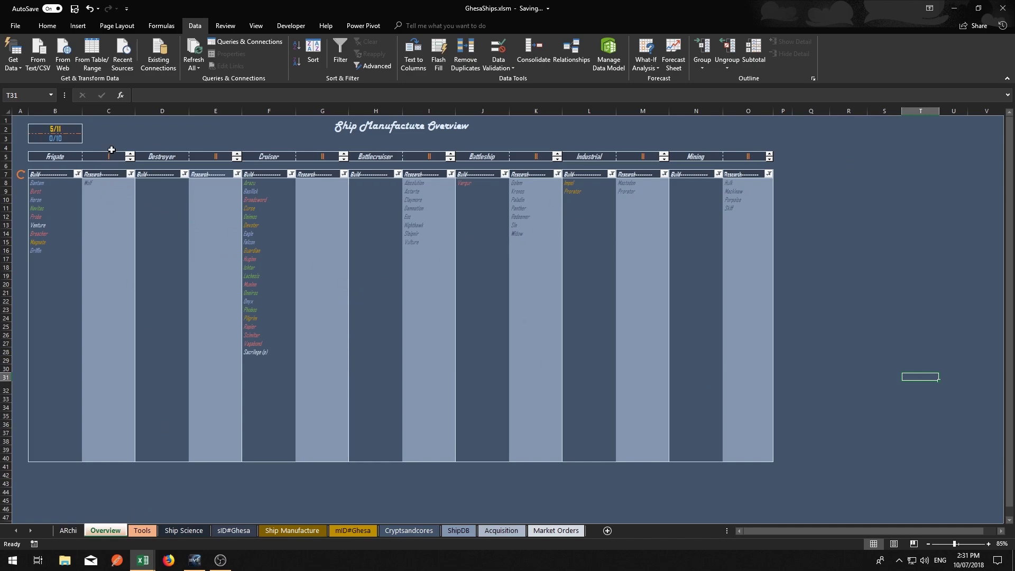
click(17, 178)
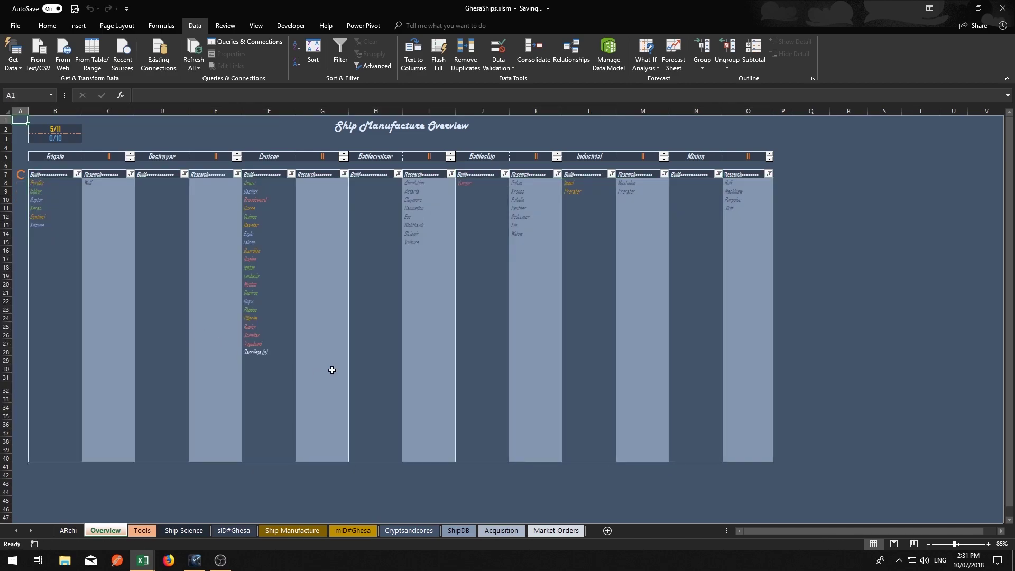
click(931, 235)
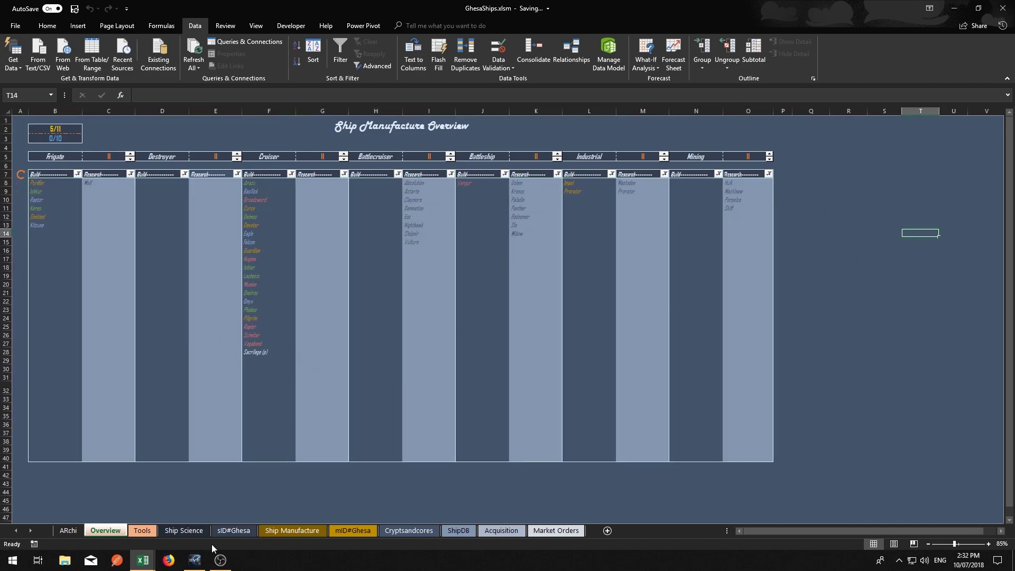
Review the whole workbook structure diagram on the ARchi sheet.
click(68, 530)
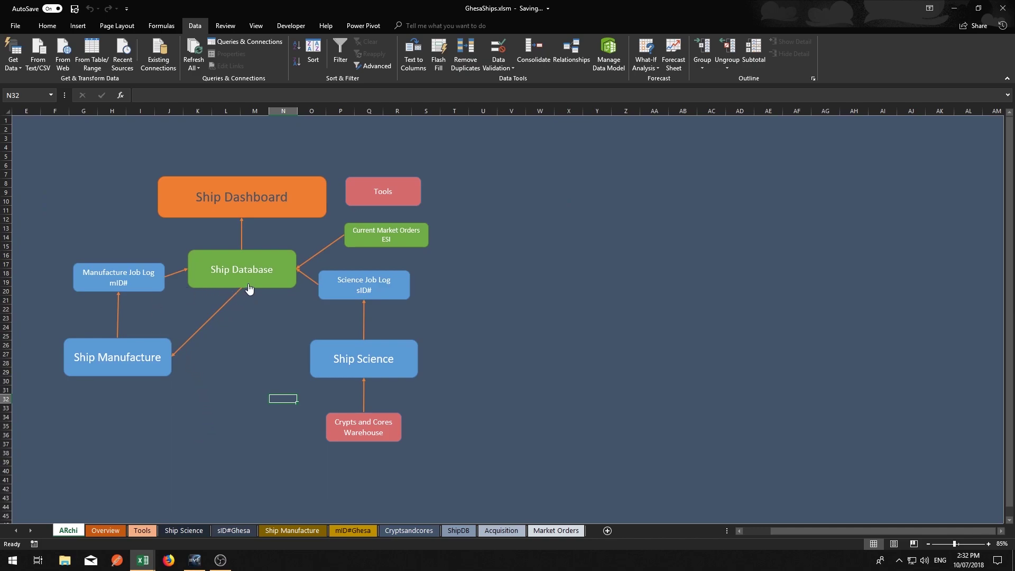
drag(29, 148, 496, 491)
click(557, 323)
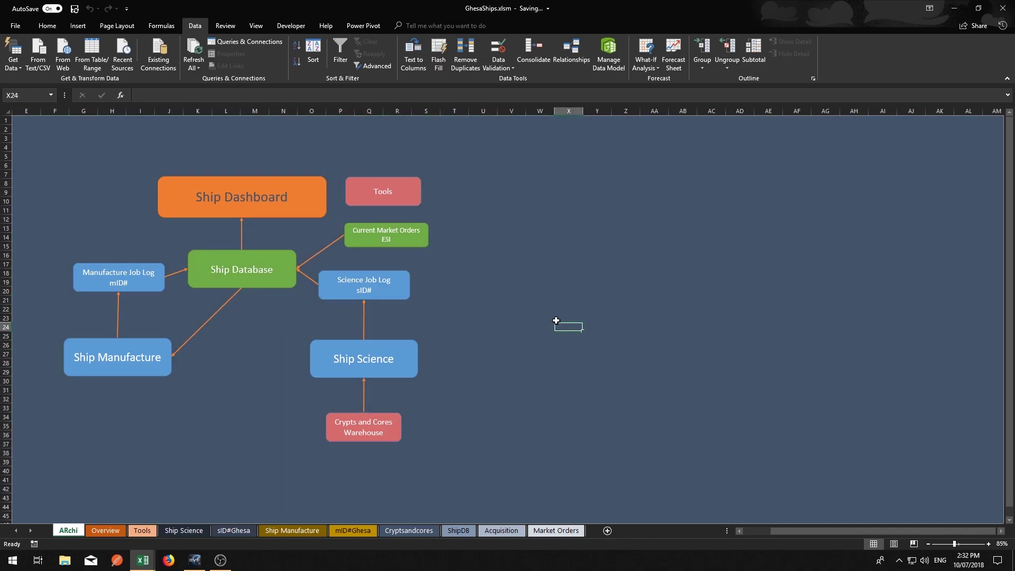
click(517, 138)
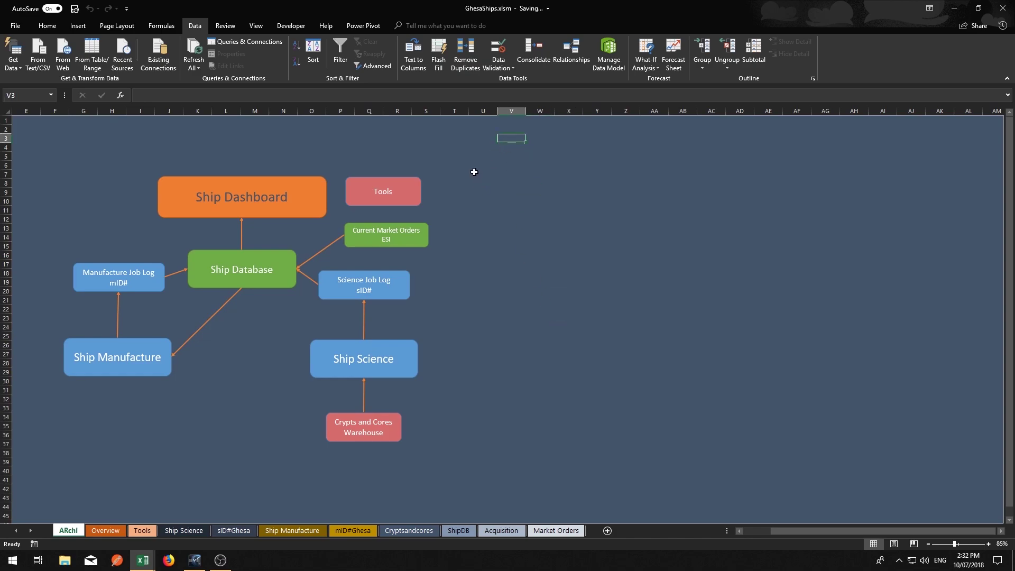
Switch to the CuraComponentsbackup.xlsm workbook, open its Overview sheet with the warehouse charts and maximize the window.
click(142, 560)
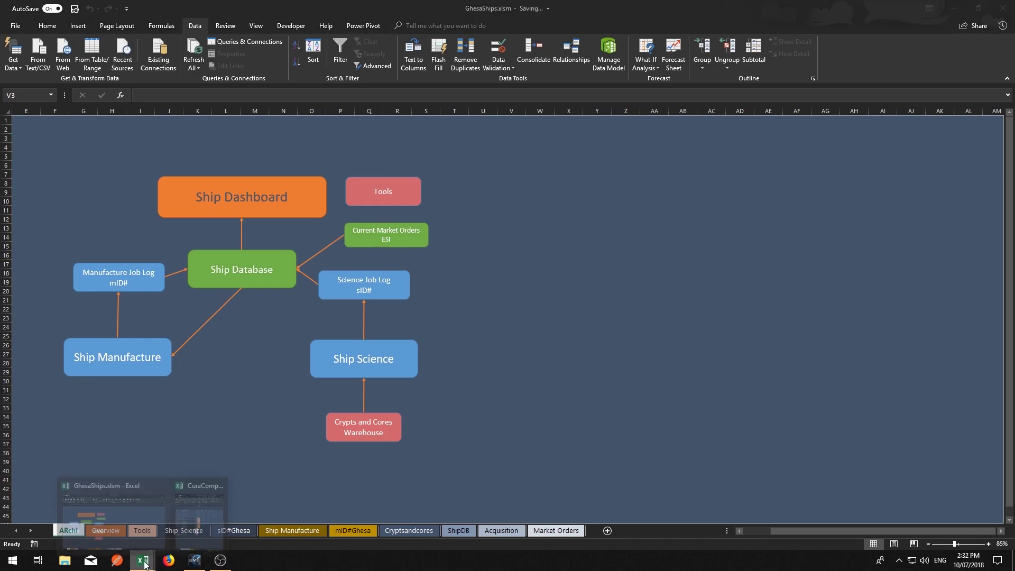
click(196, 520)
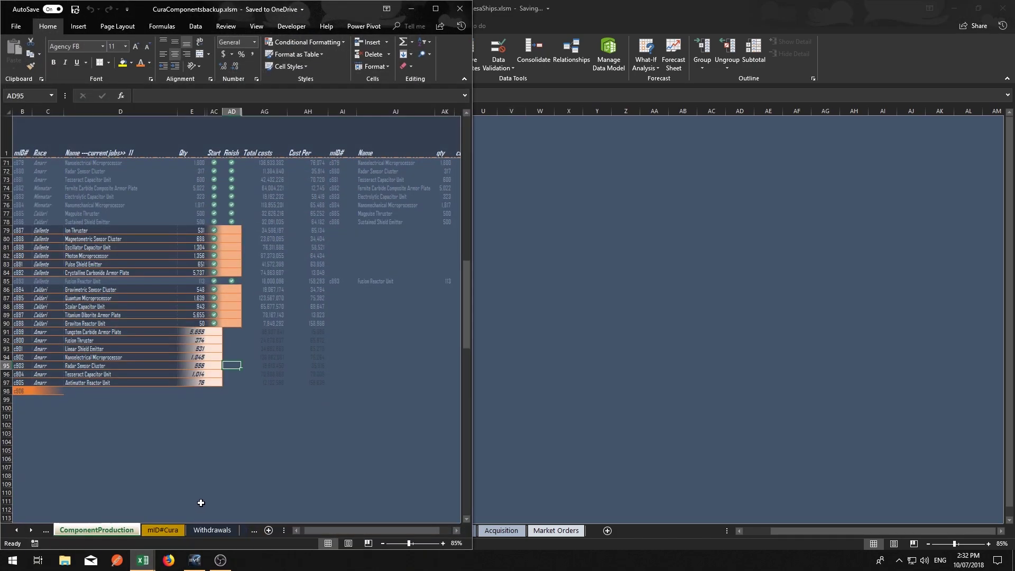
click(42, 532)
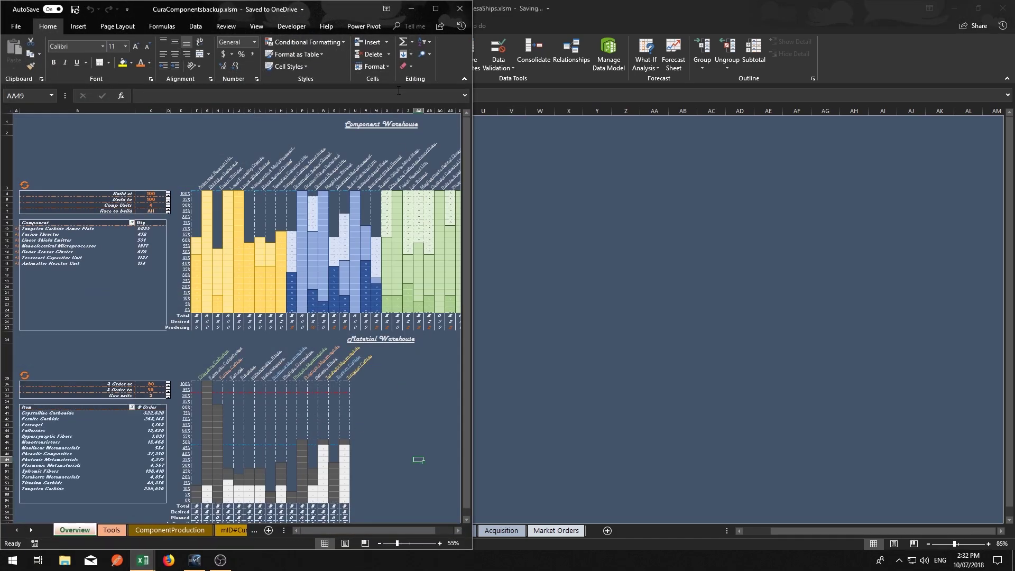
click(435, 8)
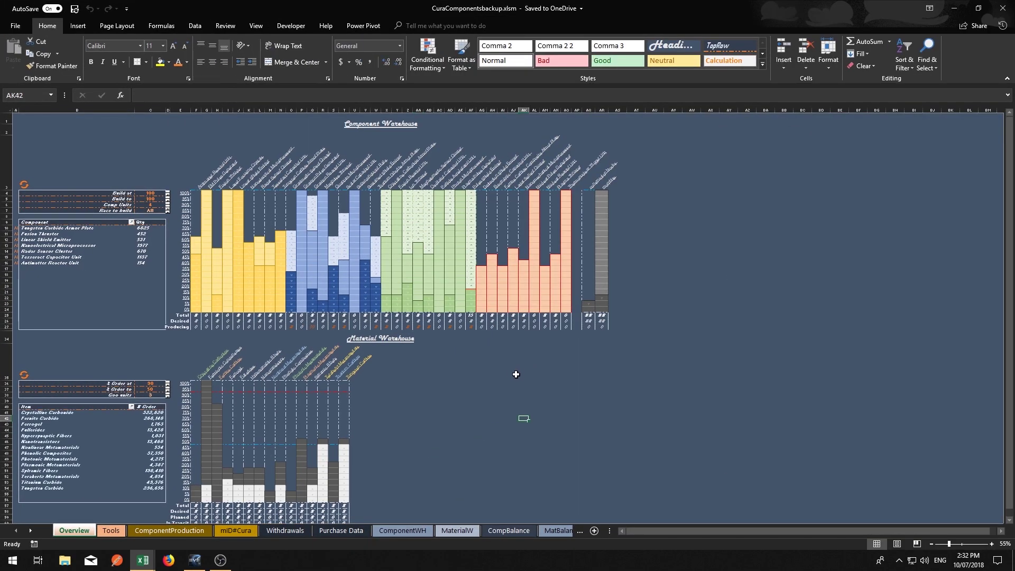
scroll(516, 374, up, 1)
scroll(858, 235, up, 1)
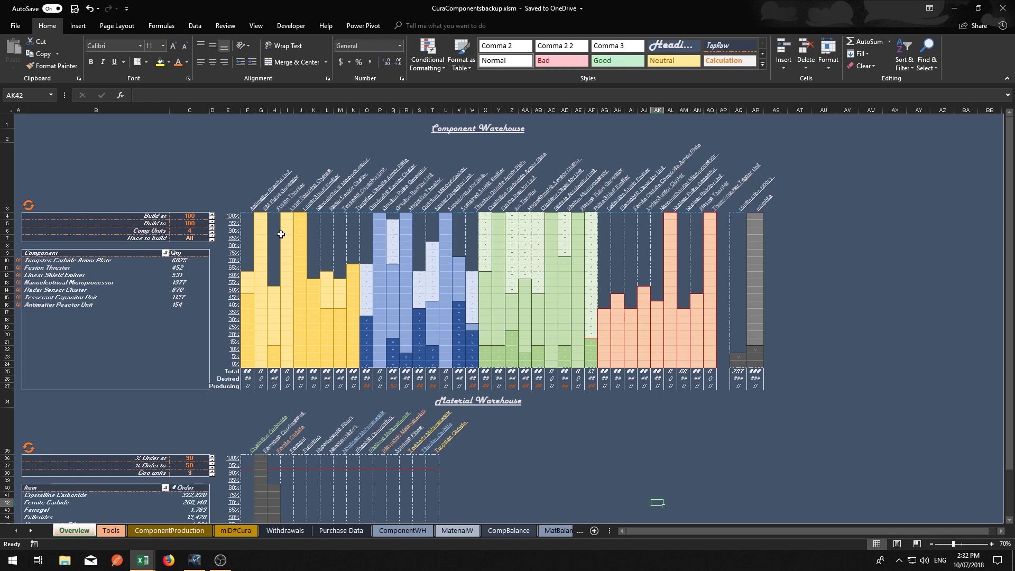
Cycle the Component Warehouse's Race to build setting through the races, including Minmatar, and return it to All.
click(213, 240)
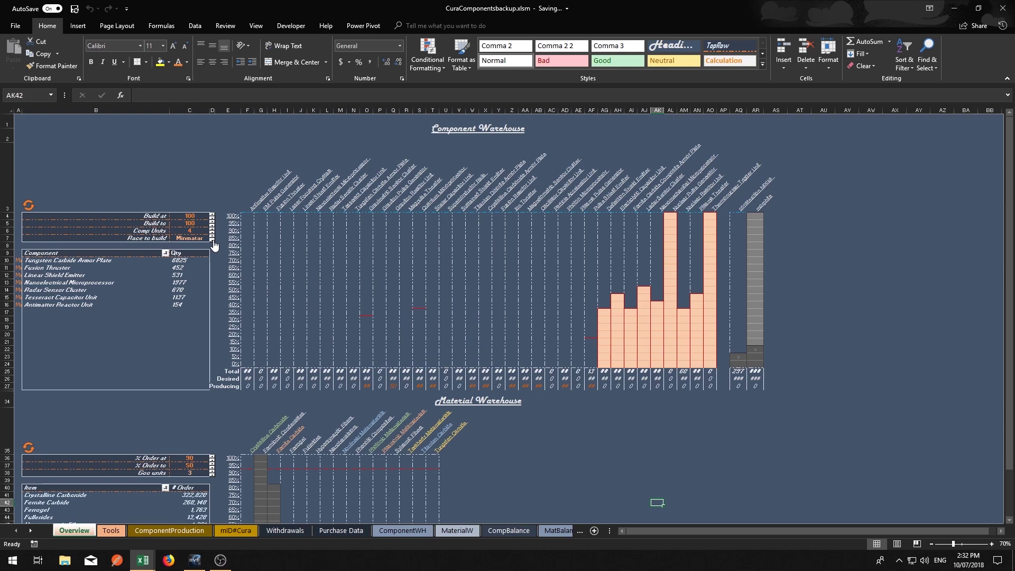
click(213, 241)
click(213, 241)
click(213, 241)
click(211, 238)
click(212, 239)
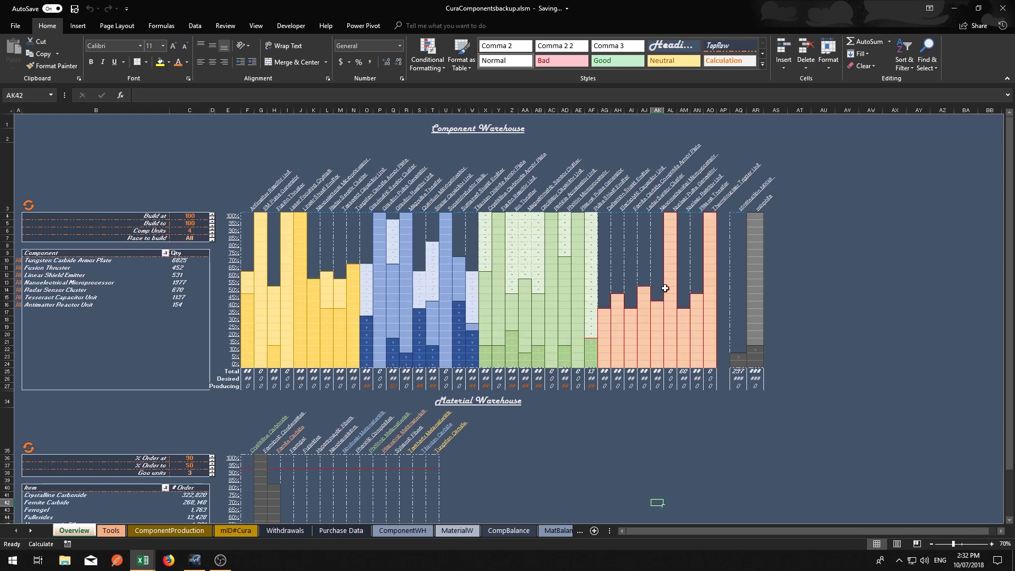
Set the Material Warehouse's % Order to value to 60 and refresh its item order list.
click(830, 234)
scroll(631, 402, down, 6)
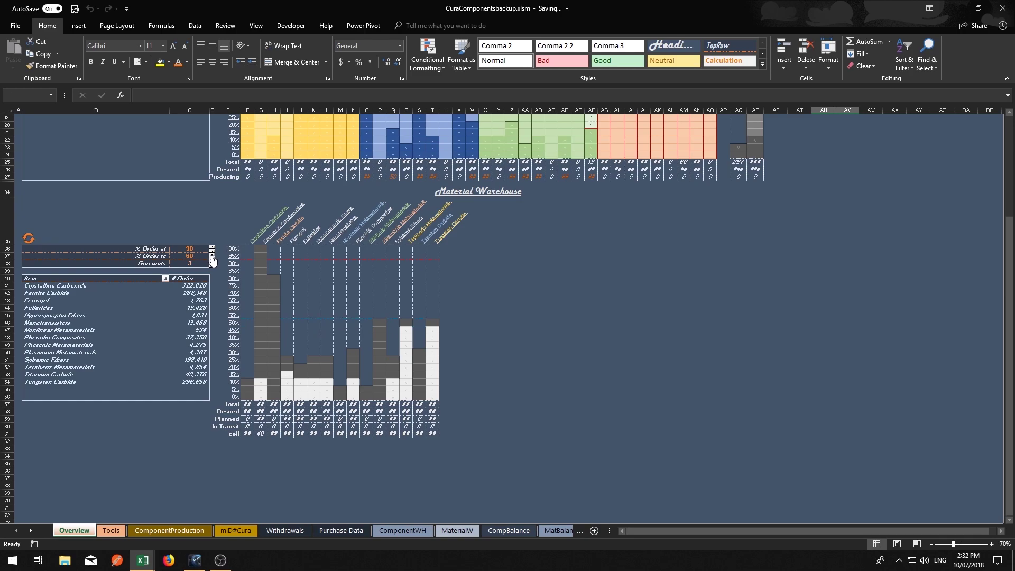
click(29, 238)
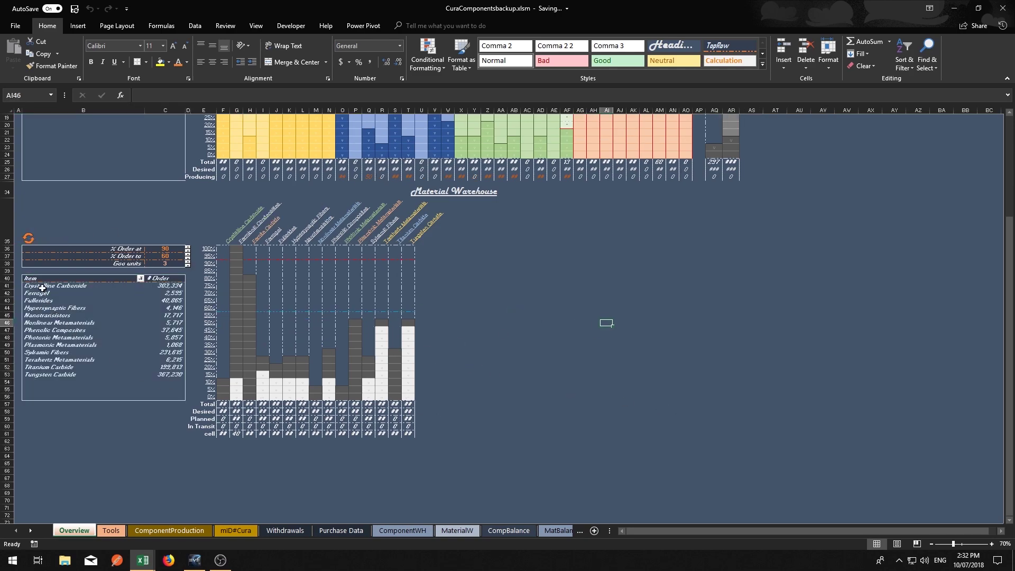
Highlight the material order list from Crystalline Carbonide to Tungsten Carbide, and the white chart bars in columns R and T.
drag(41, 287, 174, 374)
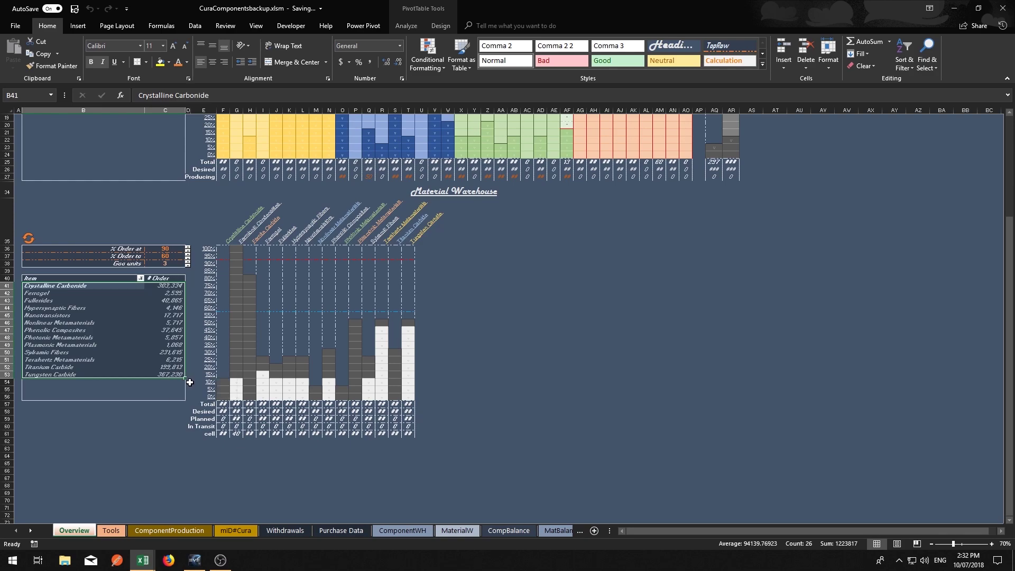
click(556, 329)
scroll(581, 344, up, 2)
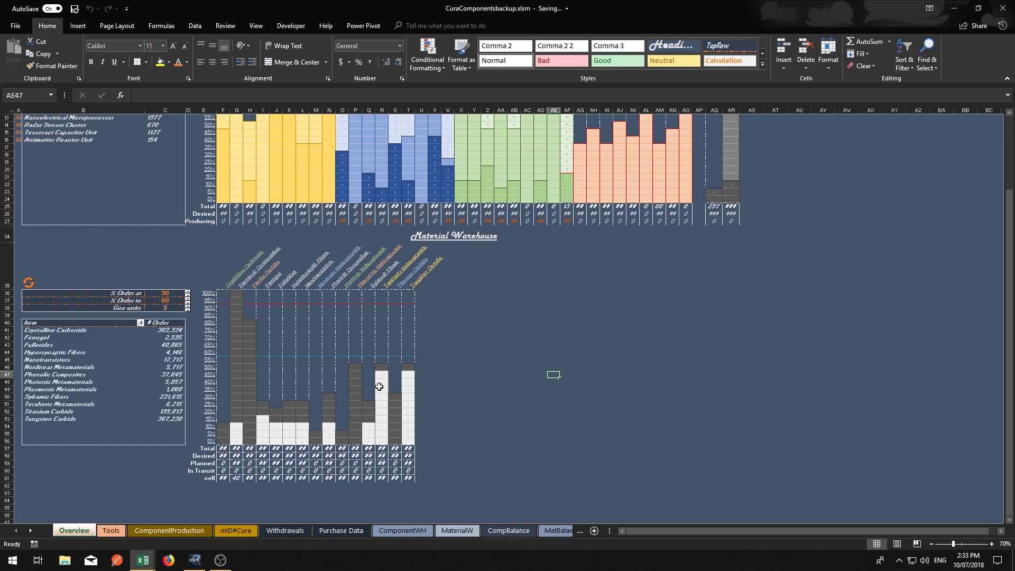
drag(382, 375, 382, 440)
drag(407, 375, 407, 443)
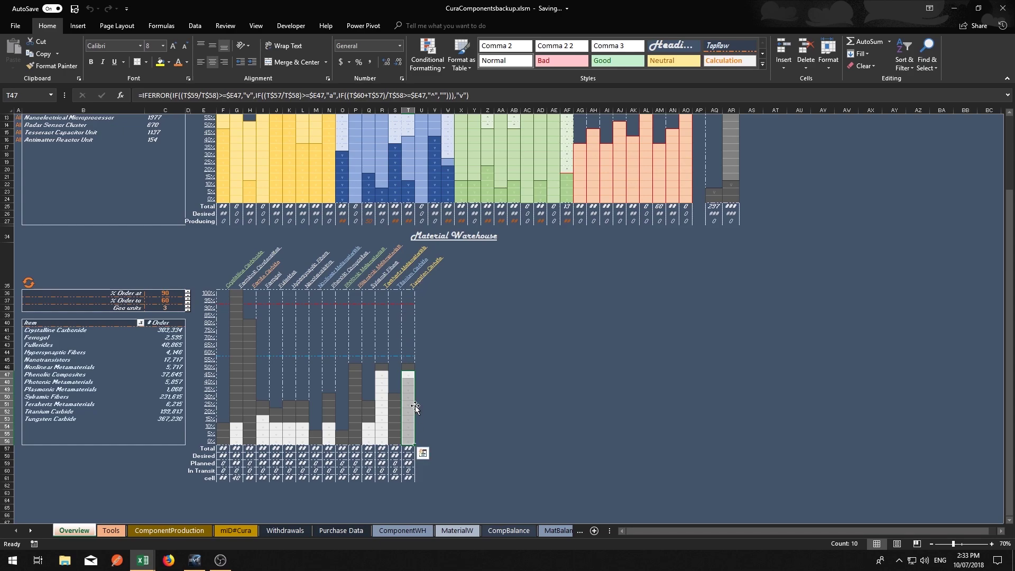
Open the ComponentProduction sheet and review the current jobs down to the Antimatter Reactor Unit's mID# in row 97.
click(164, 535)
scroll(199, 342, up, 10)
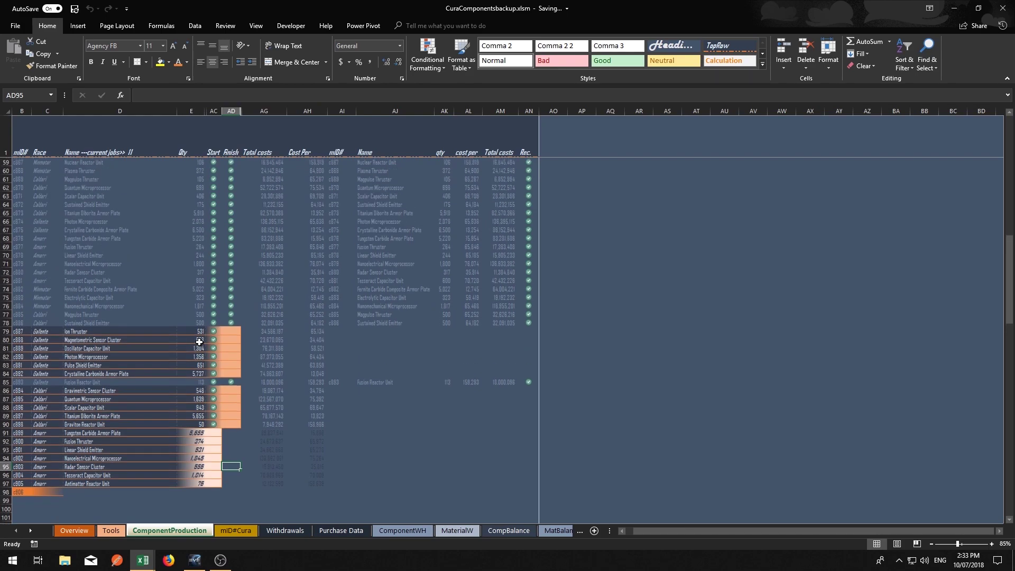
scroll(208, 365, down, 8)
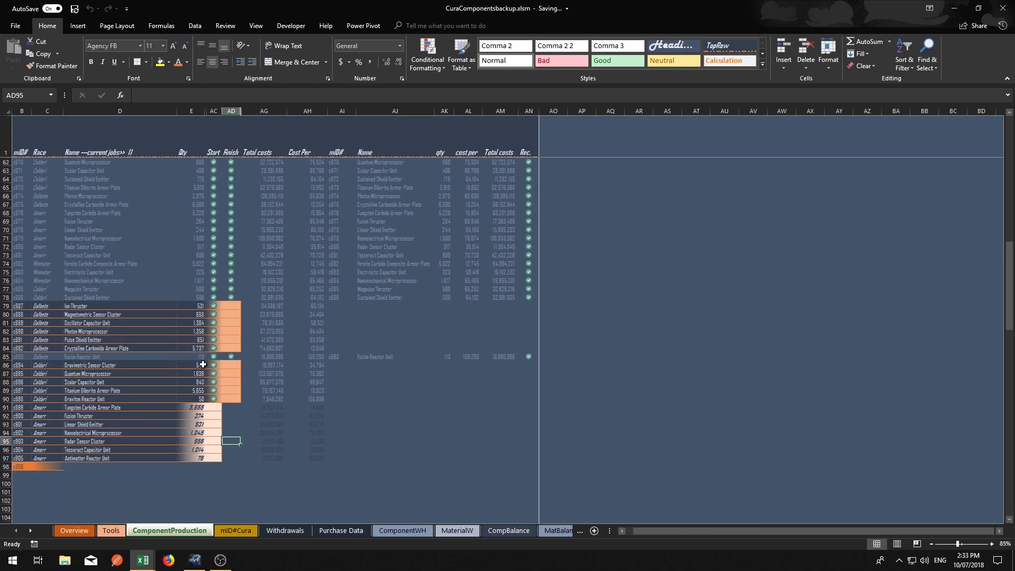
click(20, 456)
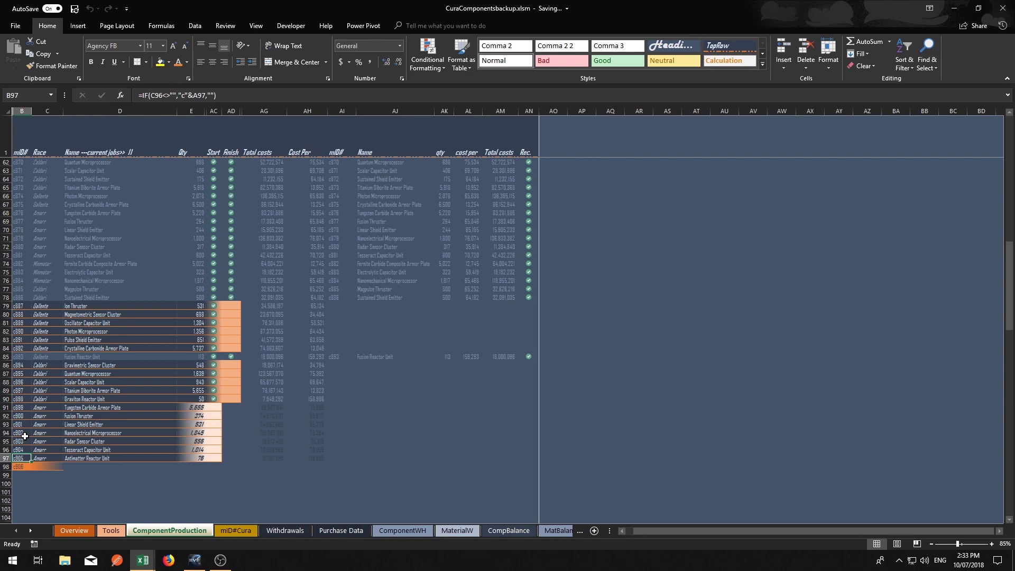
Open the mID#Cura sheet and browse the logged component jobs with their quantities and costs.
click(237, 531)
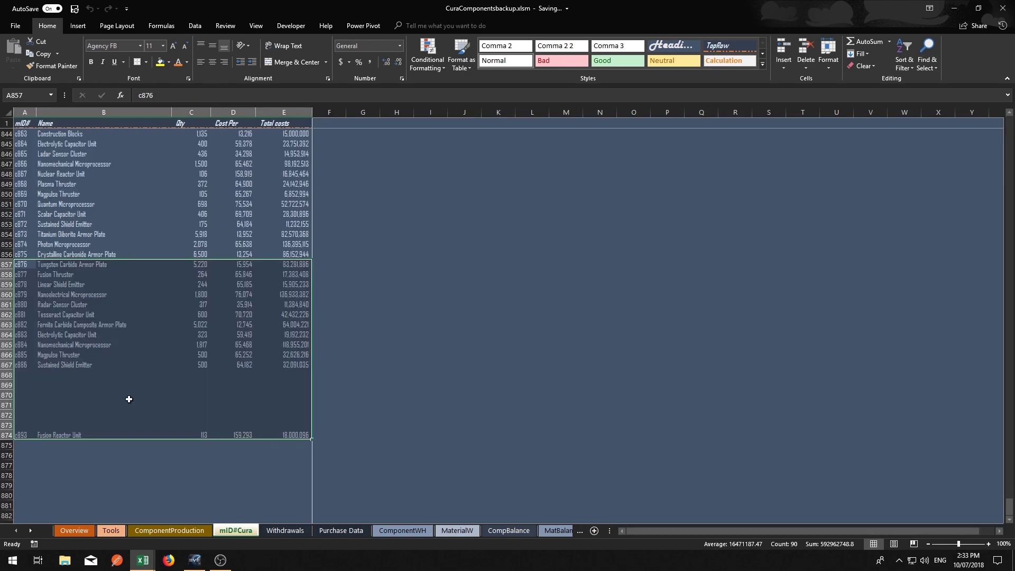
scroll(91, 357, up, 15)
scroll(89, 356, down, 15)
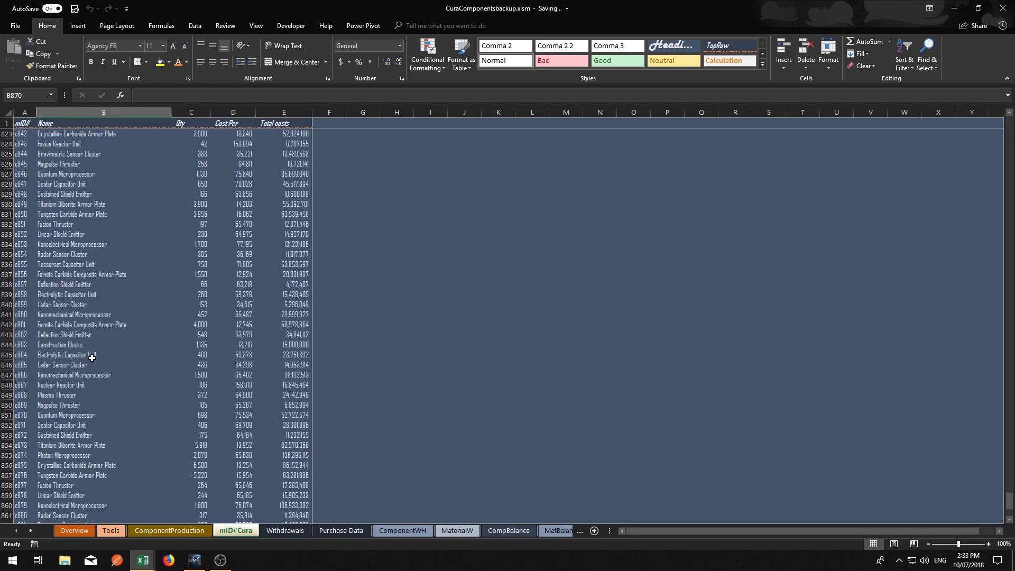
Open the Withdrawals sheet and unhide the component columns between E and AS.
click(285, 530)
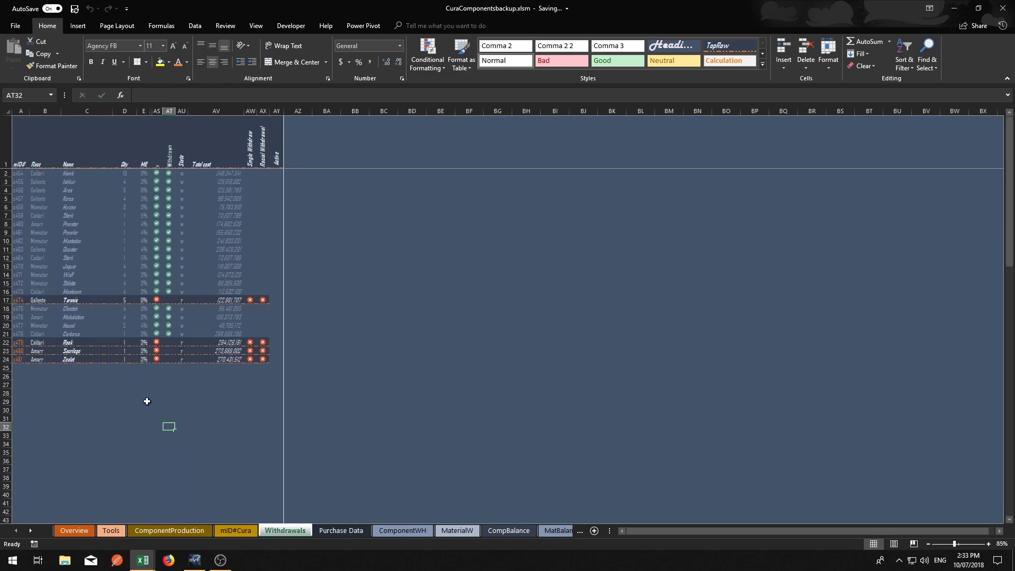
click(179, 529)
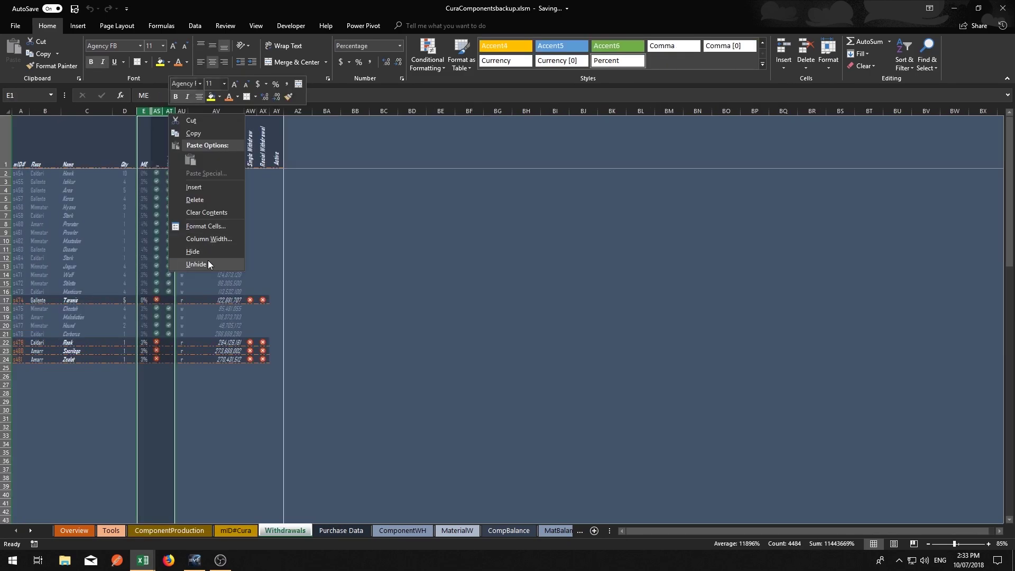
click(208, 263)
click(471, 393)
Review the component quantities per ship in Withdrawals, hide columns F through AR and clear the selection.
scroll(473, 318, down, 2)
scroll(473, 302, up, 2)
drag(158, 111, 640, 111)
right_click(641, 110)
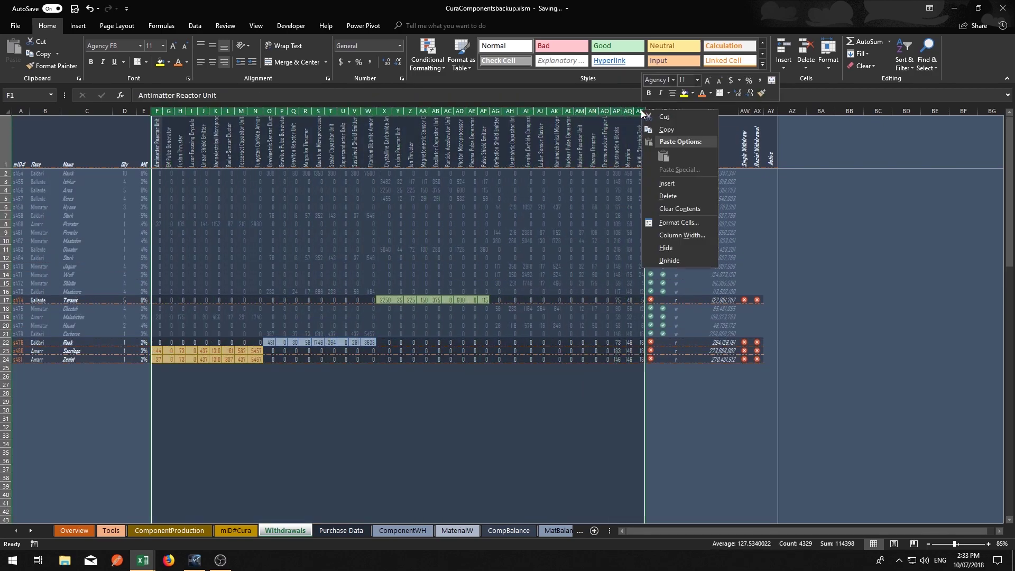
click(669, 259)
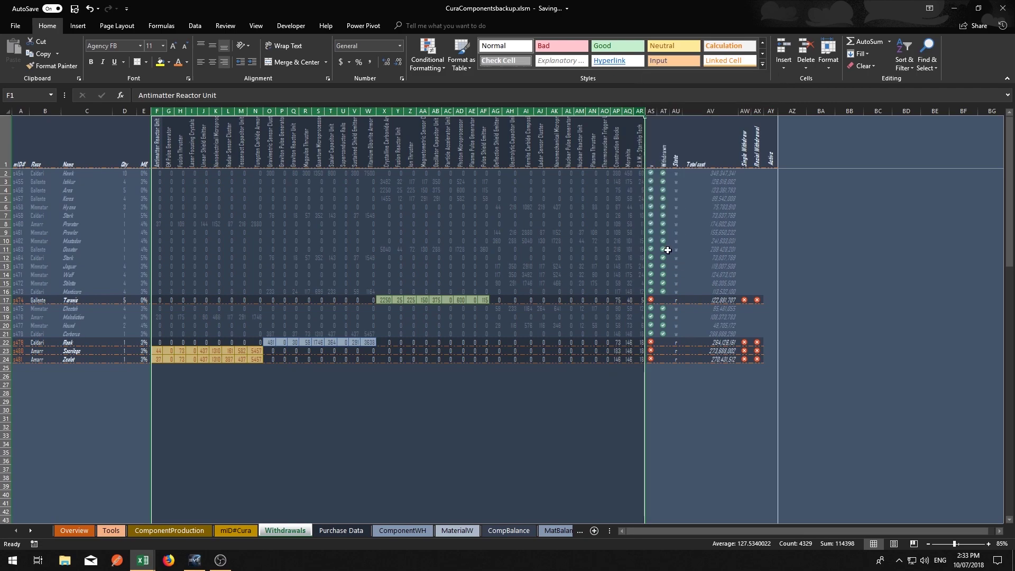
key(ctrl+0)
click(23, 369)
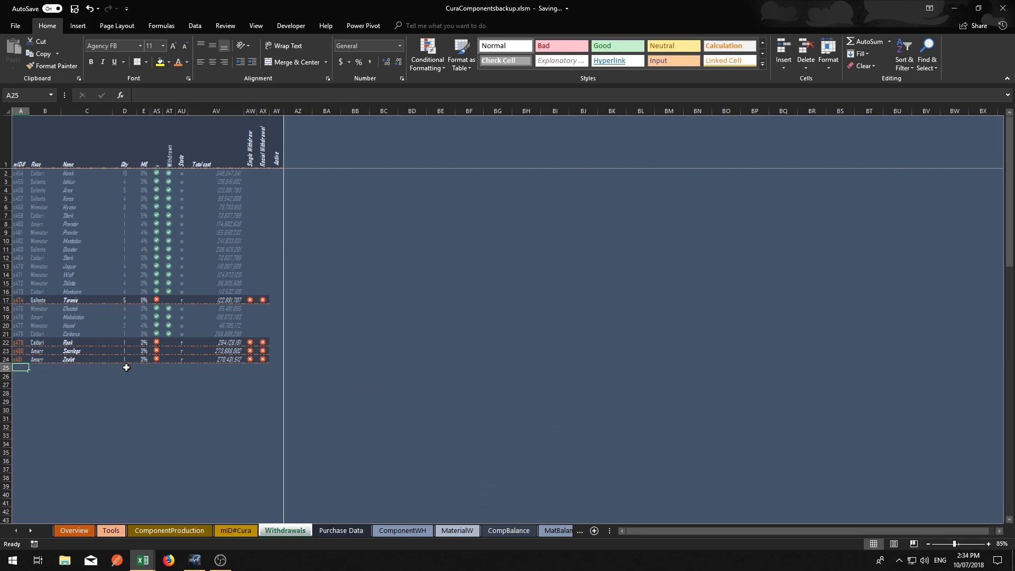
Return to the component workbook's Overview sheet and switch to the ARchi diagram in the GhesaShips.xlsm workbook.
click(74, 530)
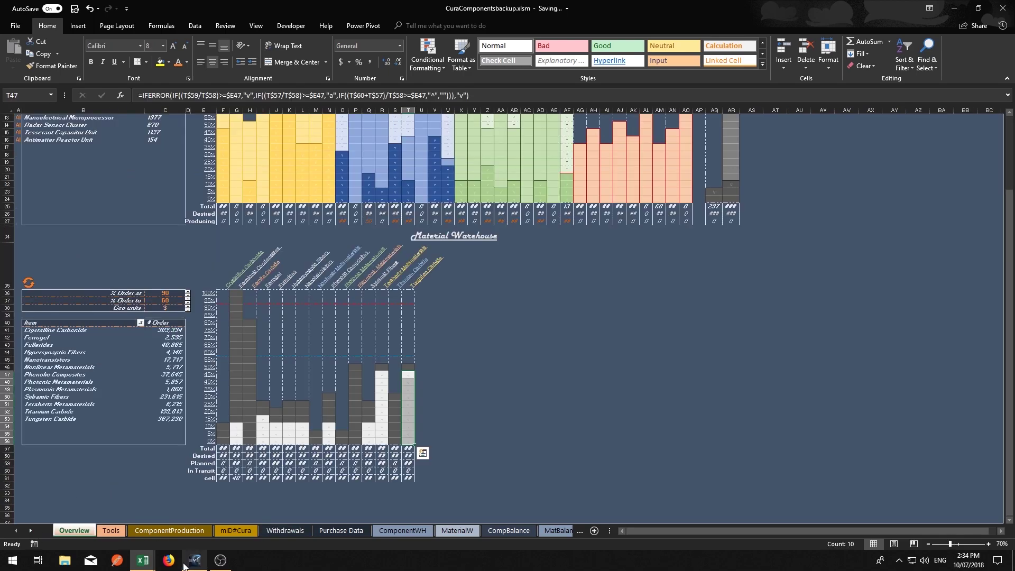
mouse_move(143, 560)
click(88, 524)
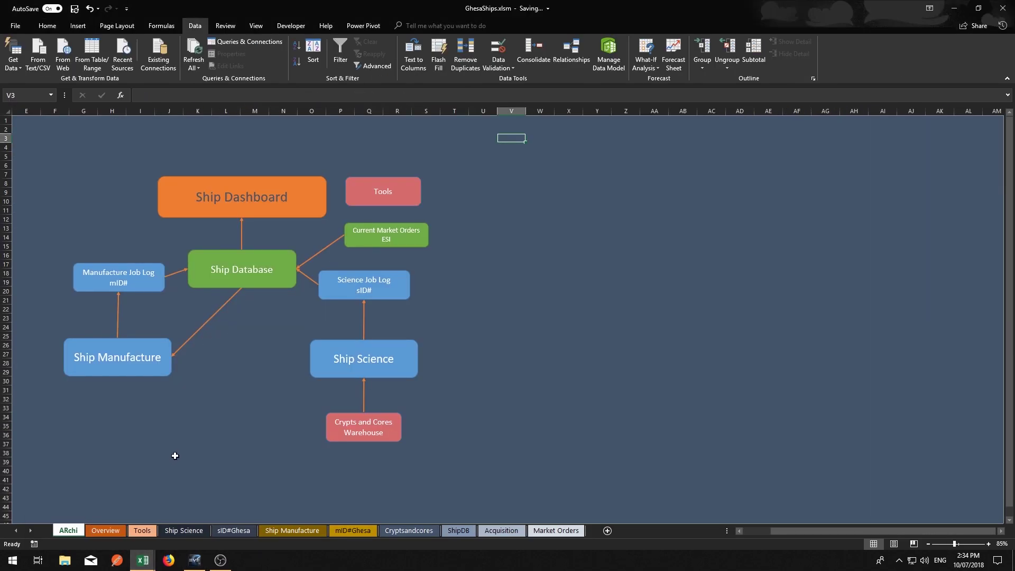